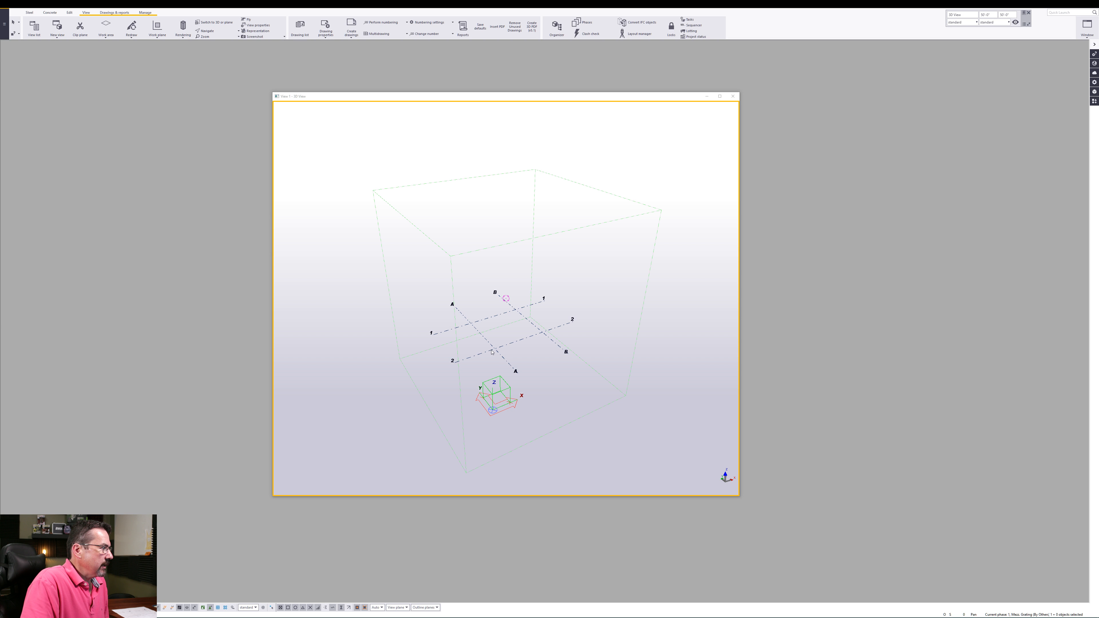
Set the grid coordinates to 0 4*10'-0" in X, 0 in Y and 0 in Z.
left_click(496, 353)
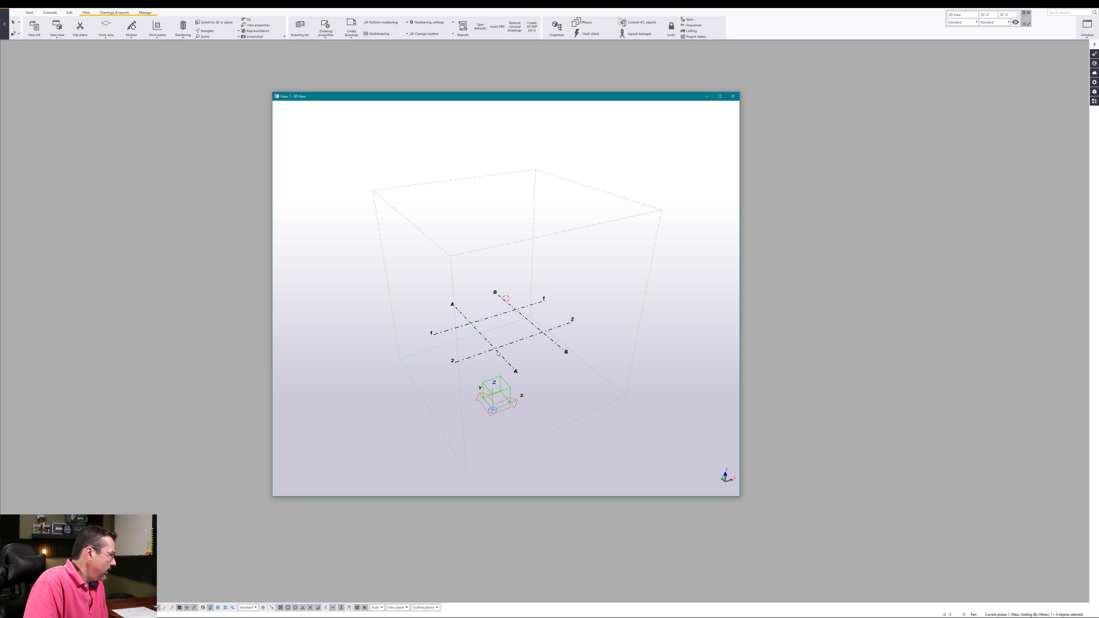
double_click(496, 350)
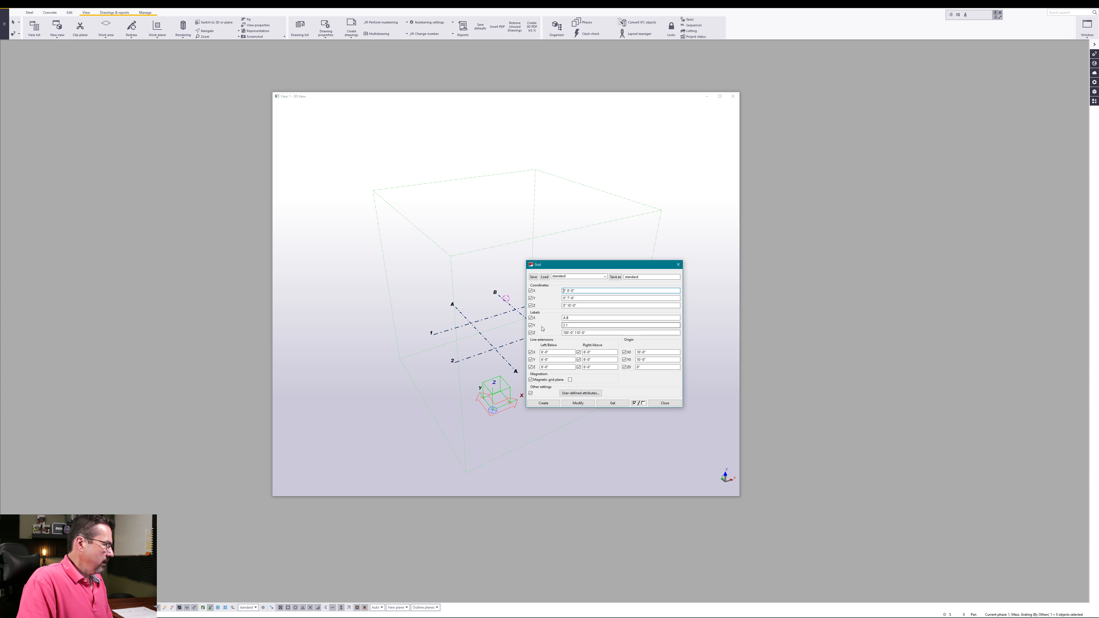
left_click(588, 291)
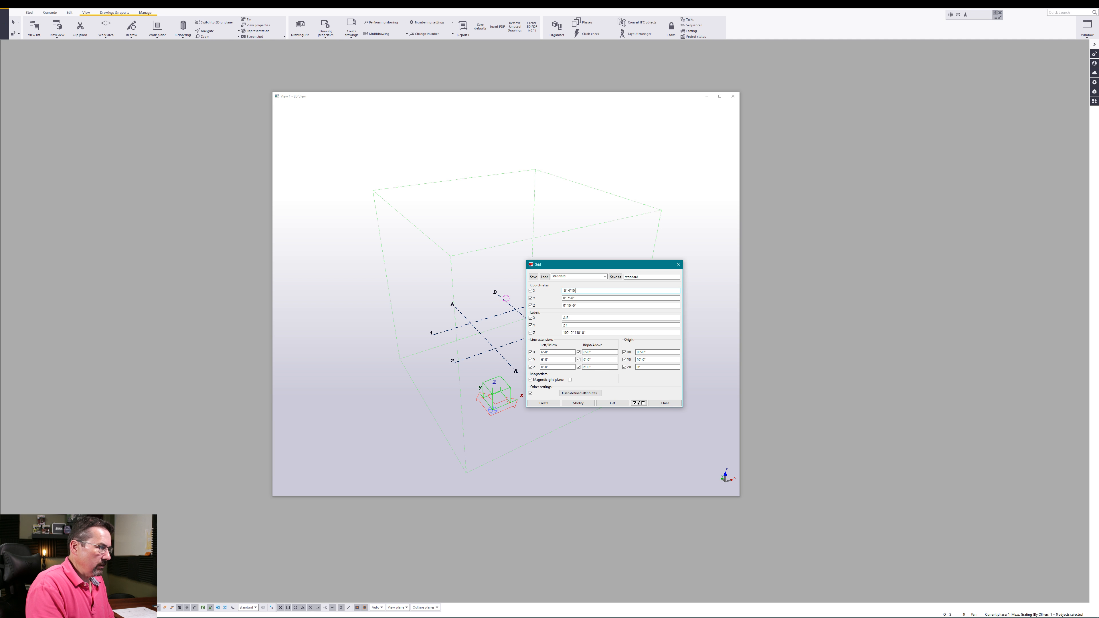
key("Tab")
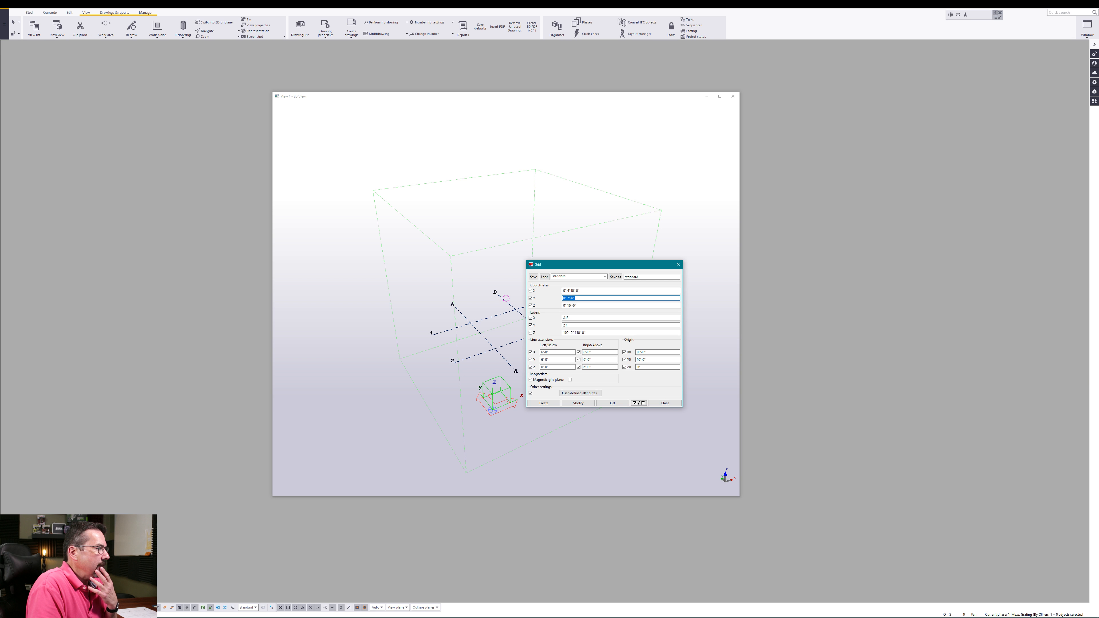
type("0")
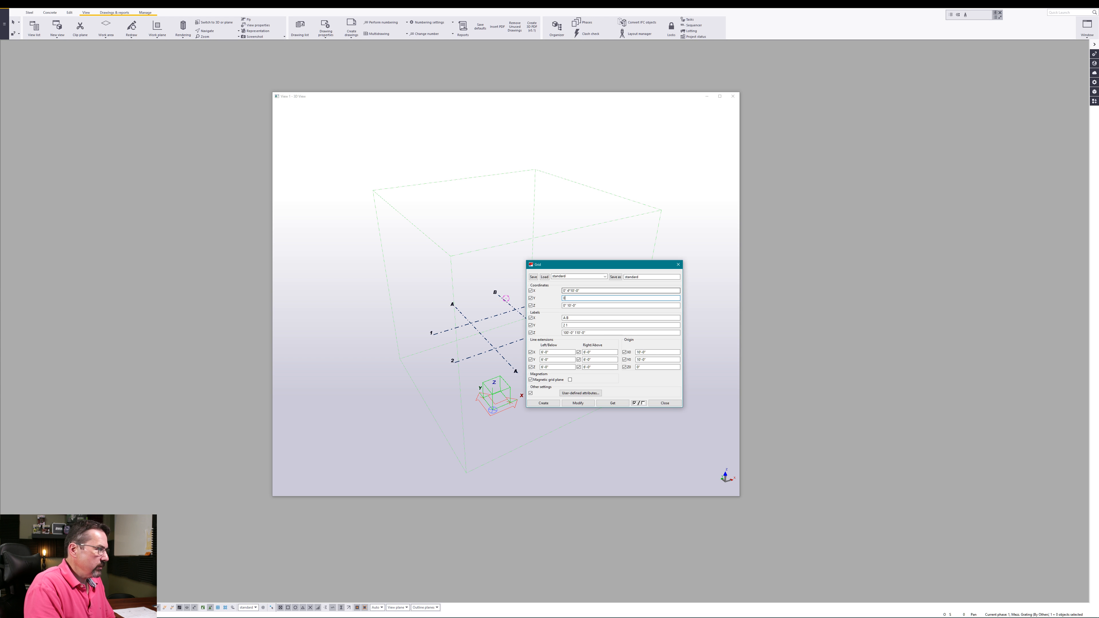
key("Tab")
type("0")
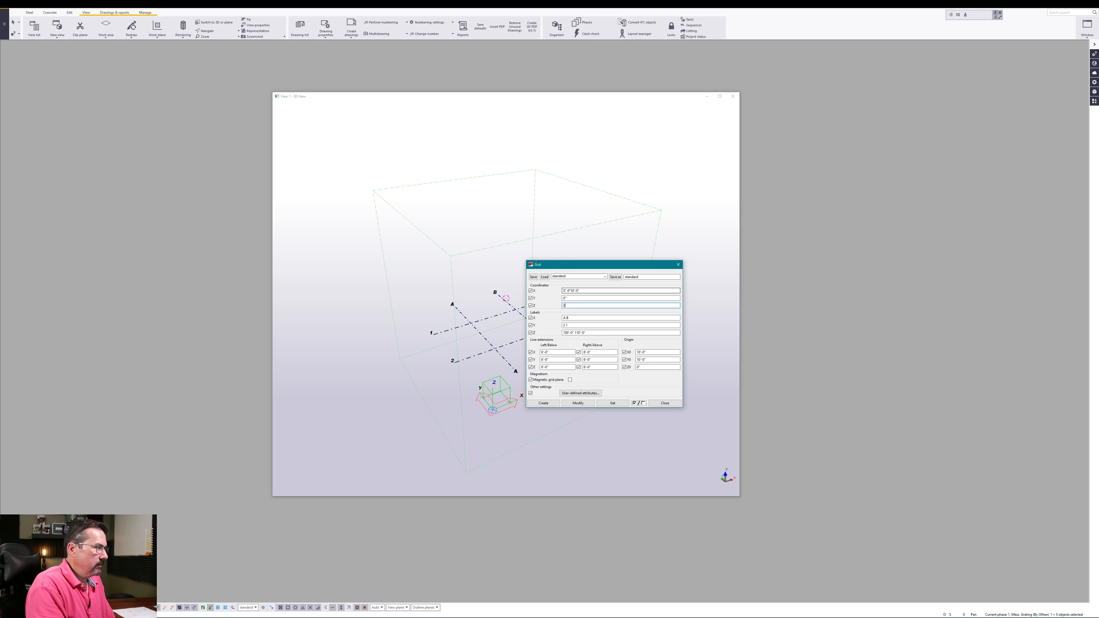
Label the X gridlines PS-01 to PS-05 and the single Y gridline Y, and apply the modified grid.
left_click(579, 318)
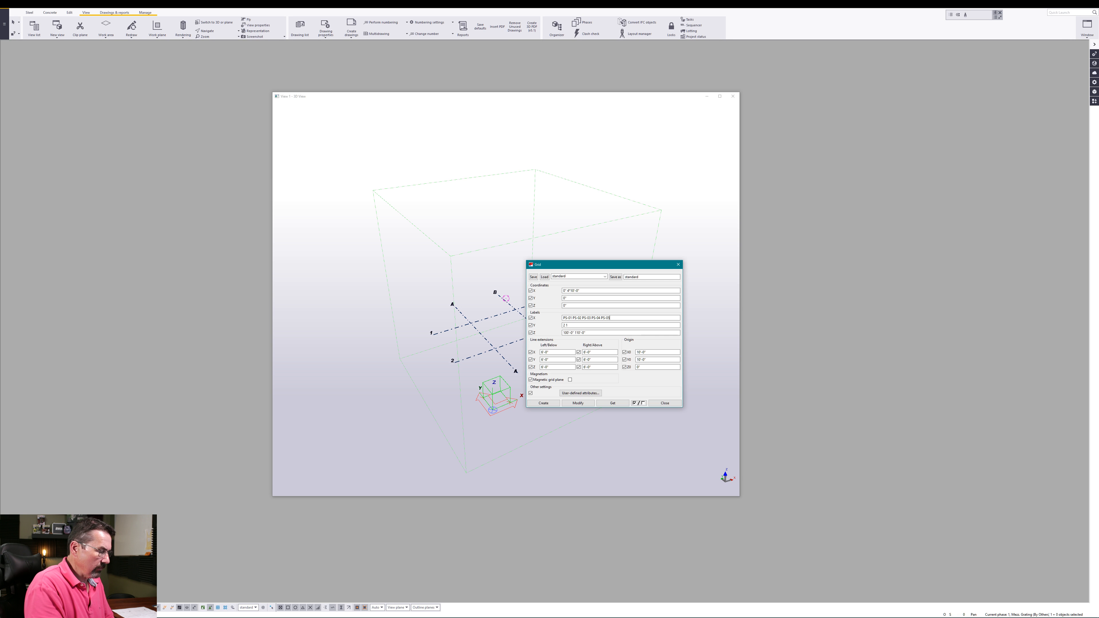
key("Tab")
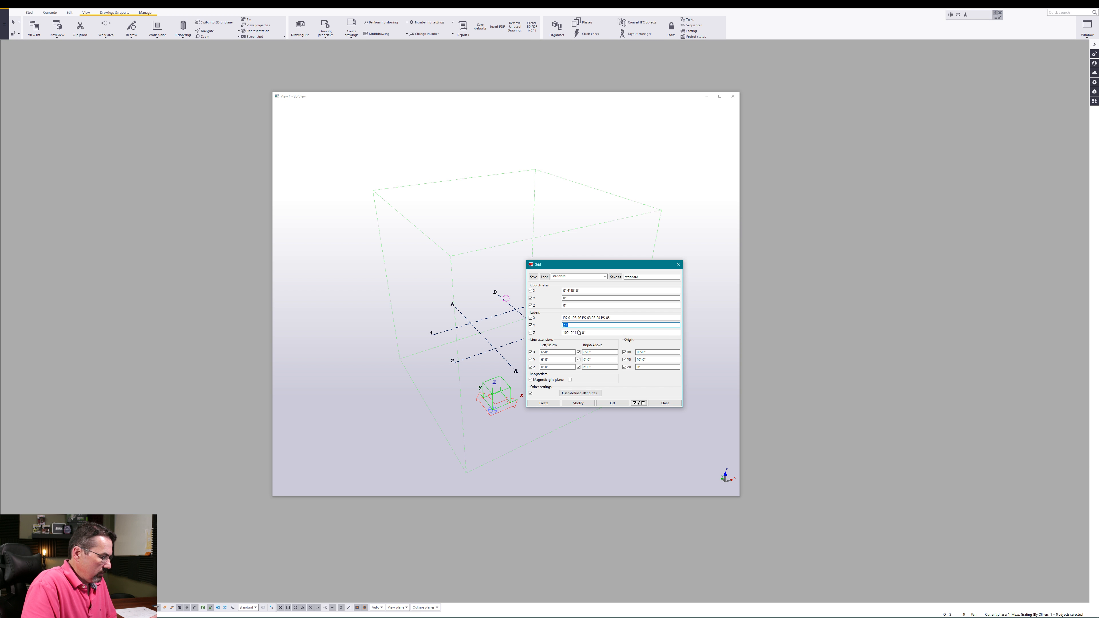
key("Tab")
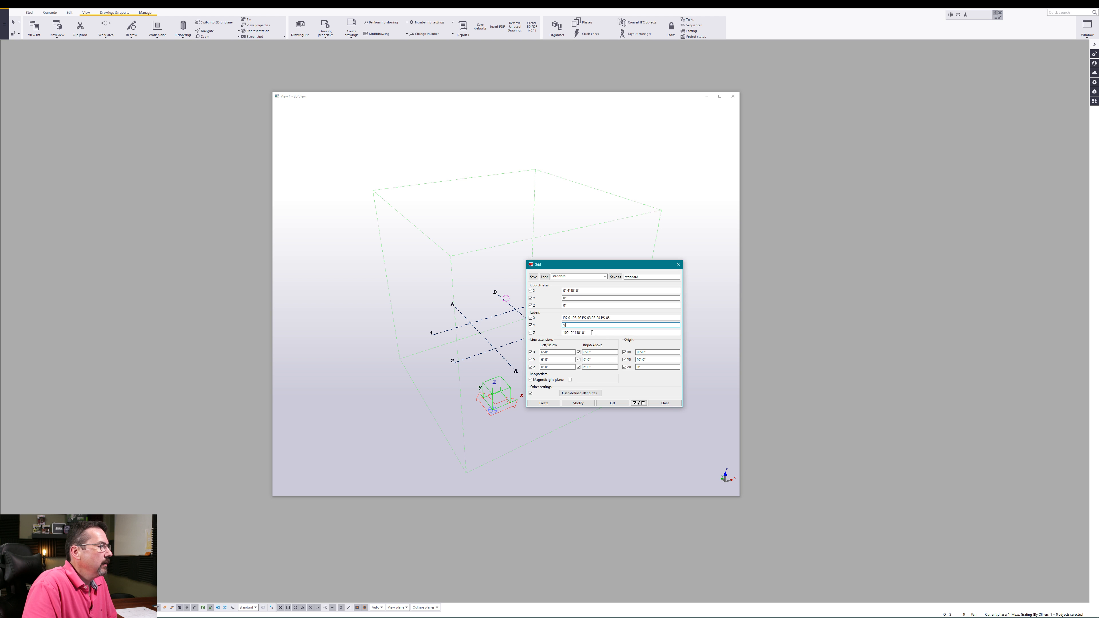
type("0")
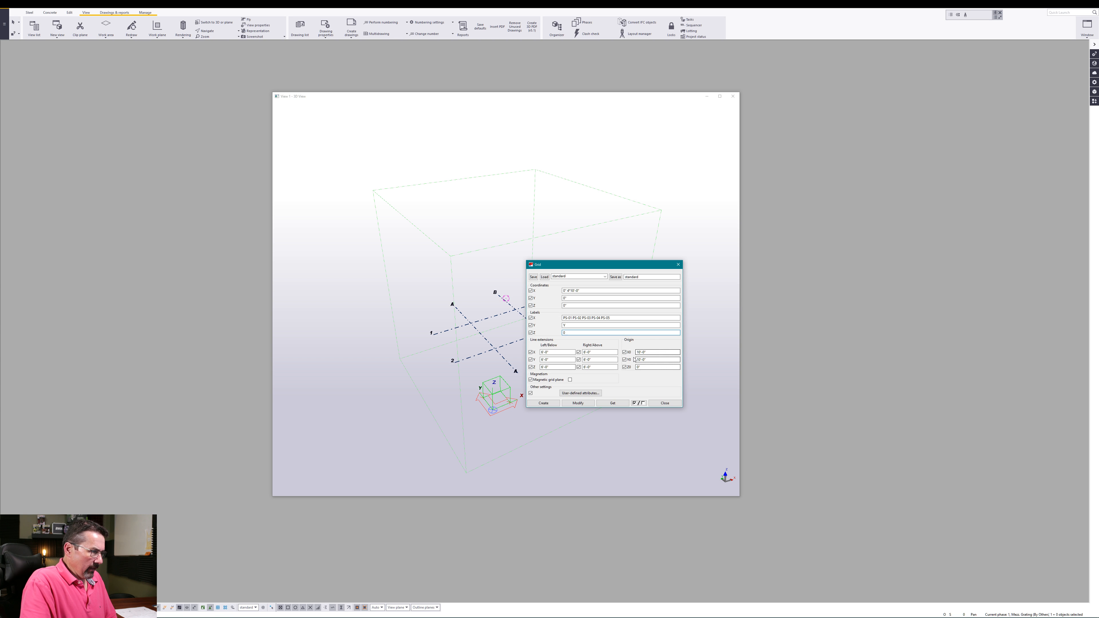
double_click(643, 359)
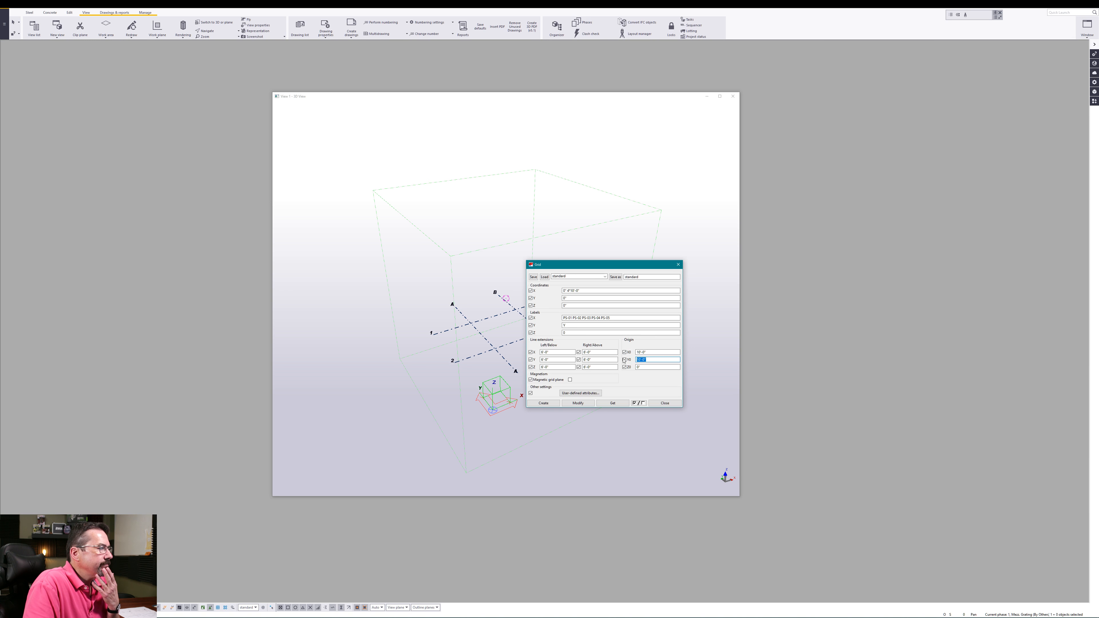
left_click(574, 403)
left_click(525, 318)
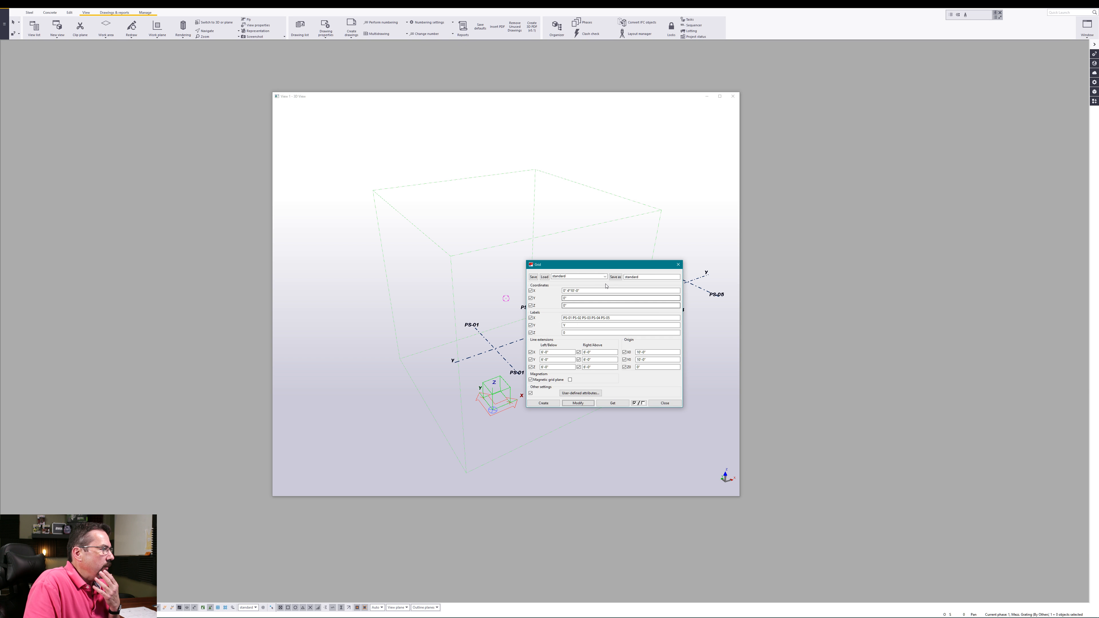
Examine the modified grid in the 3D view relative to the model origin and the work area.
left_click_drag(641, 267, 859, 263)
middle_click_drag(586, 356, 541, 341)
scroll(448, 373, "up", 1)
middle_click_drag(448, 373, 406, 381, "ctrl")
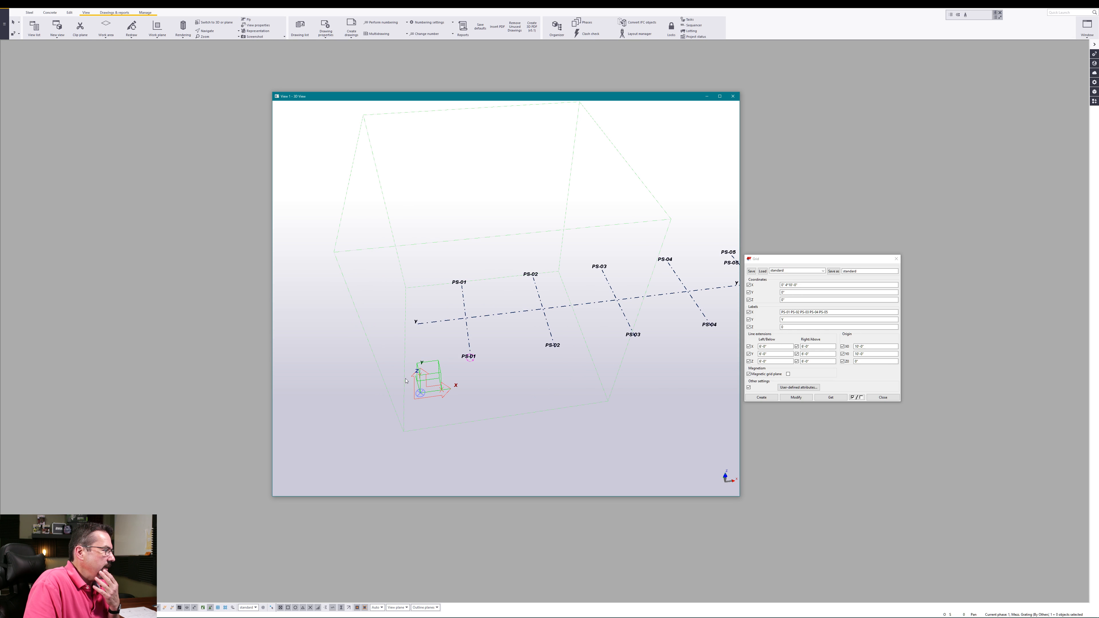
scroll(459, 383, "up", 6)
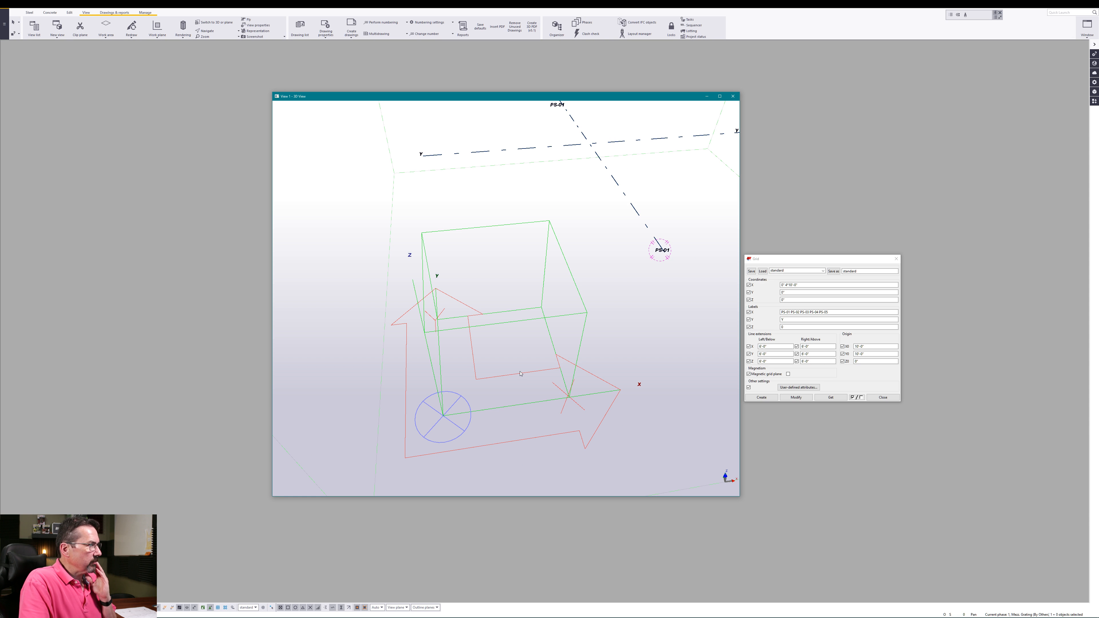
scroll(520, 373, "down", 5)
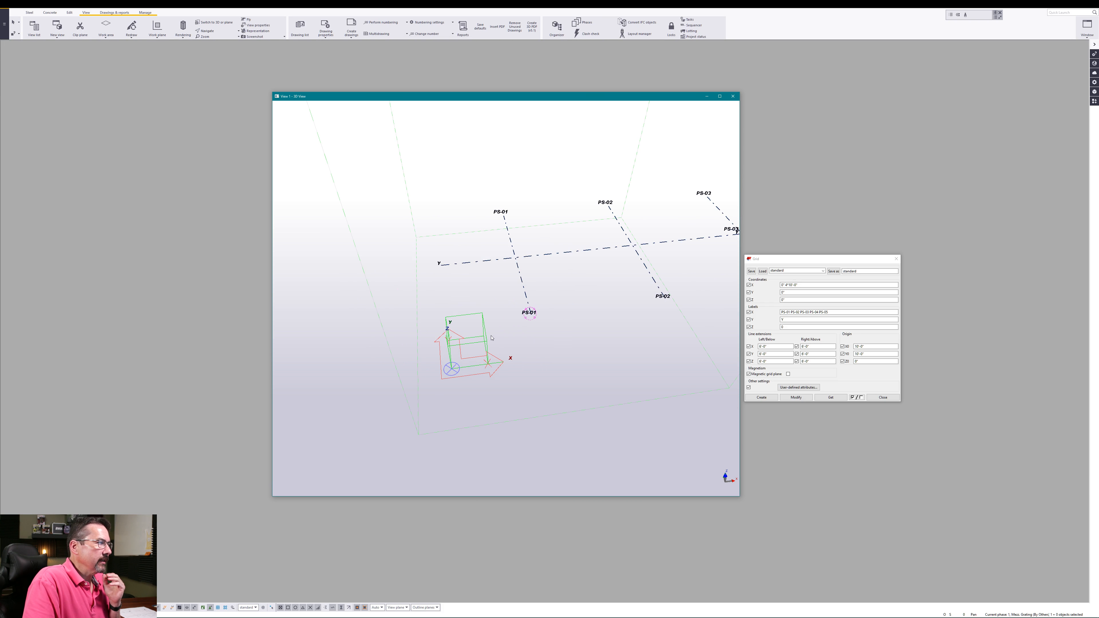
scroll(491, 338, "down", 1)
scroll(549, 348, "down", 4)
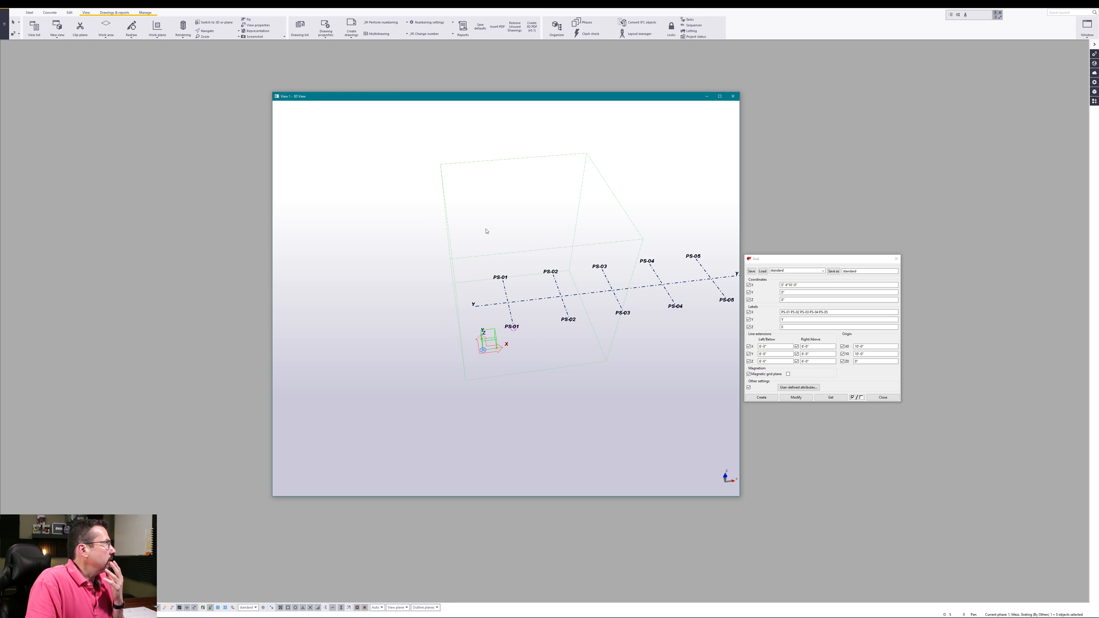
Fit the work area to the entire model in all views.
left_click(87, 14)
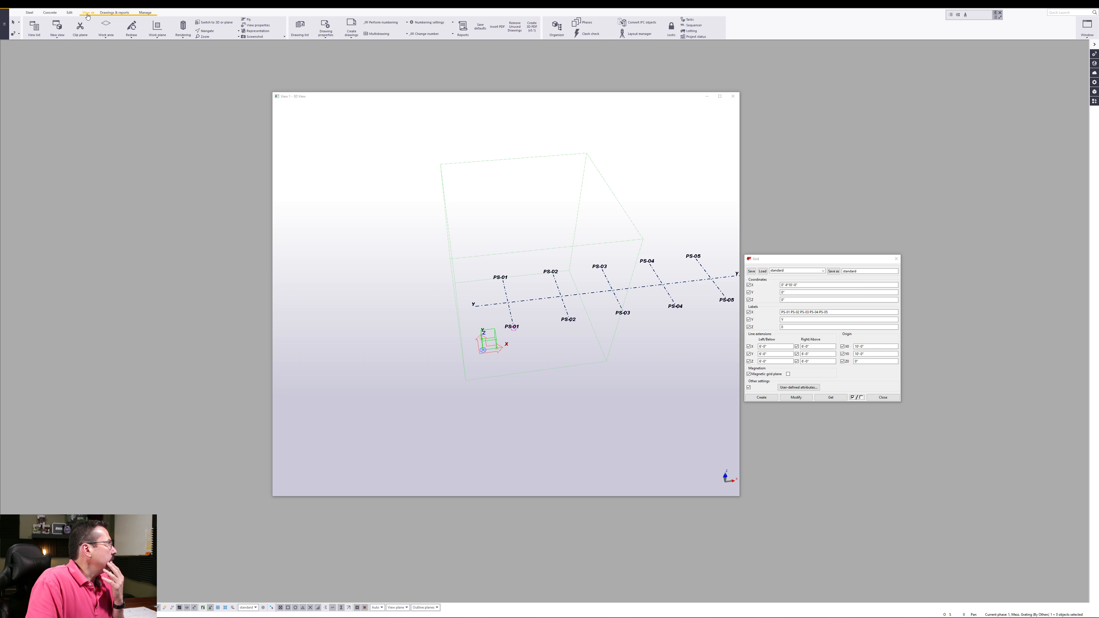
left_click(106, 29)
left_click(115, 46)
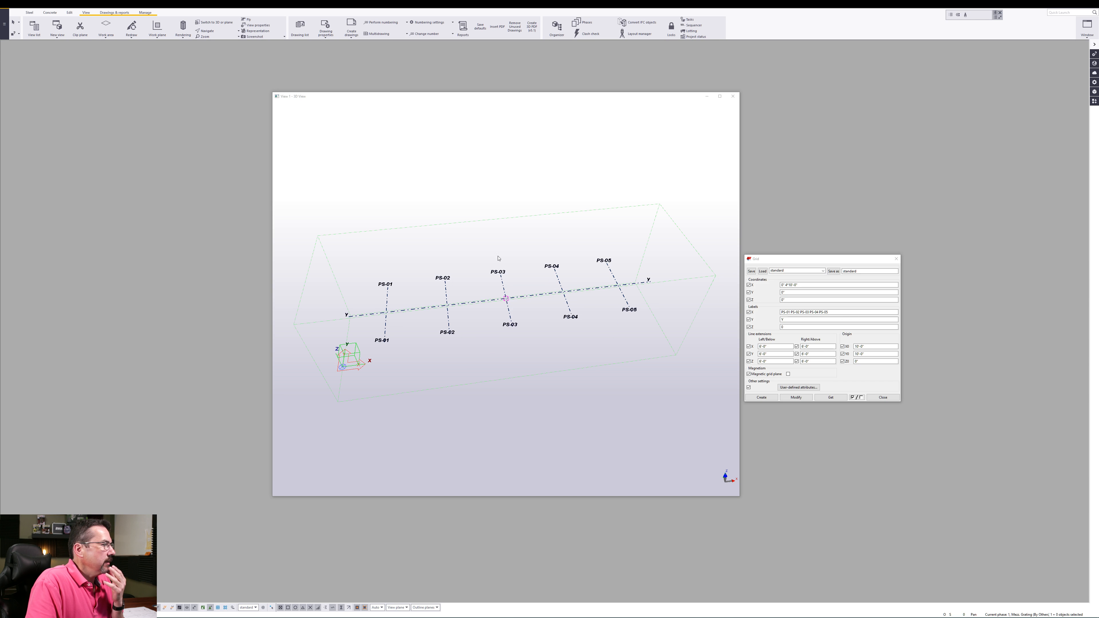
middle_click_drag(530, 316, 589, 296, "ctrl")
scroll(484, 345, "up", 3)
mouse_move(483, 345)
middle_mouse_down()
mouse_move(512, 346)
mouse_move(489, 350)
middle_mouse_up()
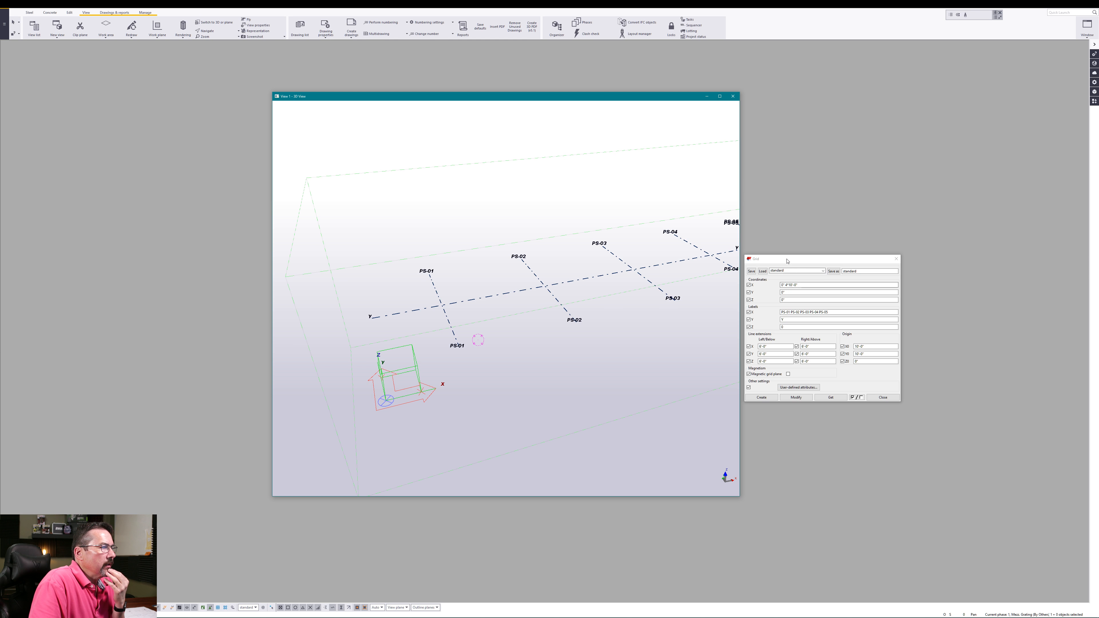
Set the grid's Y coordinates to 0 3*5'-0".
double_click(585, 280)
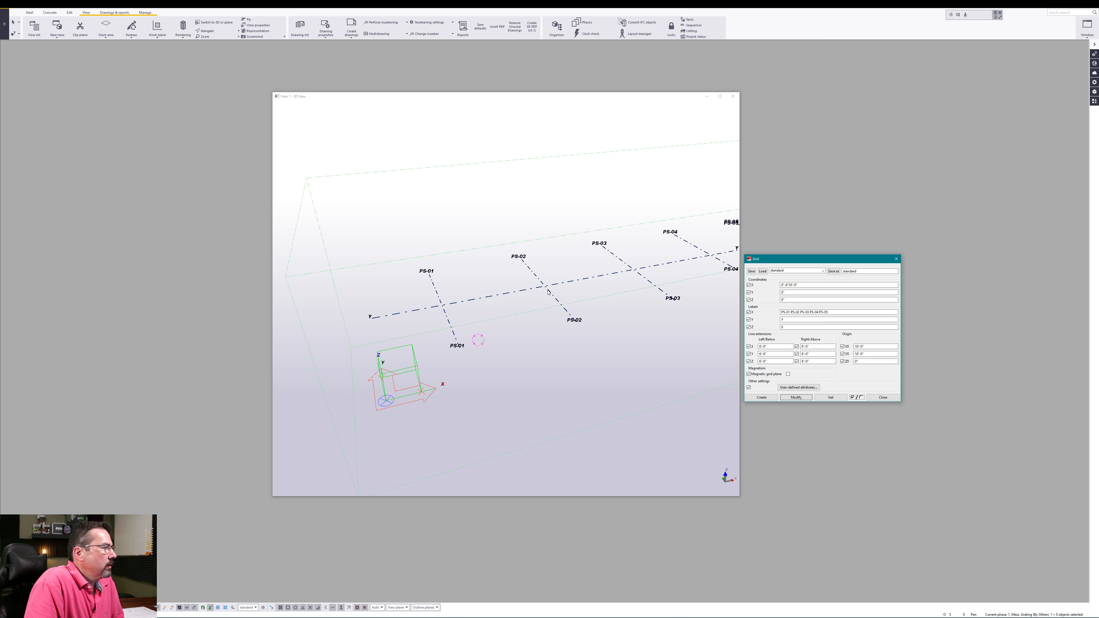
left_click_drag(787, 259, 652, 267)
double_click(654, 300)
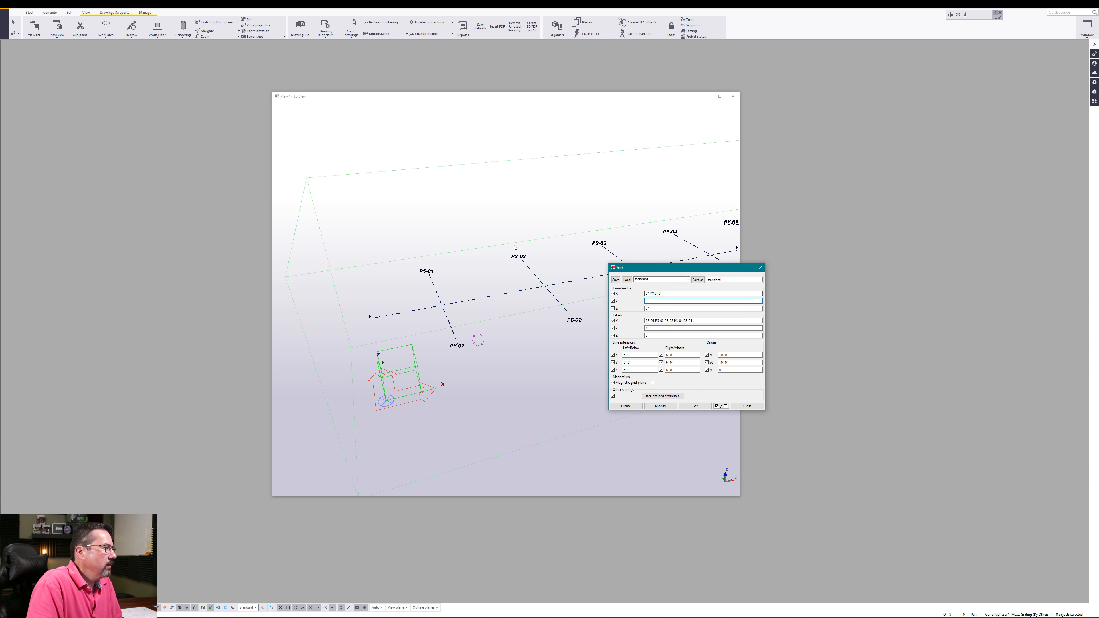
left_click(566, 240)
middle_click_drag(566, 240, 510, 285)
scroll(453, 262, "down", 3)
double_click(507, 280)
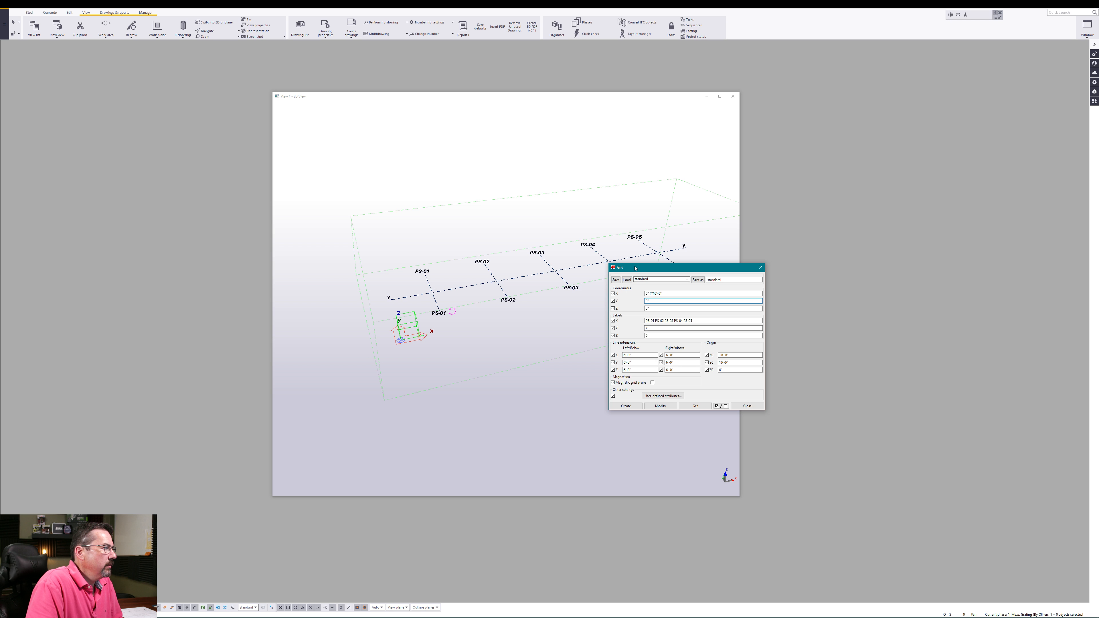
left_click(655, 301)
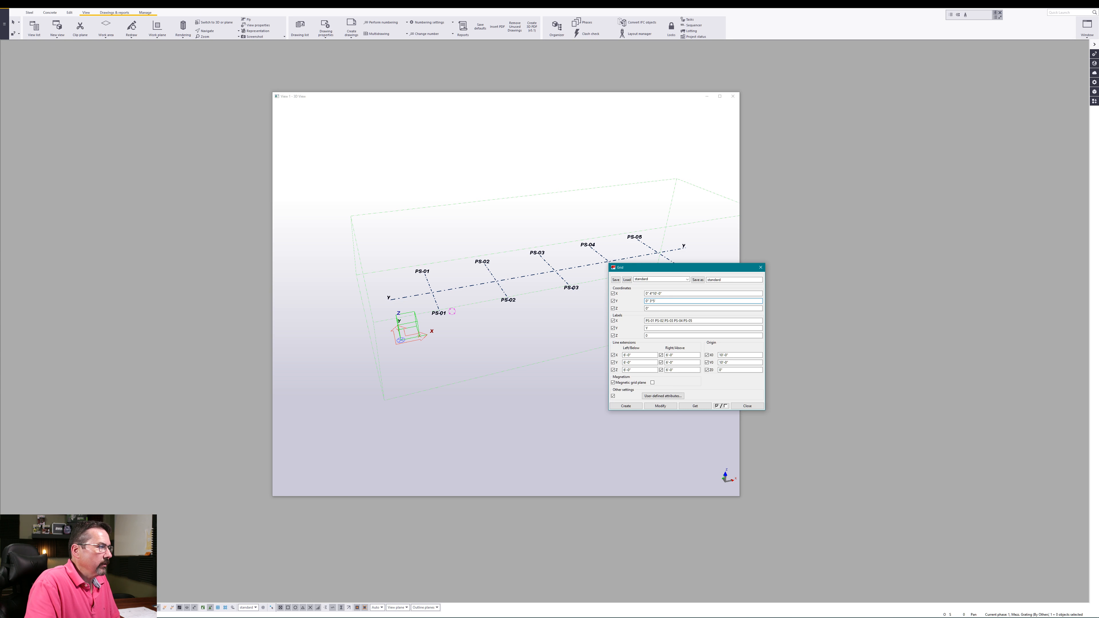
Label the Y gridlines 1 2 3 4, apply the changes to the grid and close its properties.
left_click(652, 328)
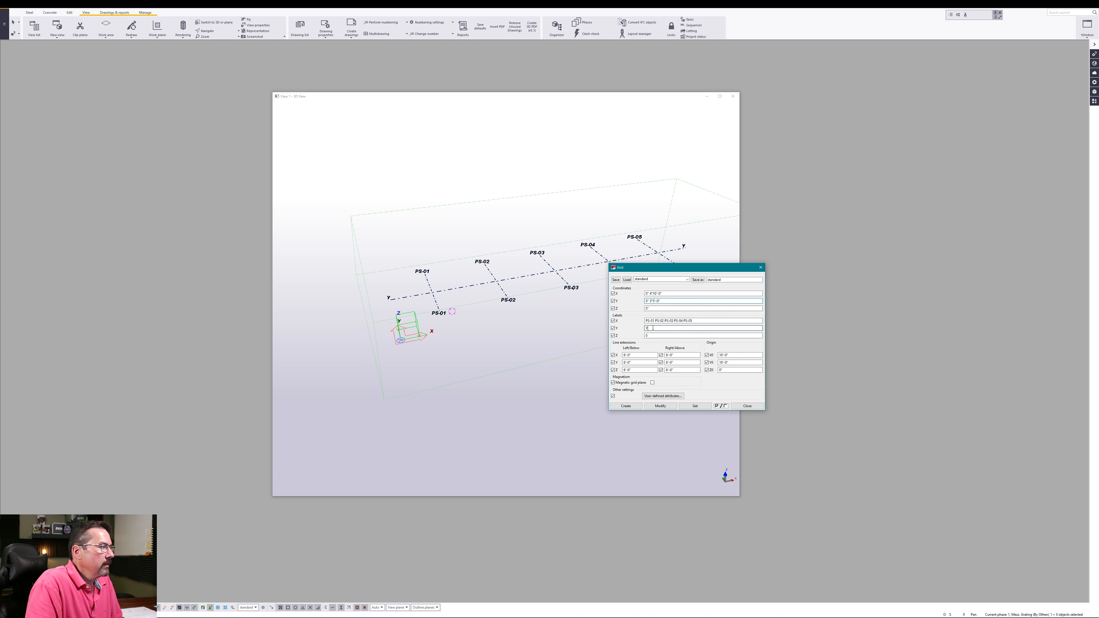
type("1")
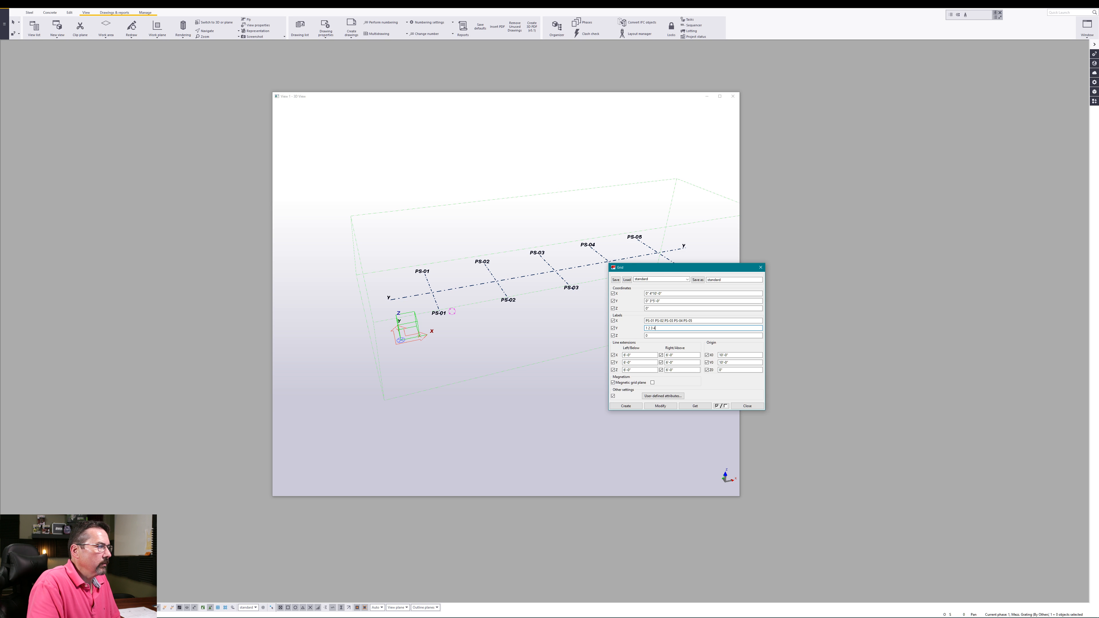
type(" 2 3 4")
left_click(661, 406)
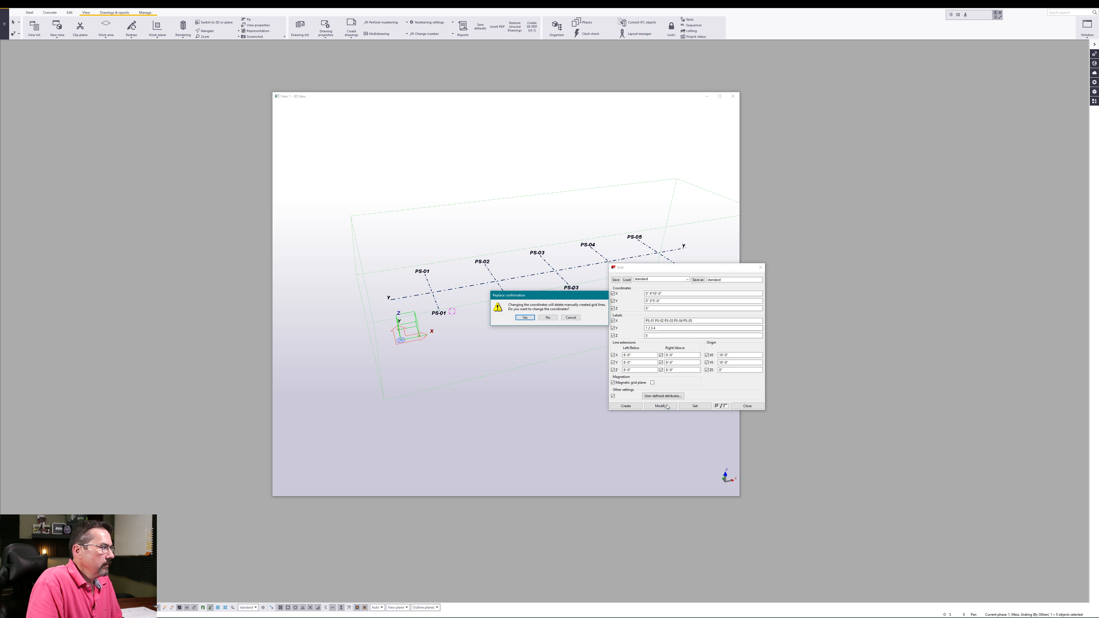
left_click(525, 318)
left_click(747, 406)
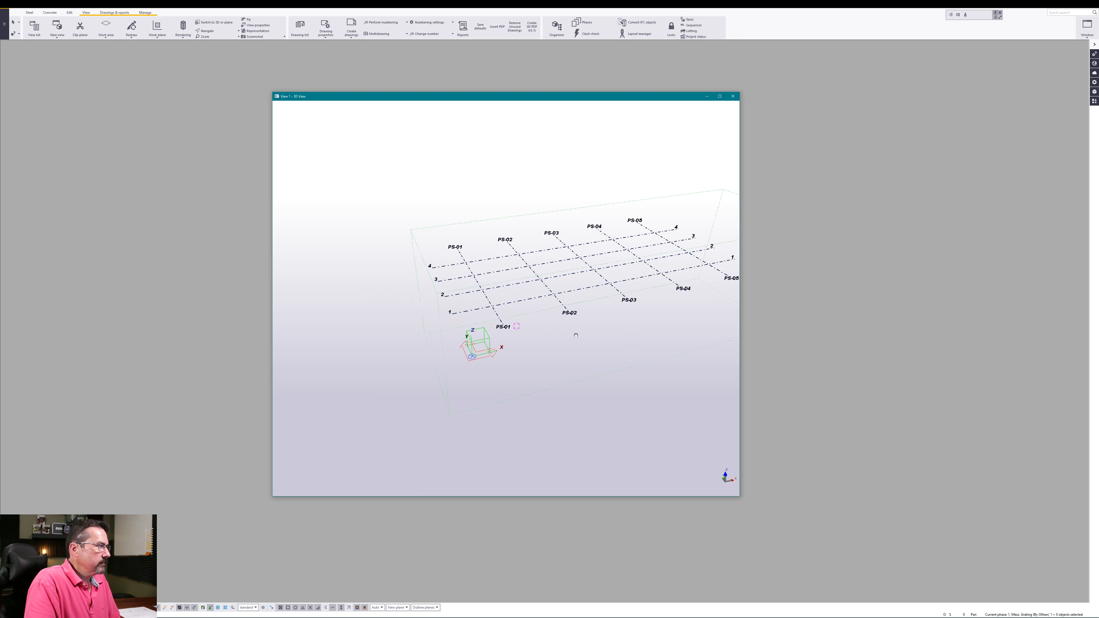
Refit the work area to the entire model in all views so it encloses the widened grid.
middle_click_drag(576, 335, 584, 325)
middle_click_drag(515, 299, 461, 328, "ctrl")
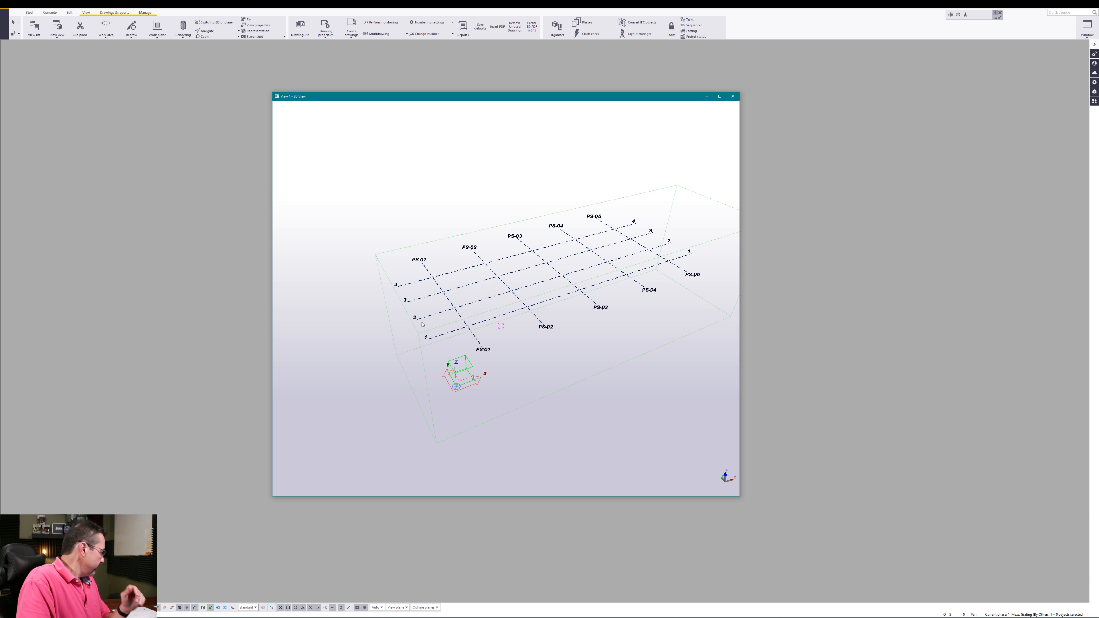
left_click(106, 28)
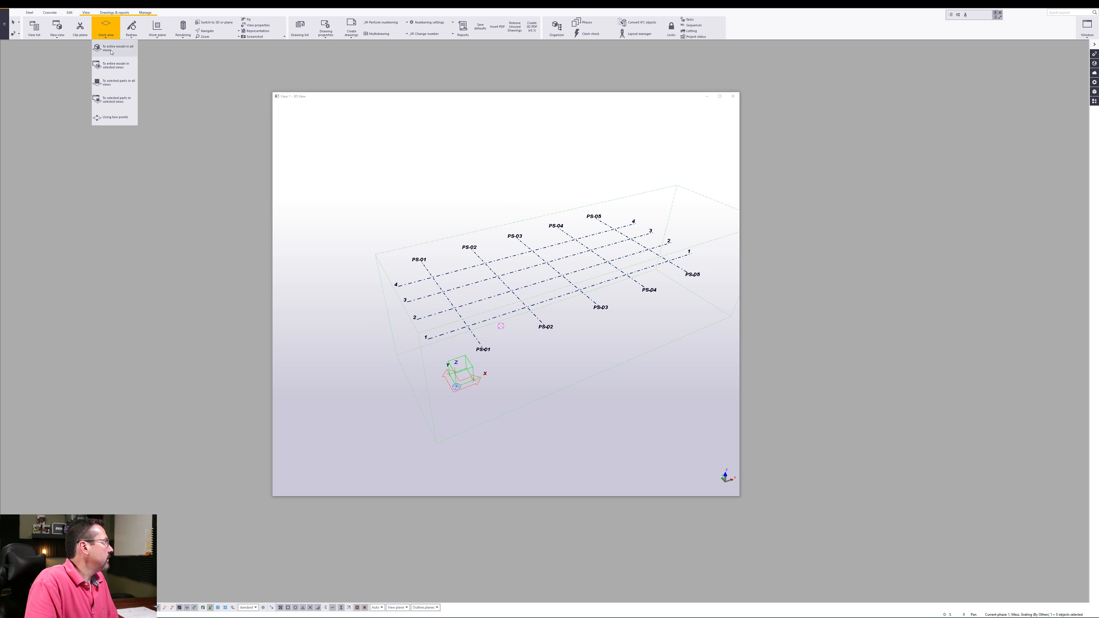
left_click(108, 47)
mouse_move(540, 323)
middle_mouse_down()
mouse_move(554, 313)
mouse_move(536, 313)
middle_mouse_up()
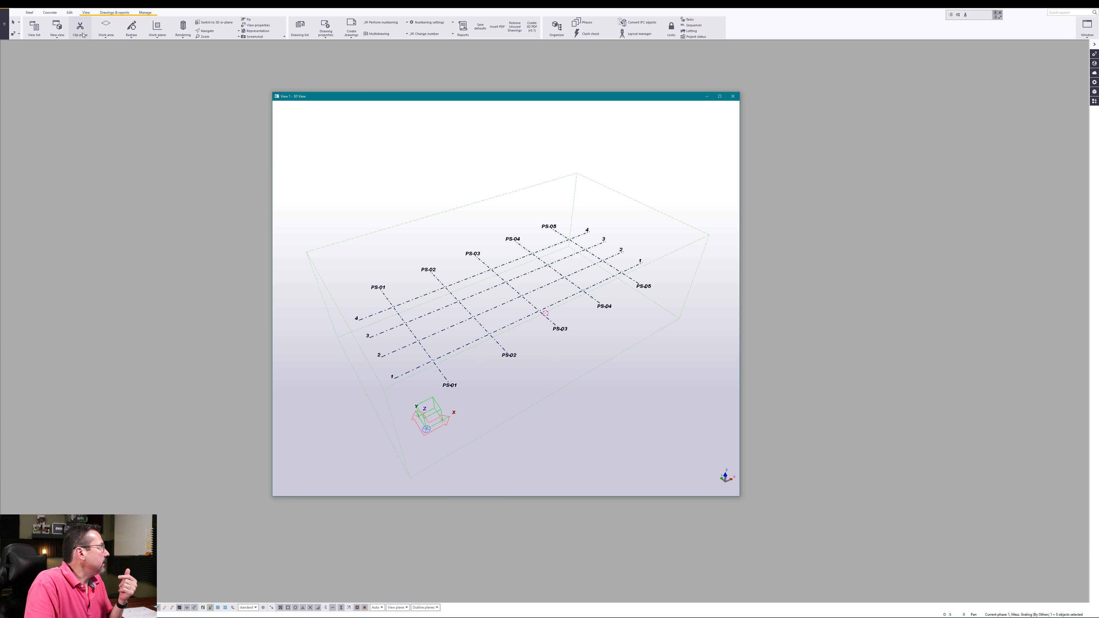
left_click(62, 38)
left_click(62, 46)
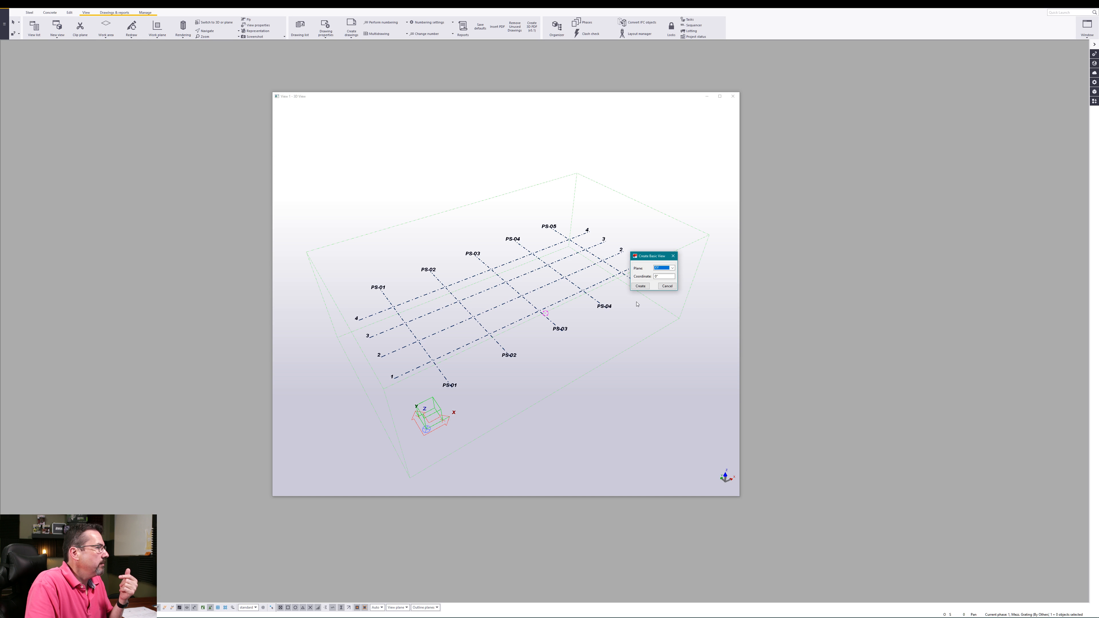
left_click(665, 287)
Open the 3D view's properties and load the saved Plan View settings.
double_click(523, 214)
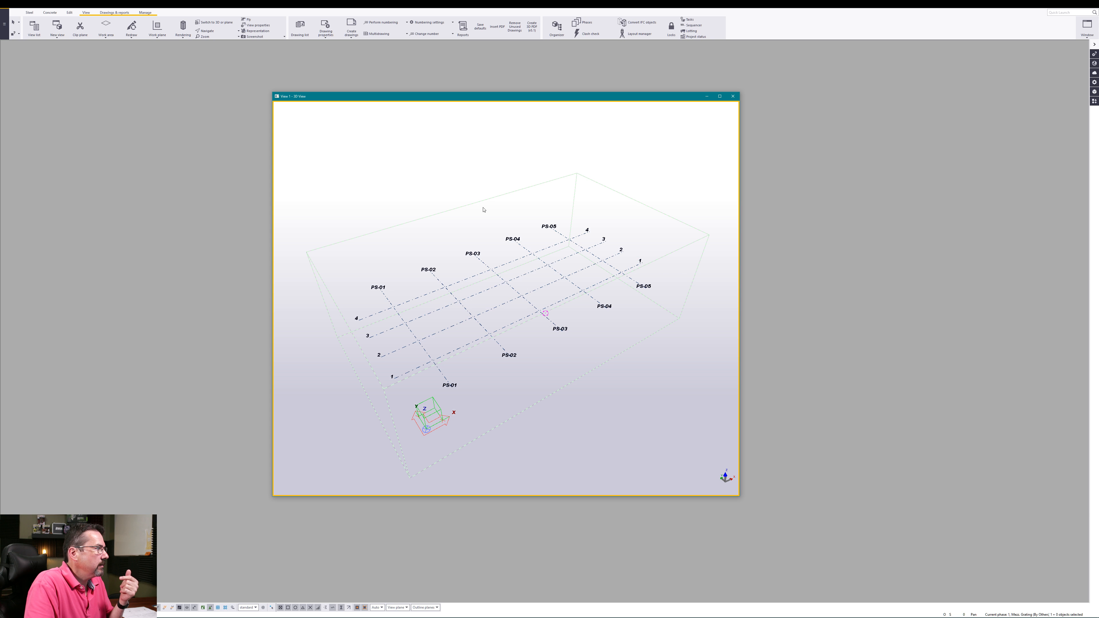
left_click_drag(950, 60, 551, 194)
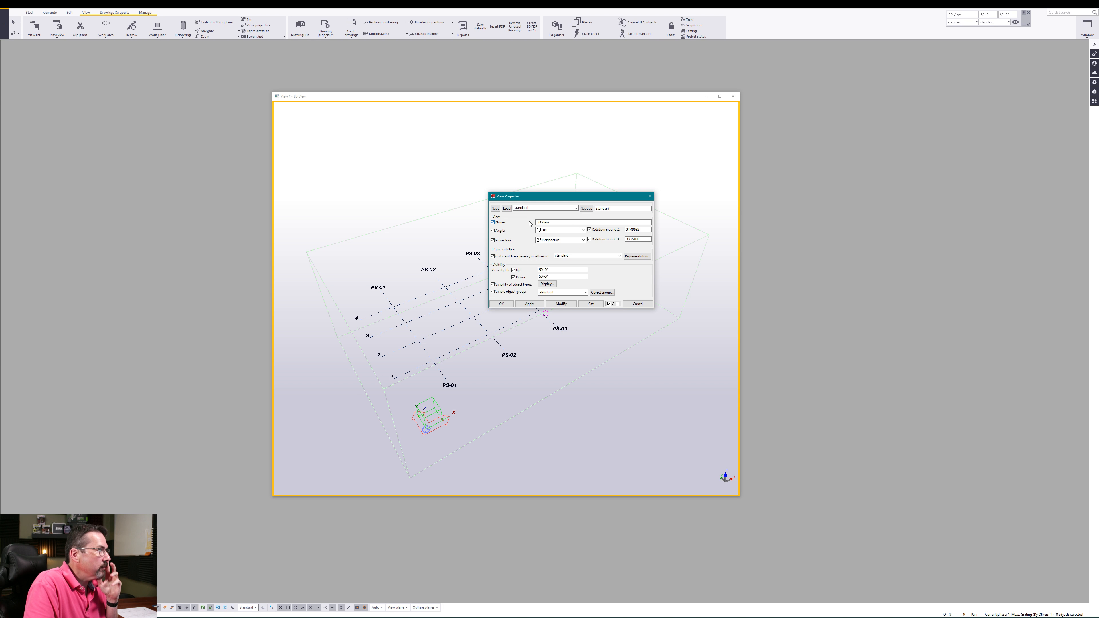
left_click(541, 209)
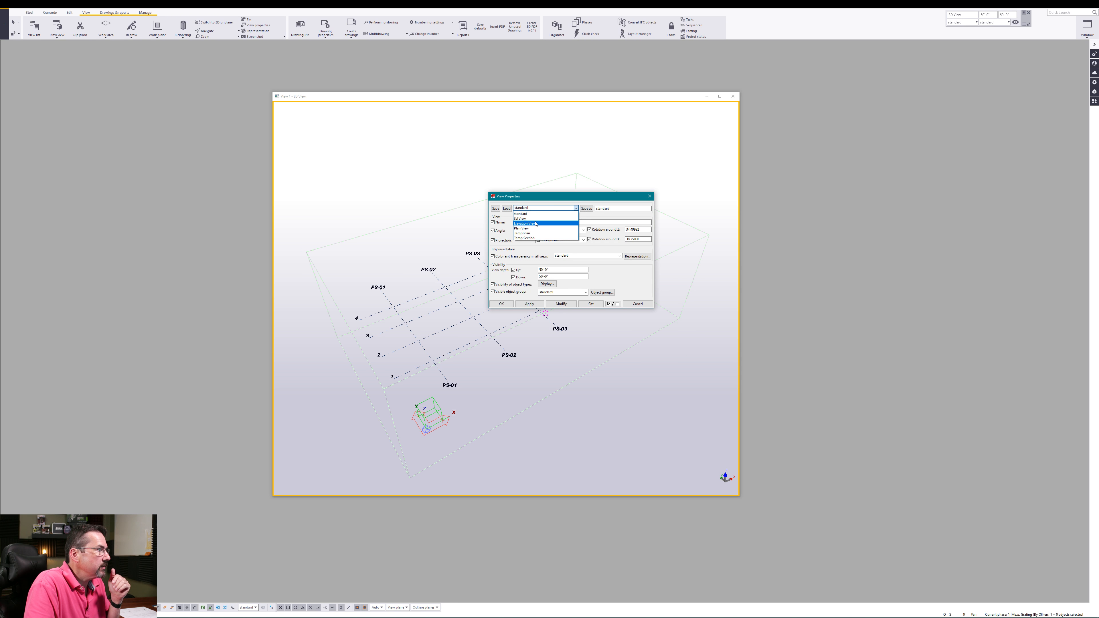
left_click(535, 228)
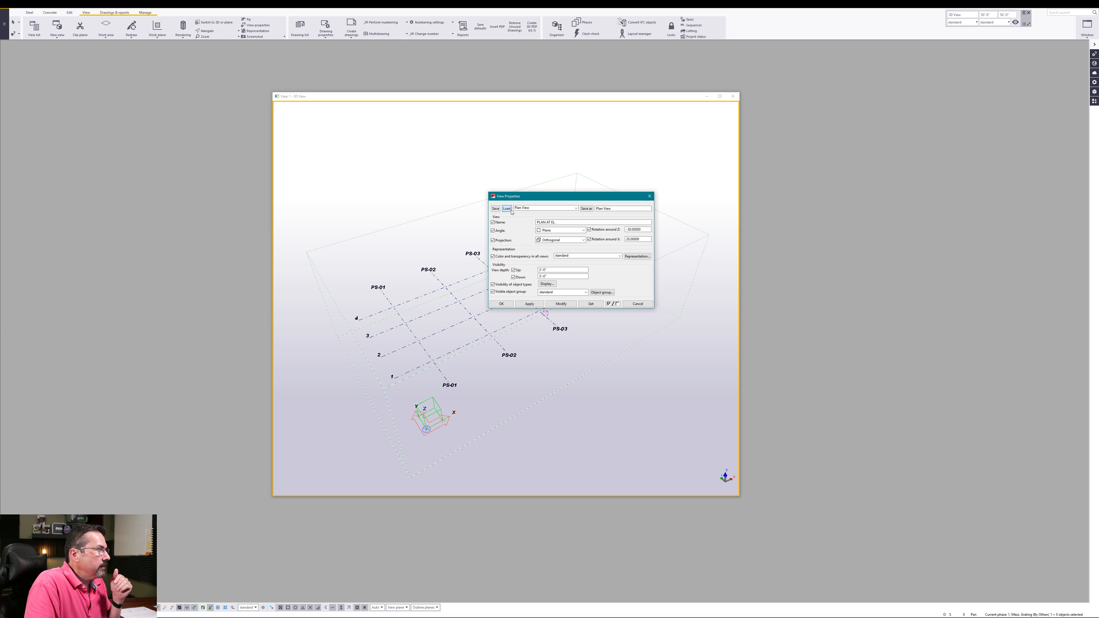
Set the view name to PLAN VIEW, accept the view properties, and create a basic plan view at coordinate 0.
left_click(565, 221)
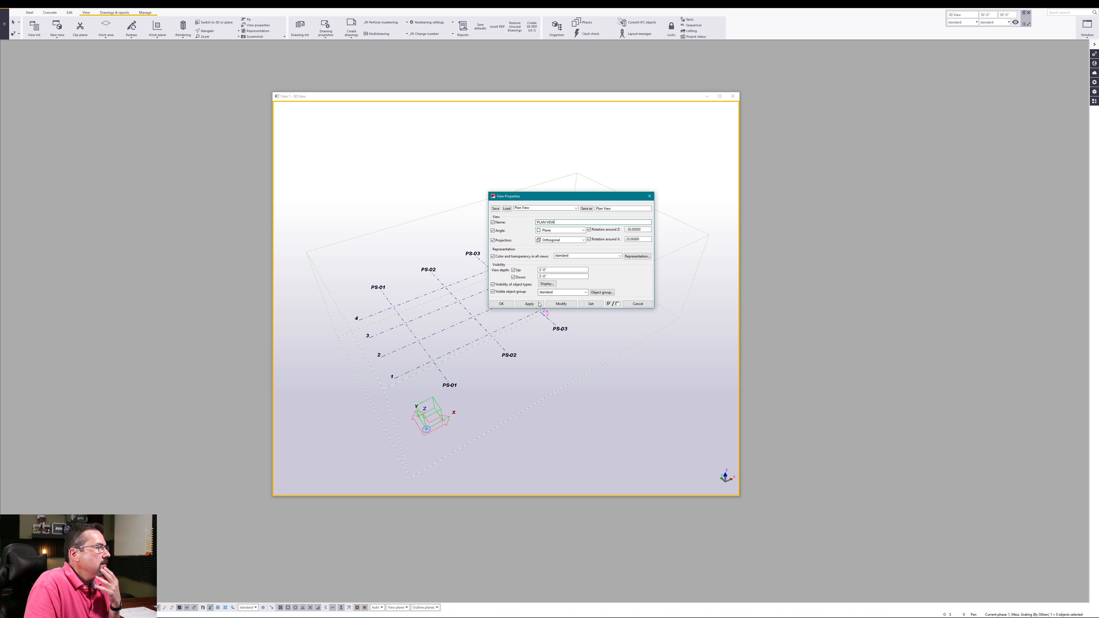
left_click(502, 304)
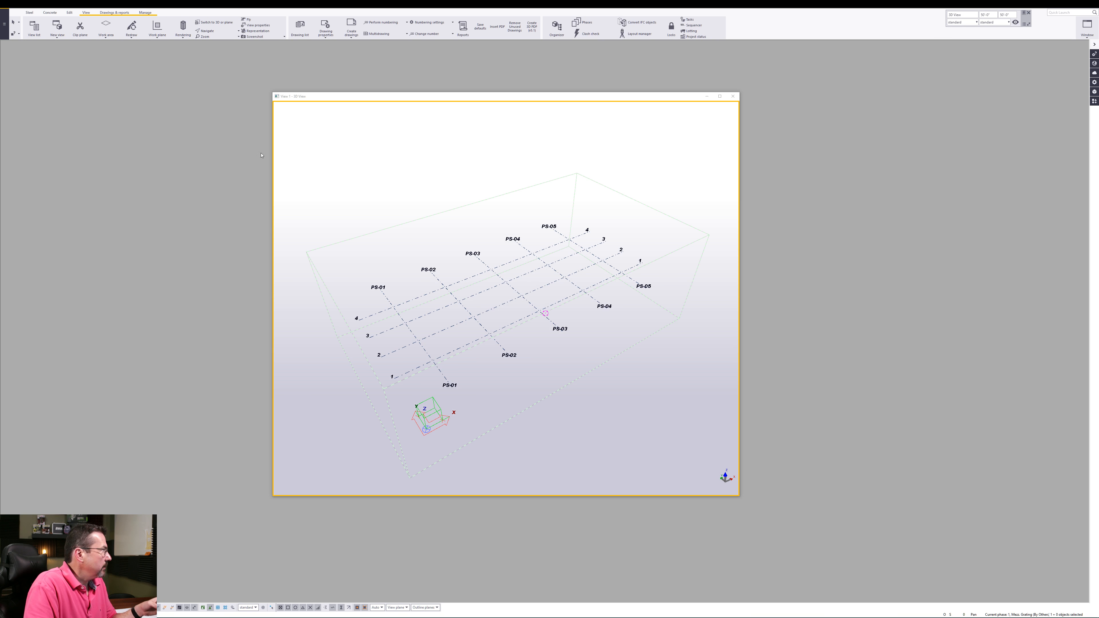
left_click(57, 35)
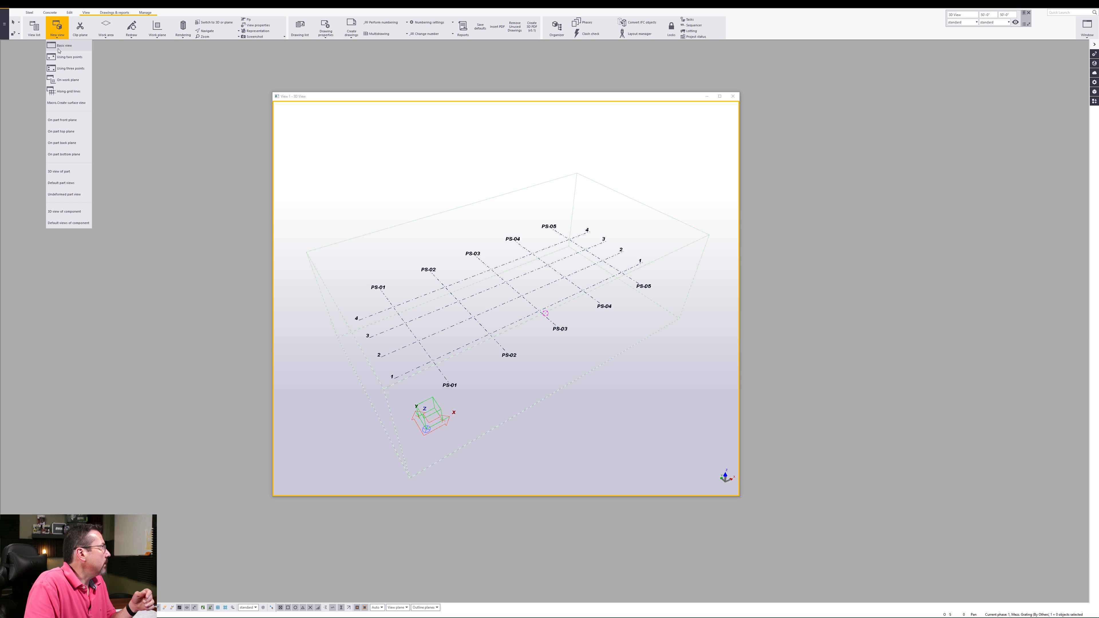
left_click(65, 46)
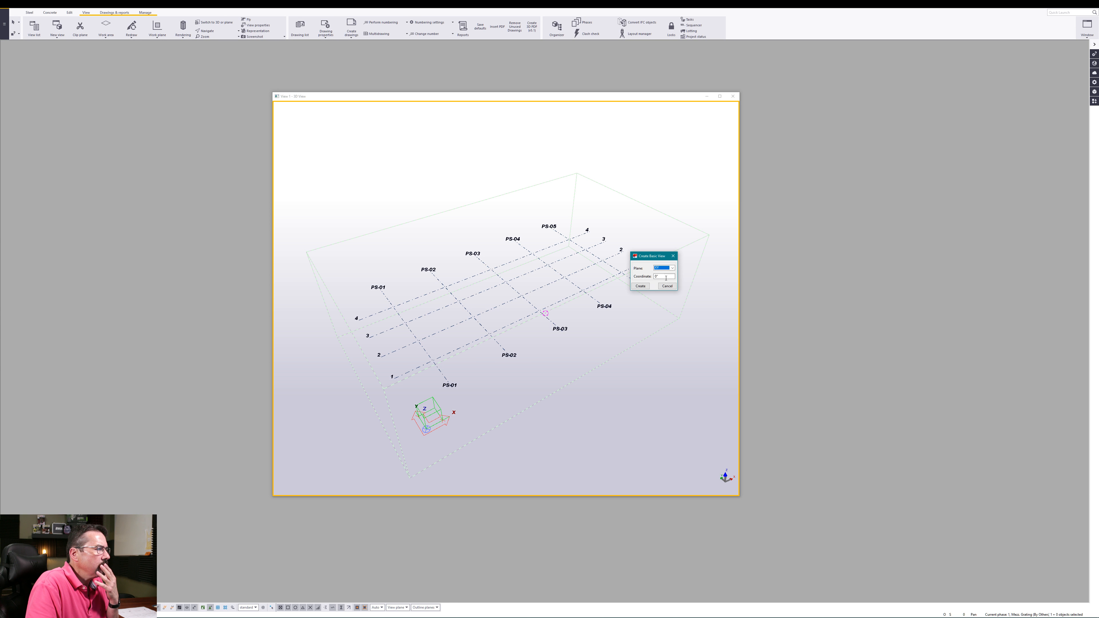
left_click(640, 286)
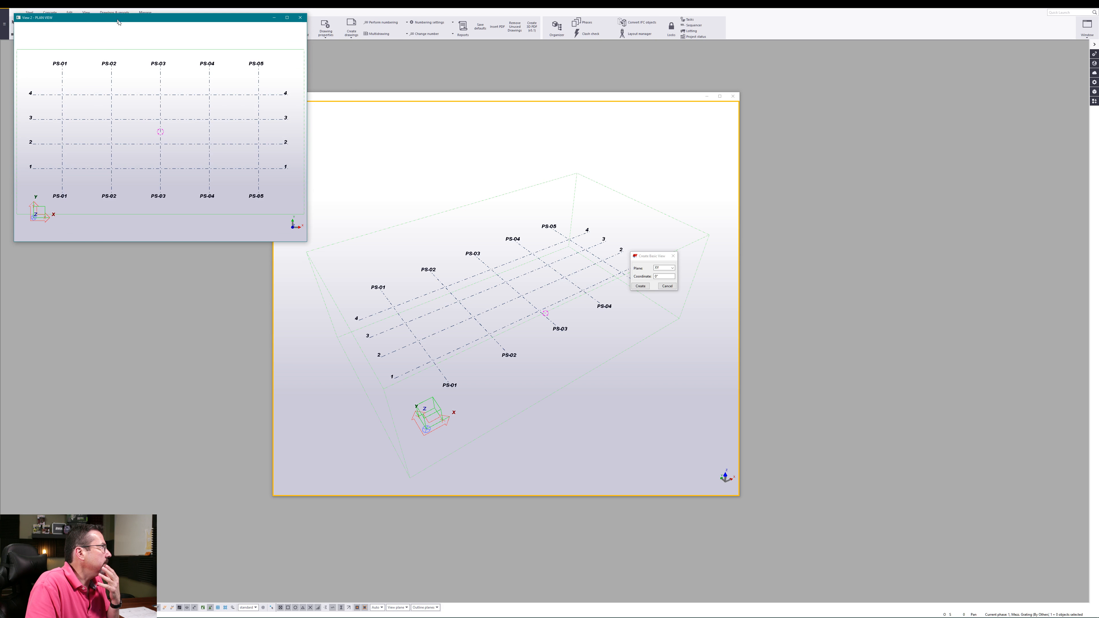
Arrange the plan view window beside the 3D view window and close the basic view creation dialog.
left_click_drag(115, 17, 829, 116)
left_click_drag(609, 98, 475, 84)
left_click(667, 285)
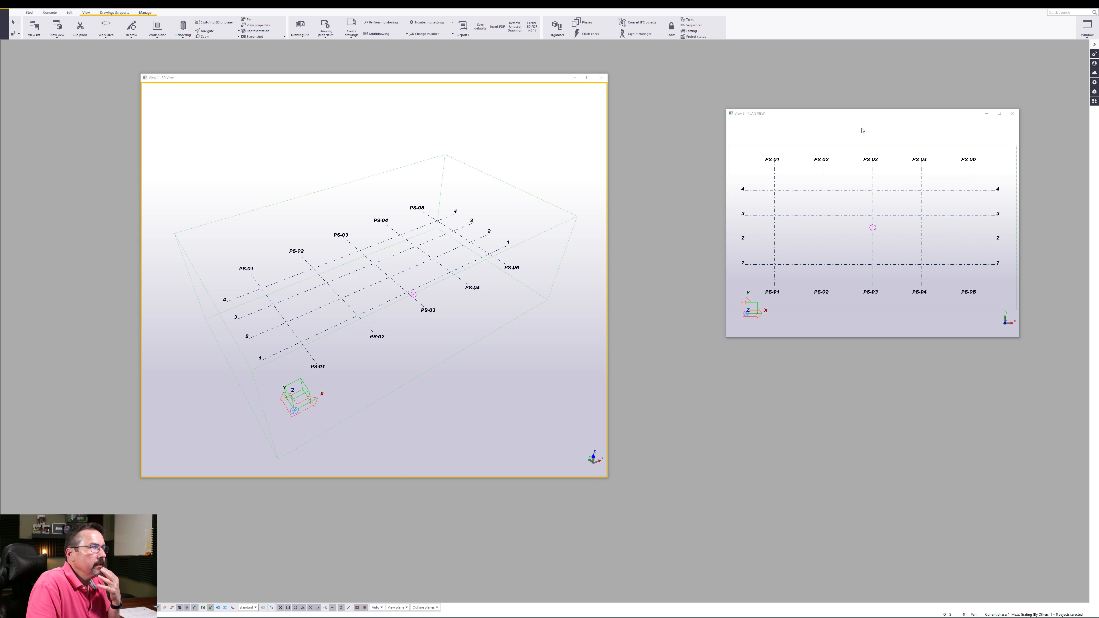
left_click_drag(859, 114, 823, 91)
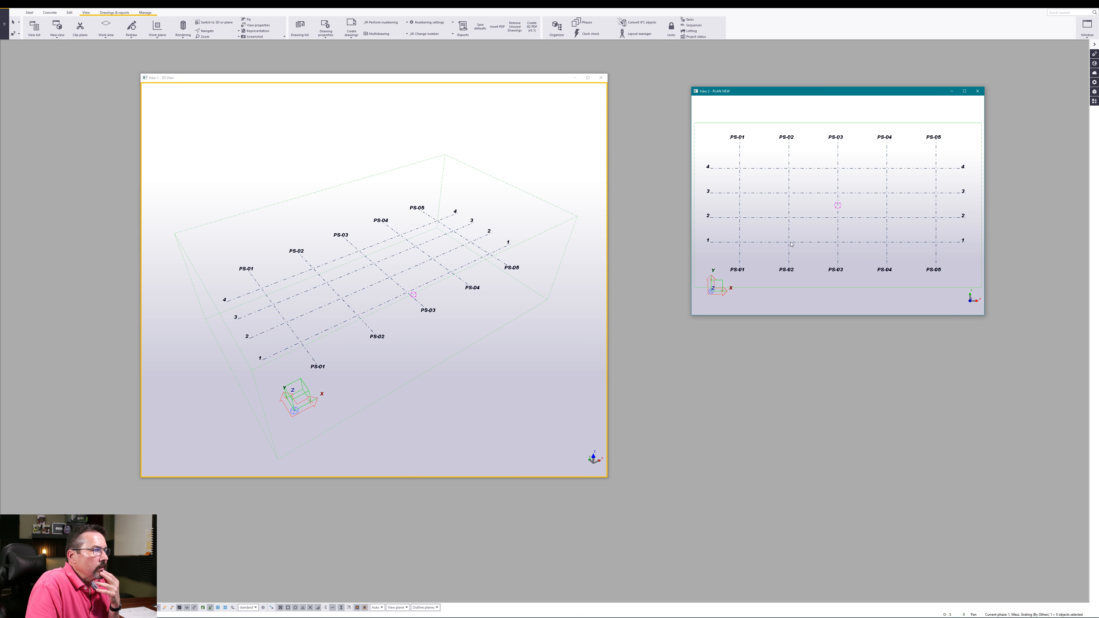
Open the plan view's properties, load the saved Elevation View settings, and accept them without modifying the plan view.
double_click(777, 249)
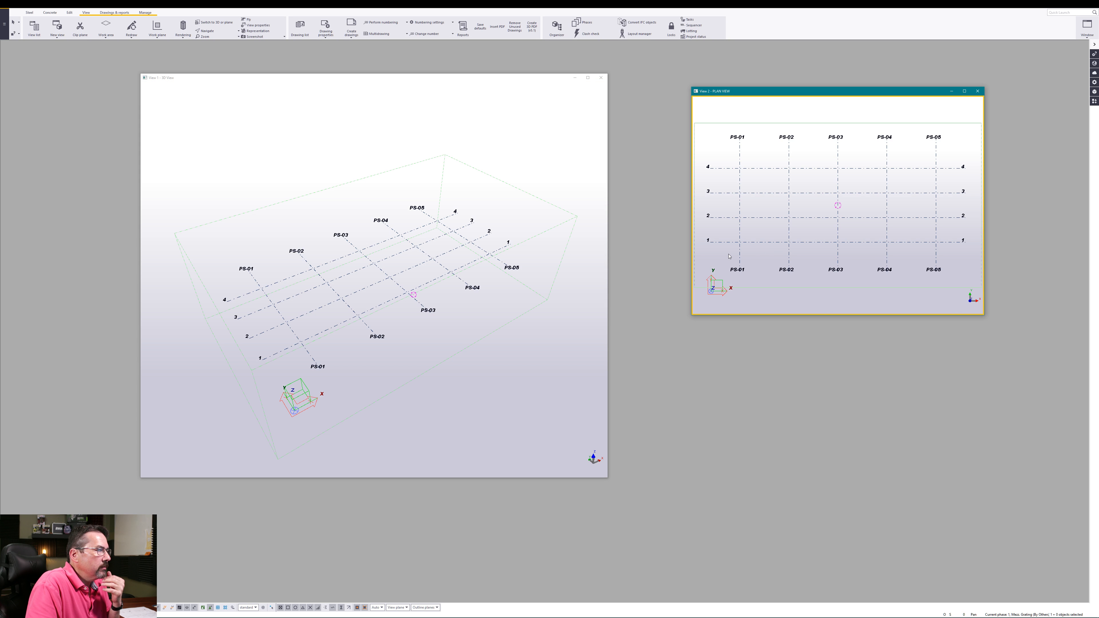
left_click(514, 210)
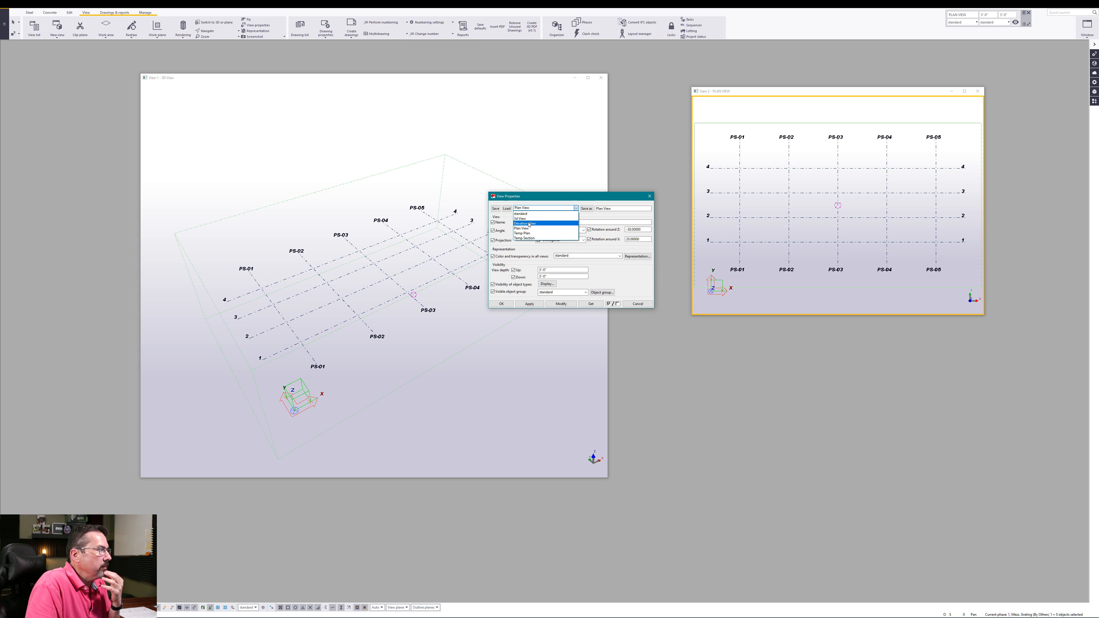
left_click(528, 224)
left_click(507, 209)
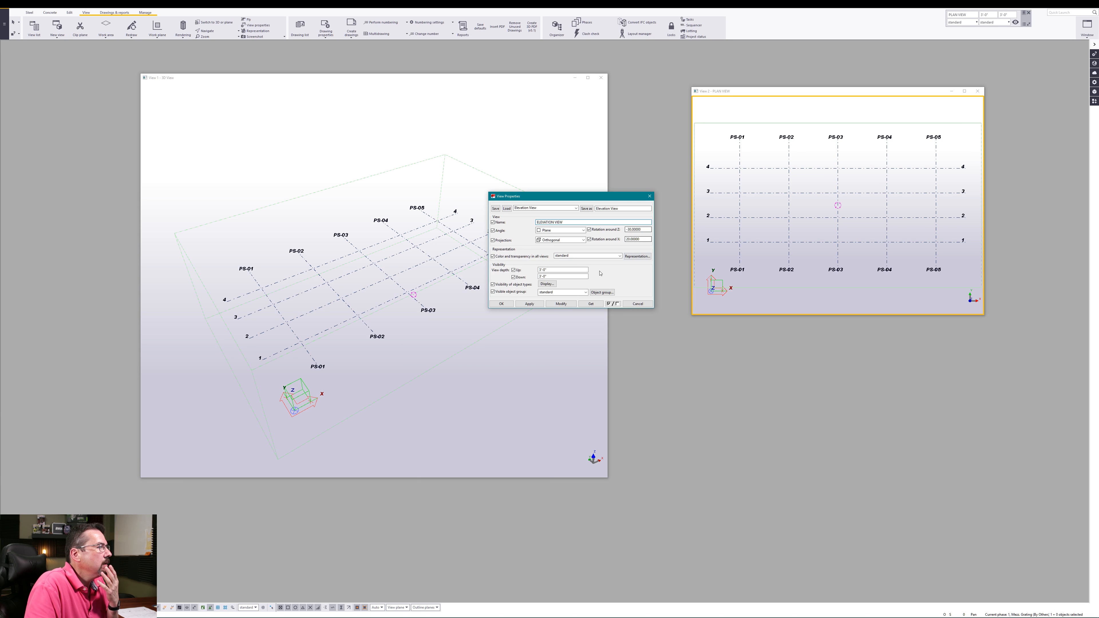
left_click(502, 304)
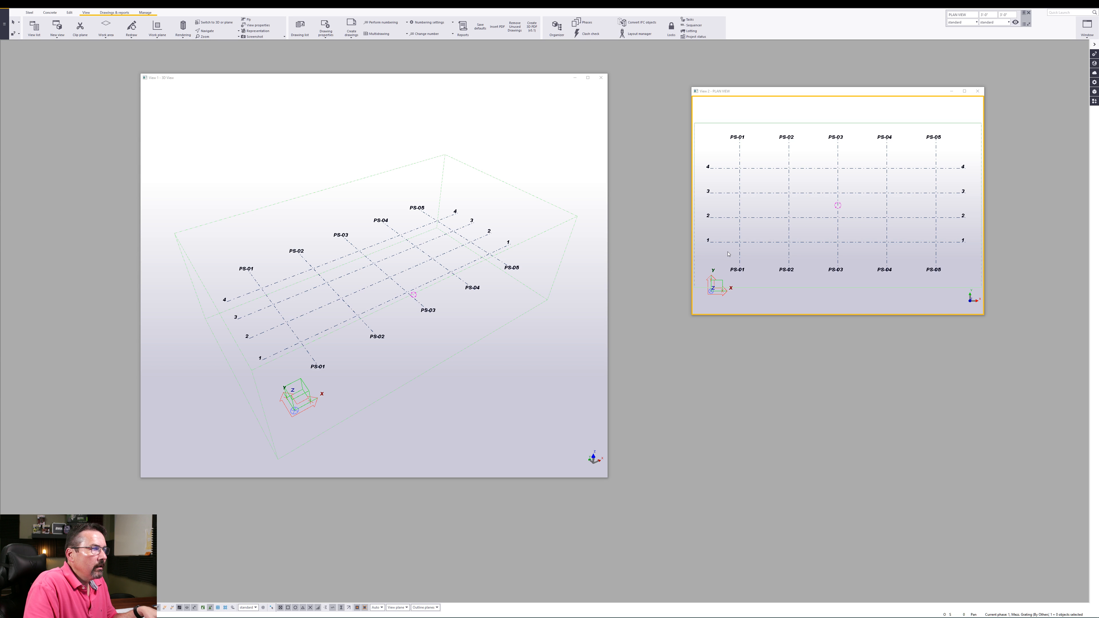
left_click(745, 89)
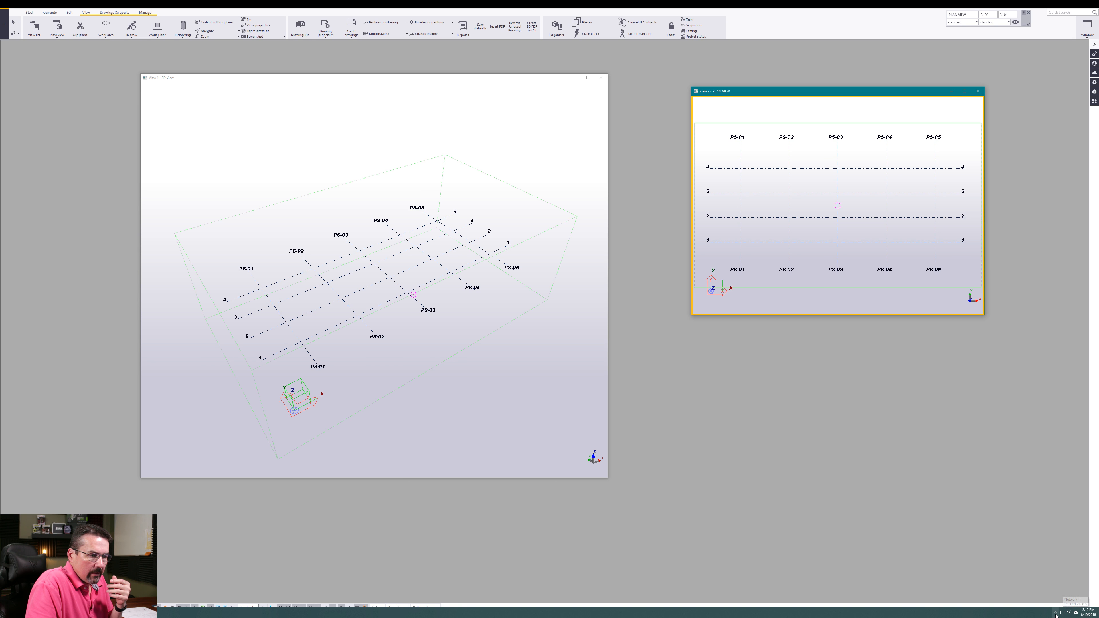
Switch to iCUE and open the list of actions assigned to the K95 RGB keyboard.
left_click(1054, 613)
right_click(1055, 602)
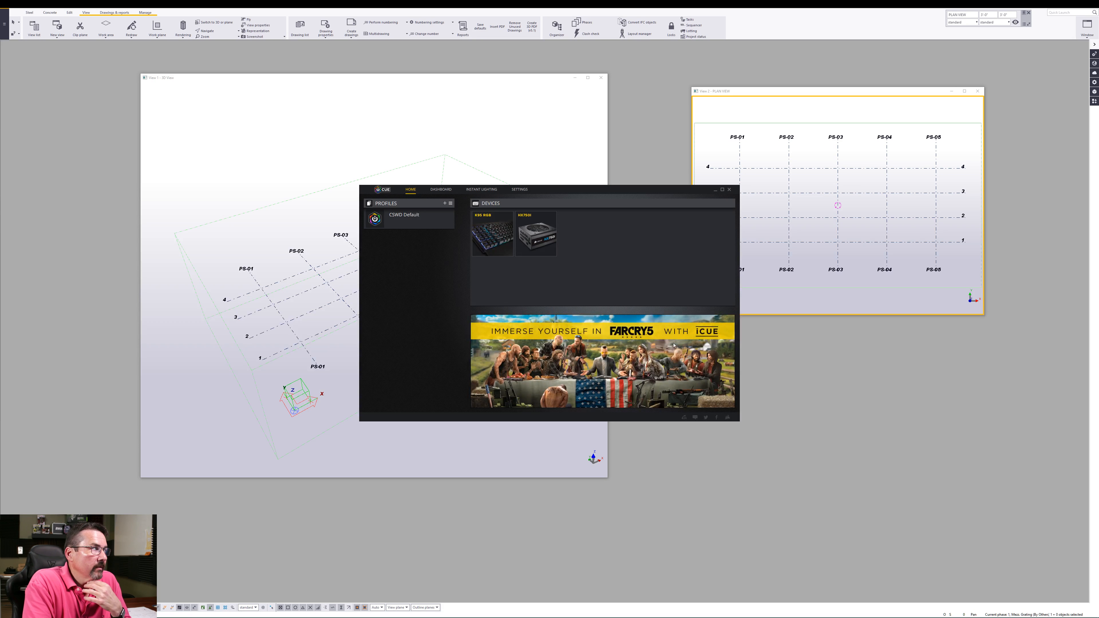
left_click(490, 233)
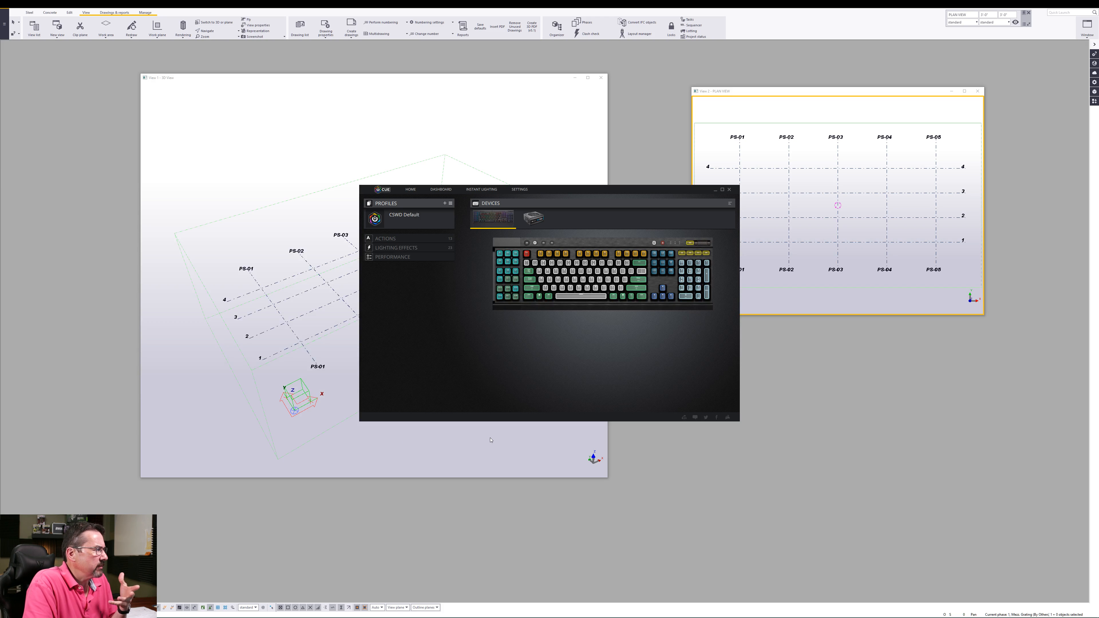
left_click(385, 238)
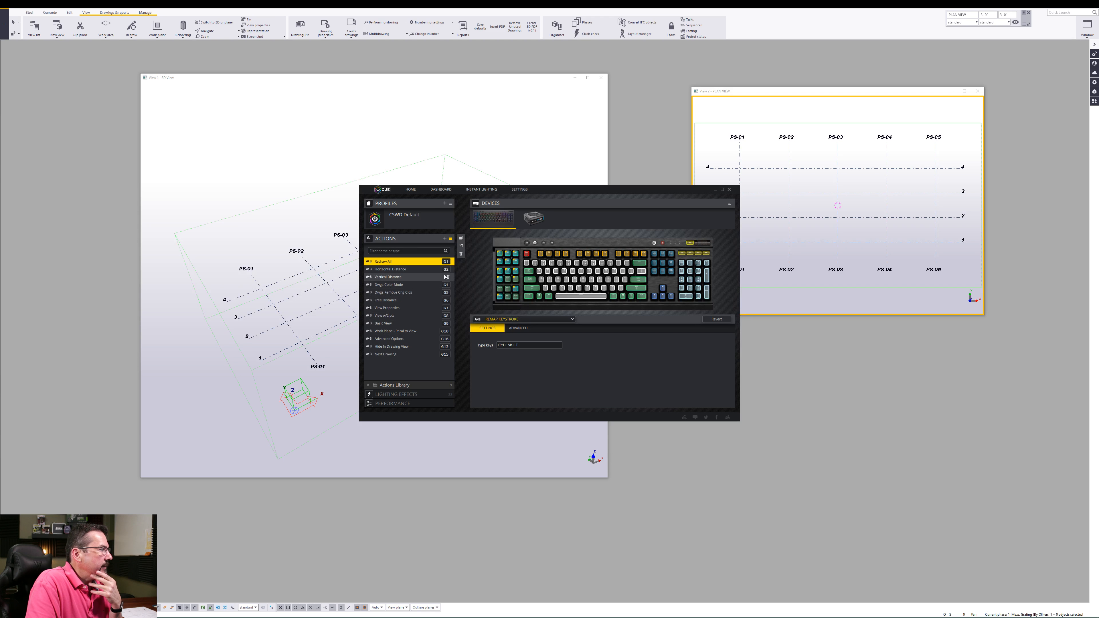
Review the keystroke remappings of the keyboard actions from Horizontal Distance down to Next Drawing, and close iCUE.
left_click(426, 269)
left_click(429, 278)
left_click(429, 285)
left_click(430, 293)
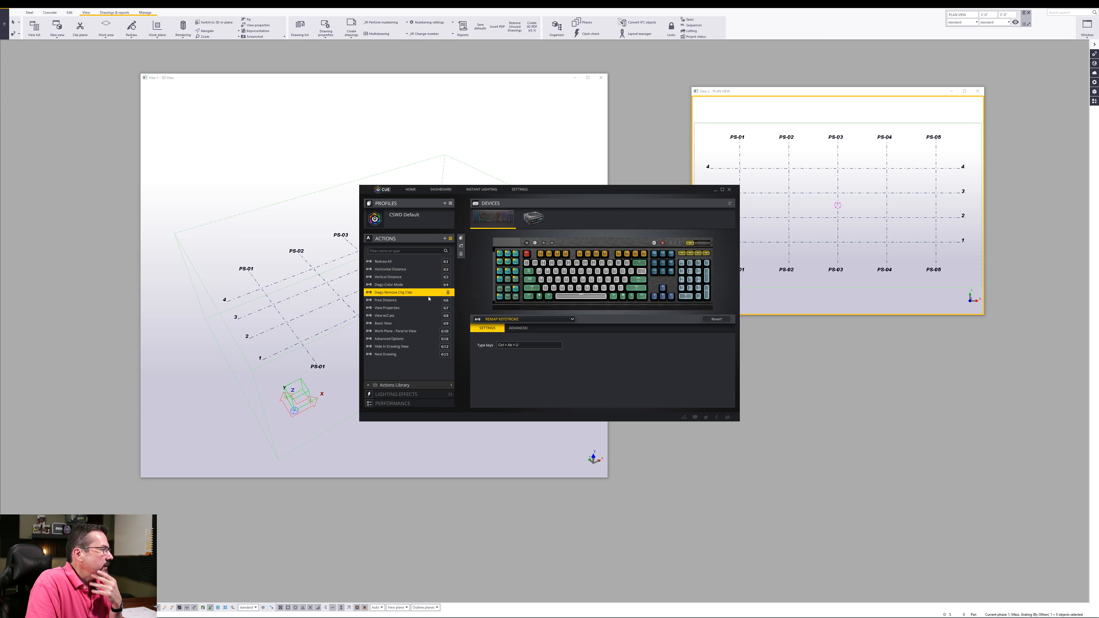
left_click(428, 301)
left_click(428, 308)
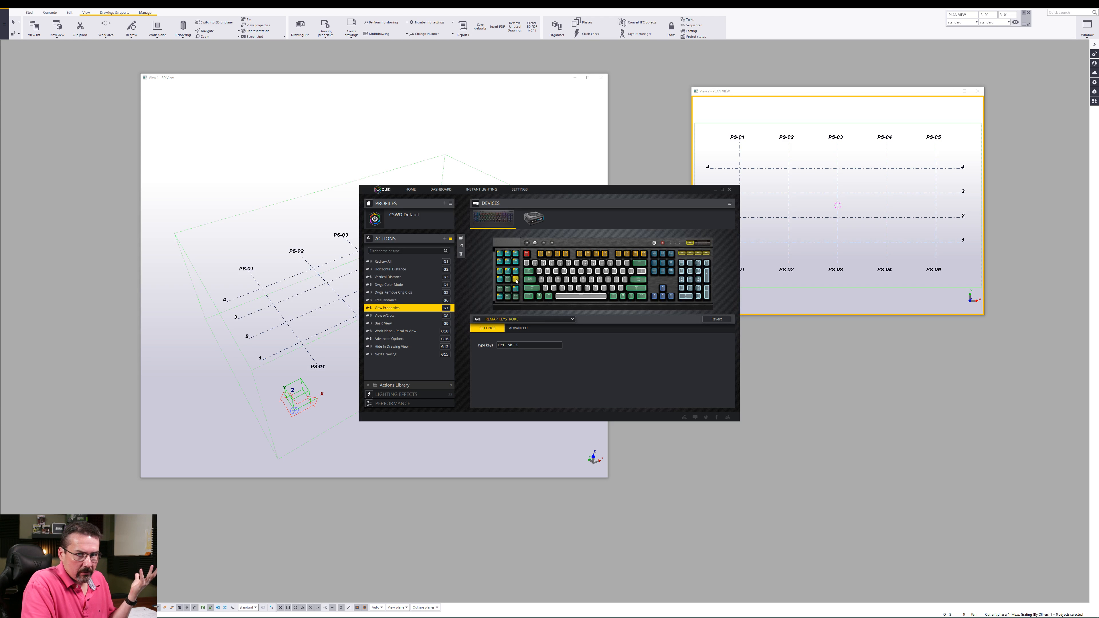
left_click(403, 331)
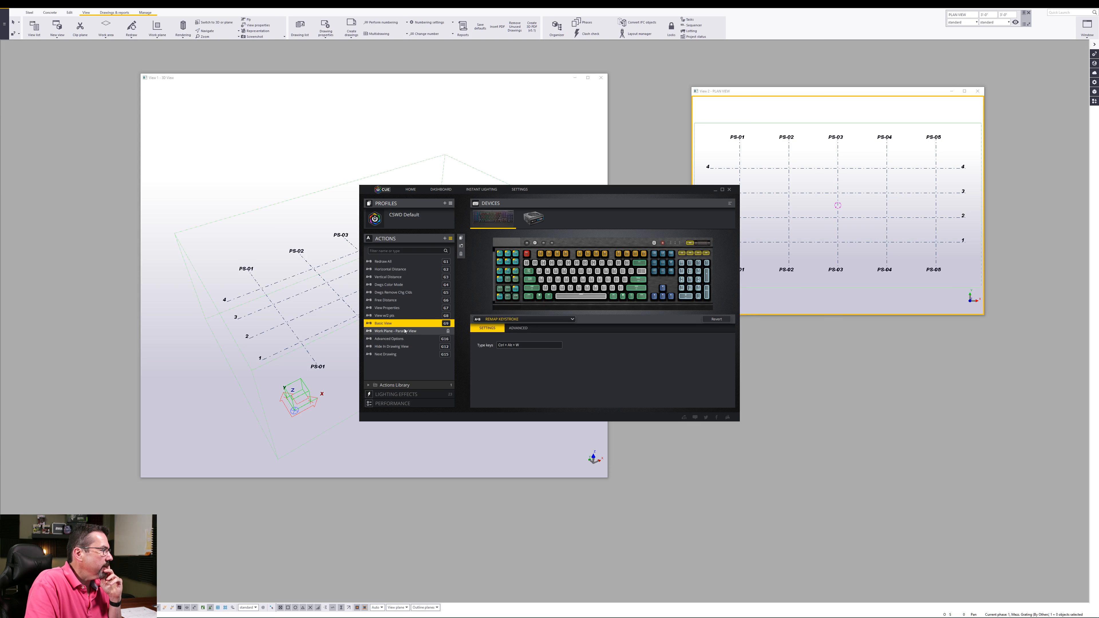
left_click(390, 354)
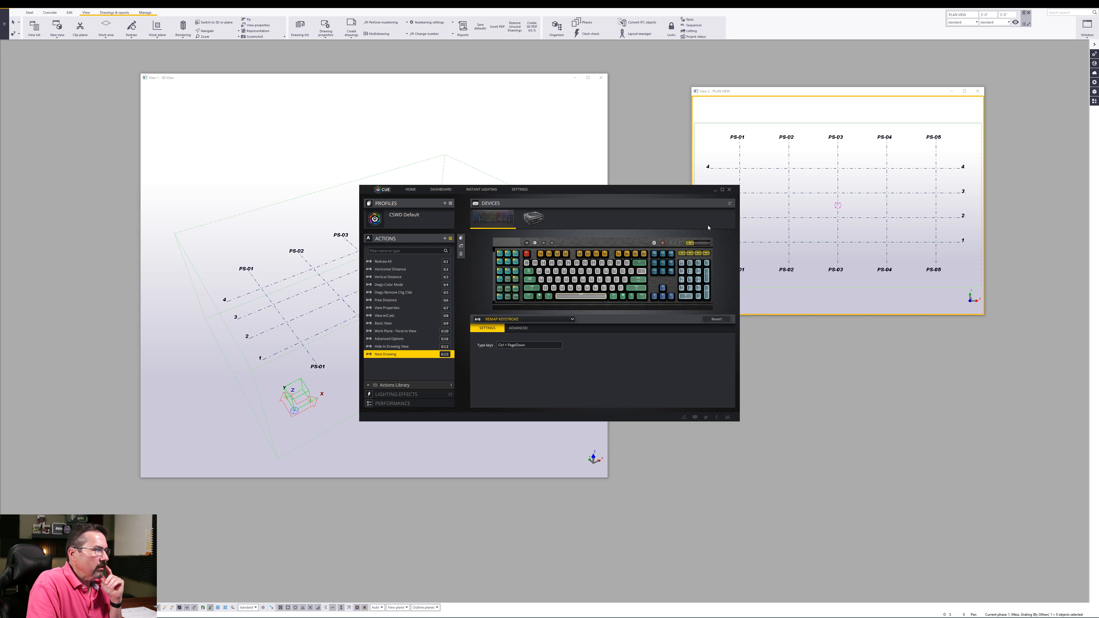
left_click(729, 190)
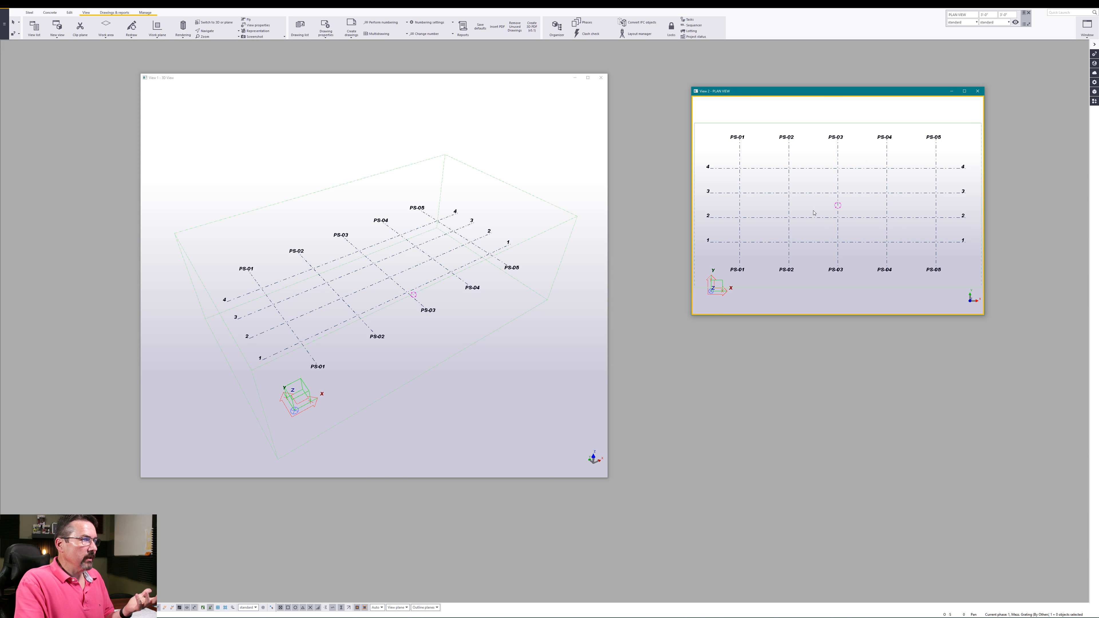
Create an elevation view by two points along gridline 1 in the plan view, from PS-01 to PS-05.
key("shift+z")
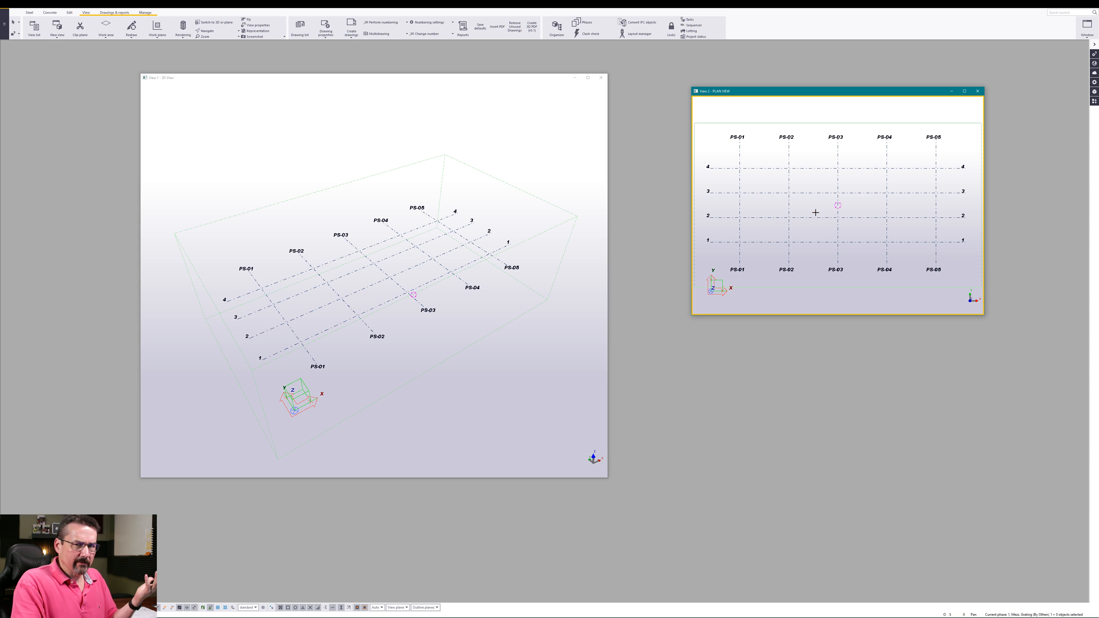
left_click(739, 241)
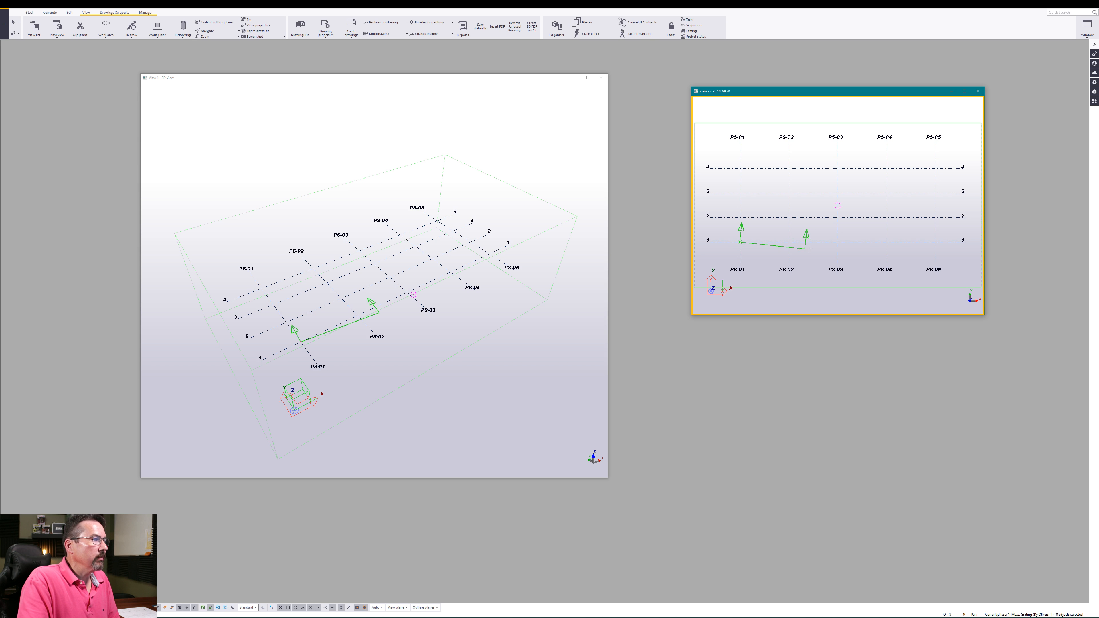
left_click(936, 242)
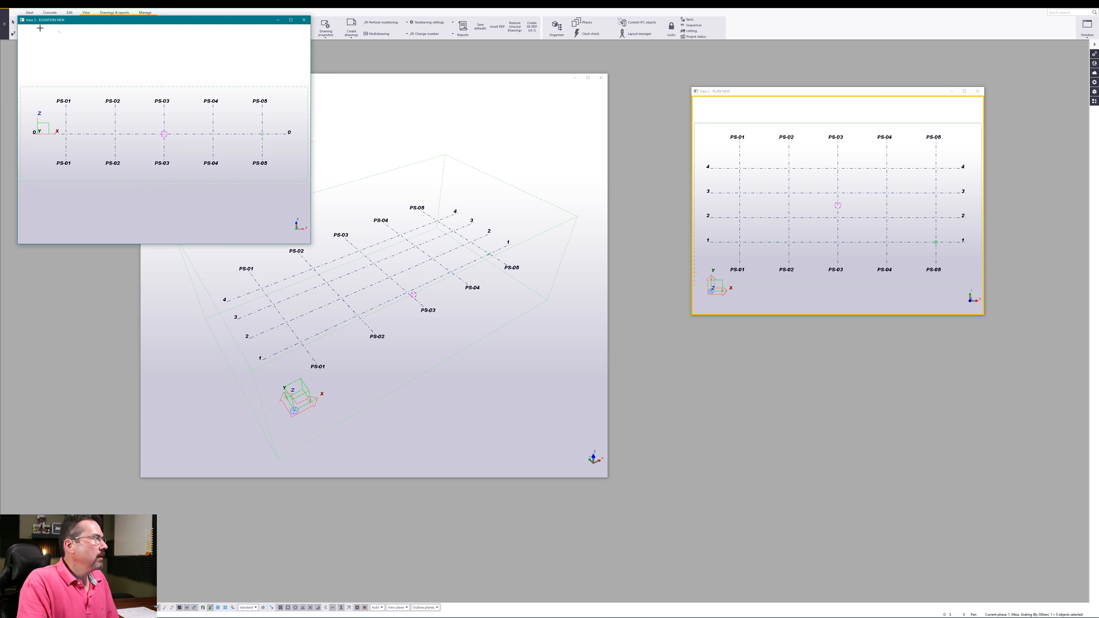
Place the elevation view window below the plan view, shift the 3D view window slightly, and end the view creation command.
left_click_drag(55, 23, 785, 330)
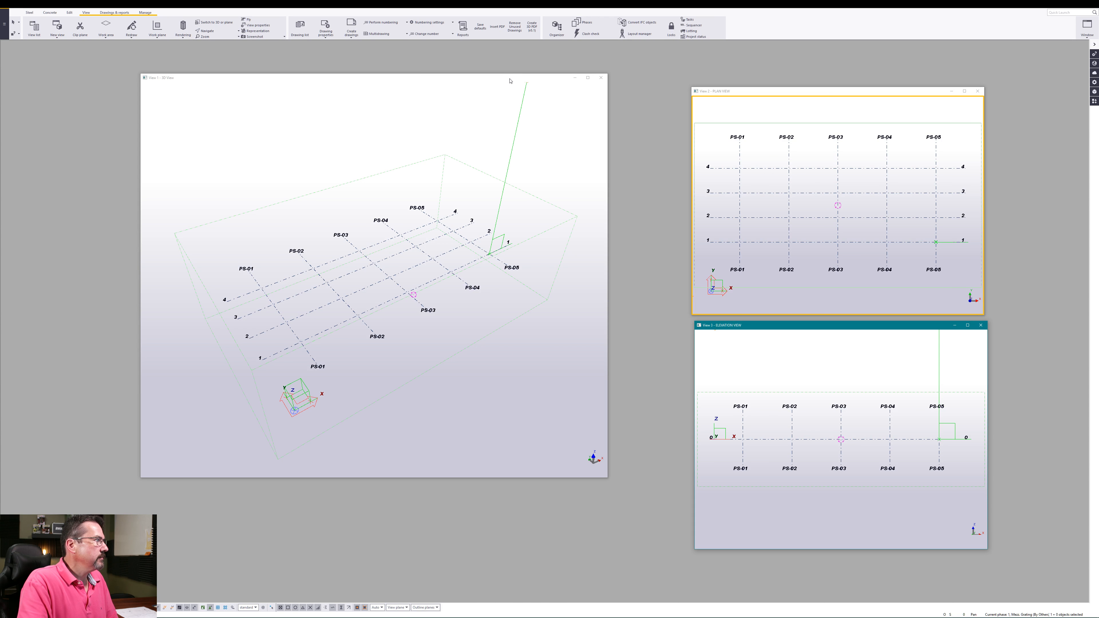
left_click_drag(511, 79, 523, 71)
right_click(540, 176)
left_click(554, 178)
right_click(554, 177)
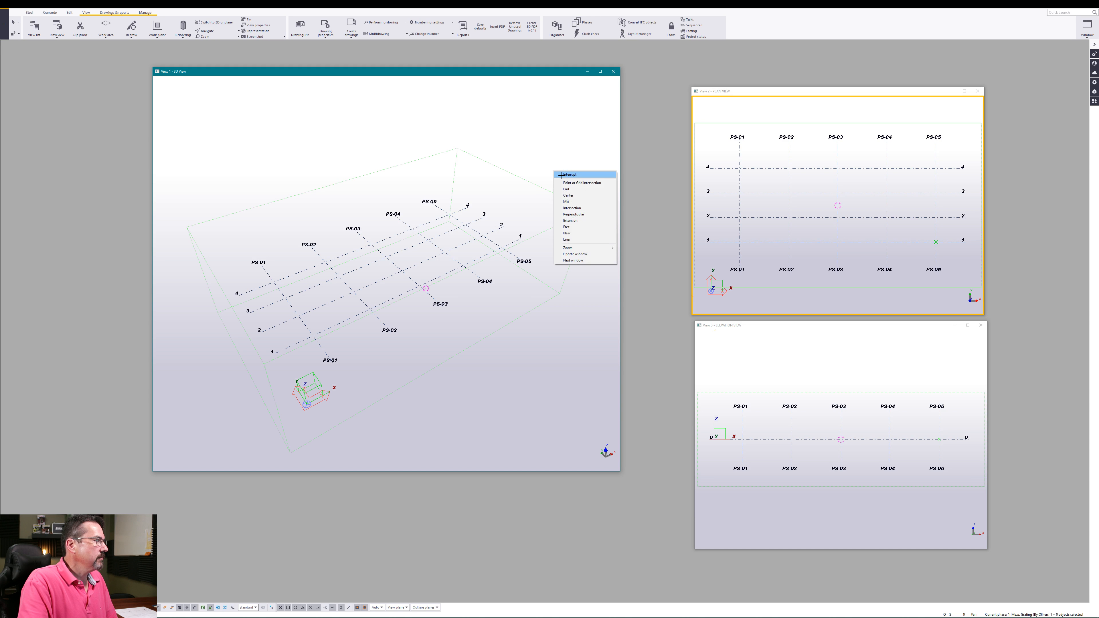
left_click(562, 176)
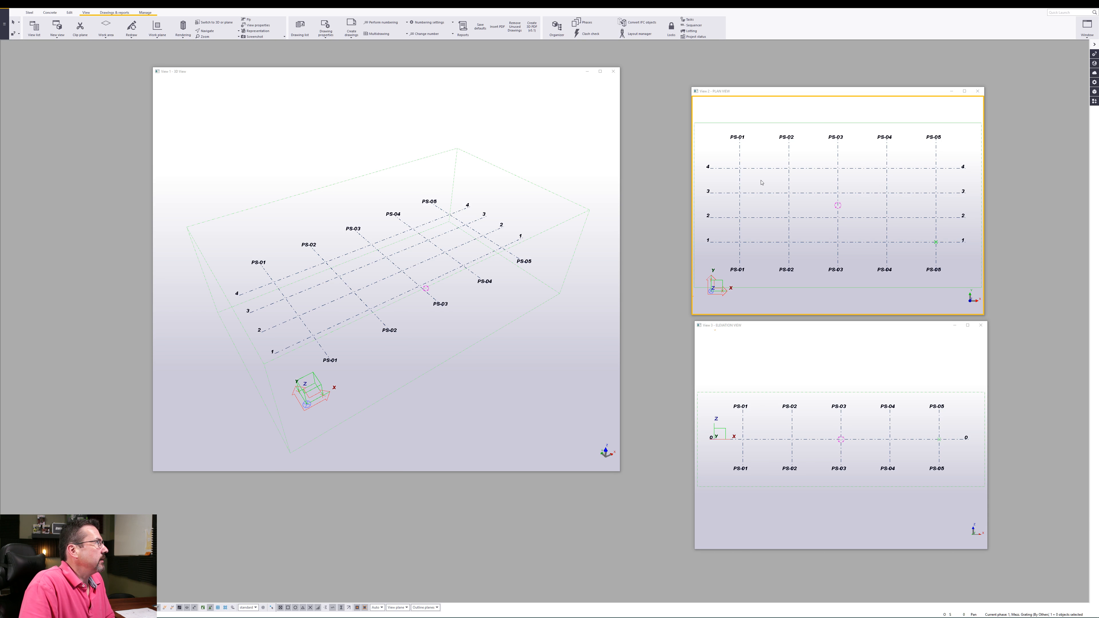
Start a steel beam and load the saved Channel settings into its properties.
left_click(29, 12)
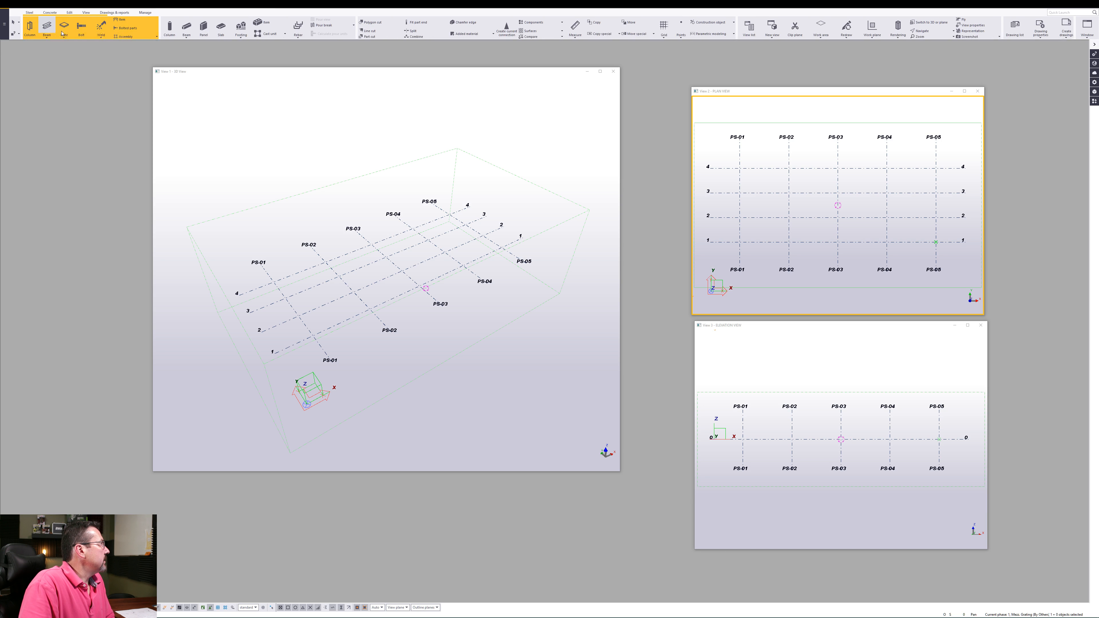
left_click(46, 28)
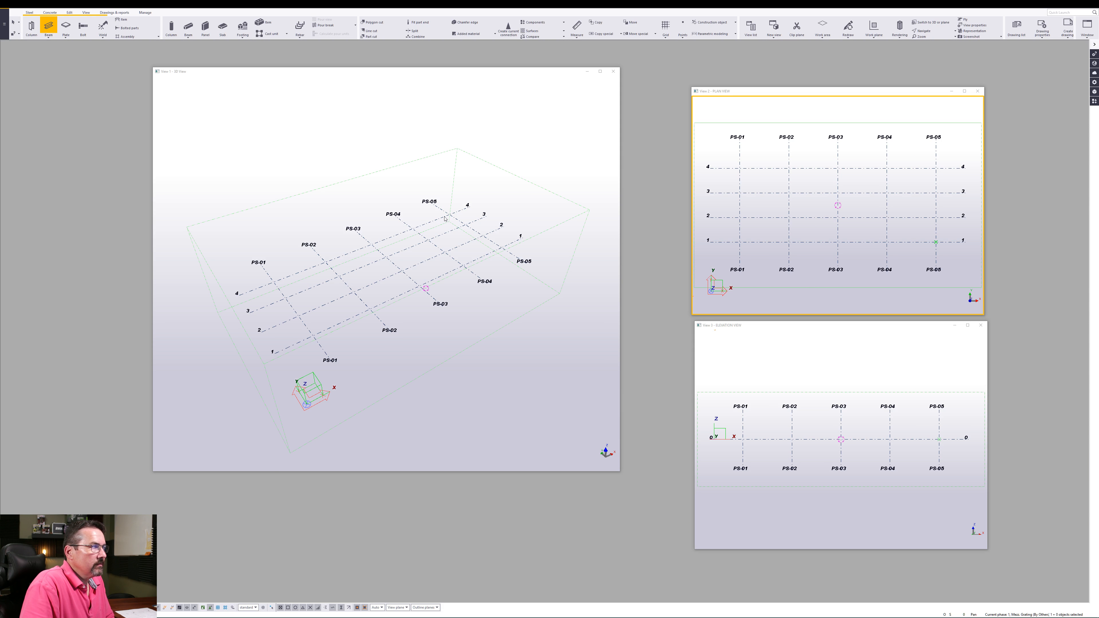
double_click(50, 29)
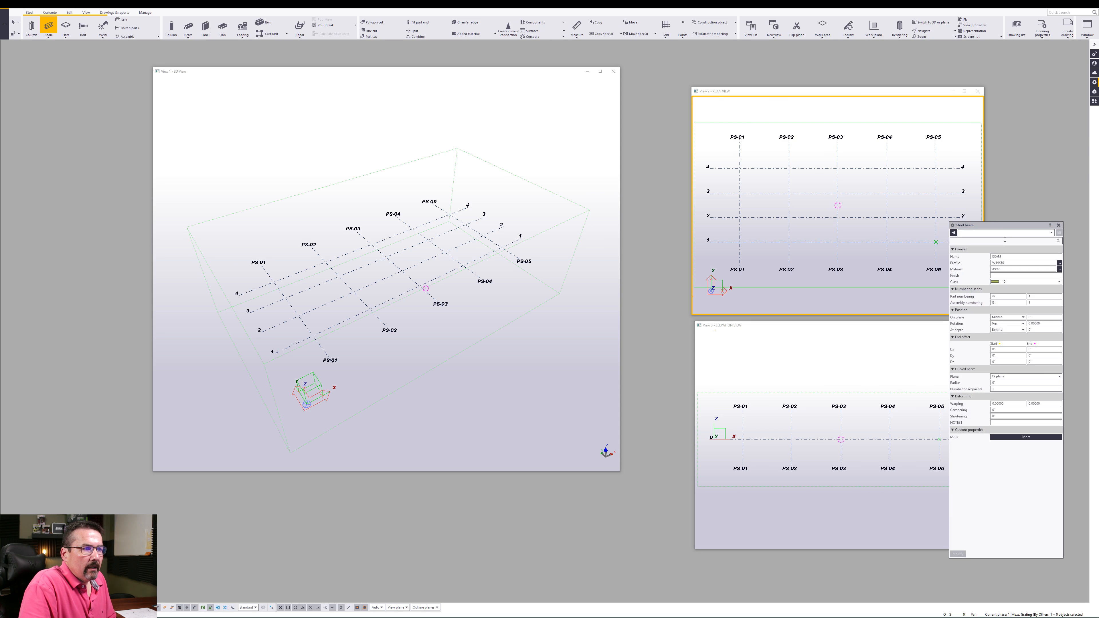
left_click(1008, 233)
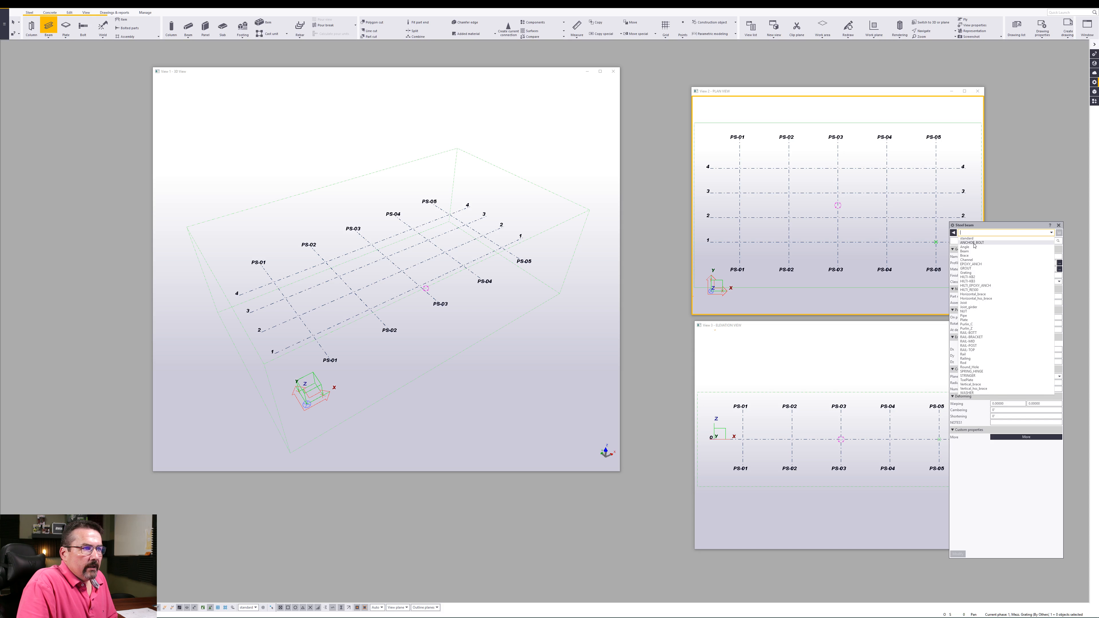
left_click(968, 260)
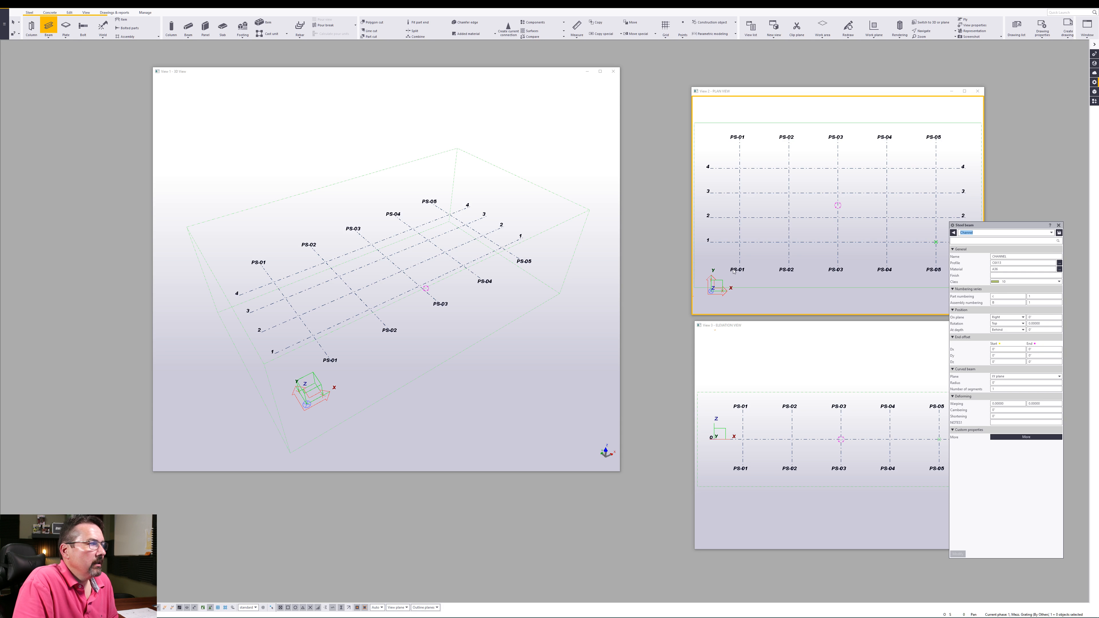
In the enlarged plan view, place a 3'-0" channel along gridline 1 centred on PS-01, starting 1'-6" from the grid intersection.
scroll(732, 276, "up", 8)
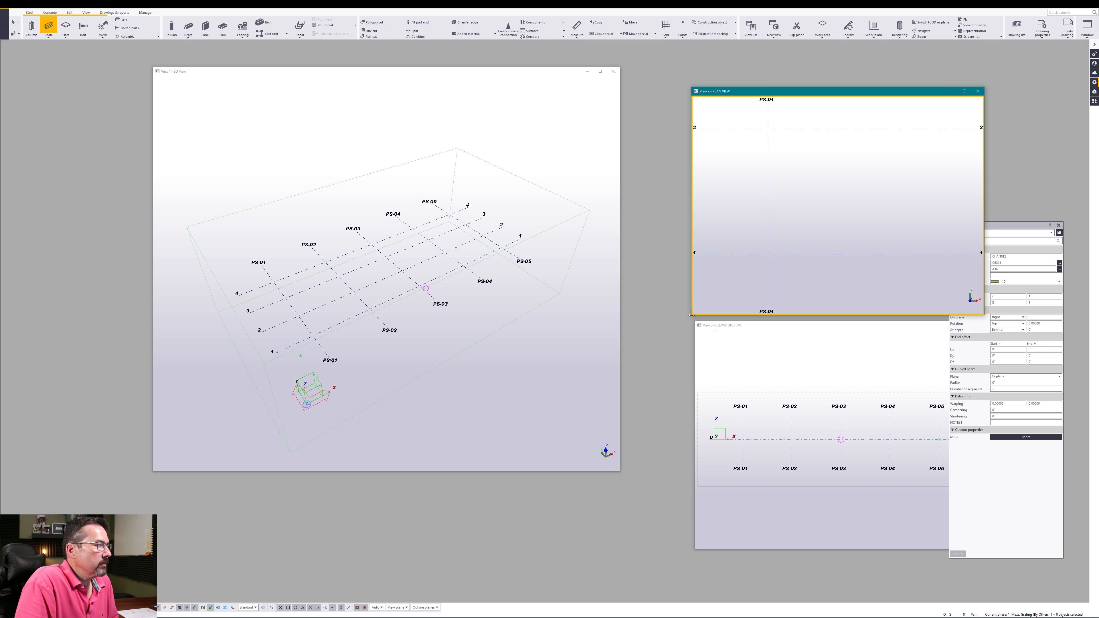
left_click_drag(691, 316, 557, 373)
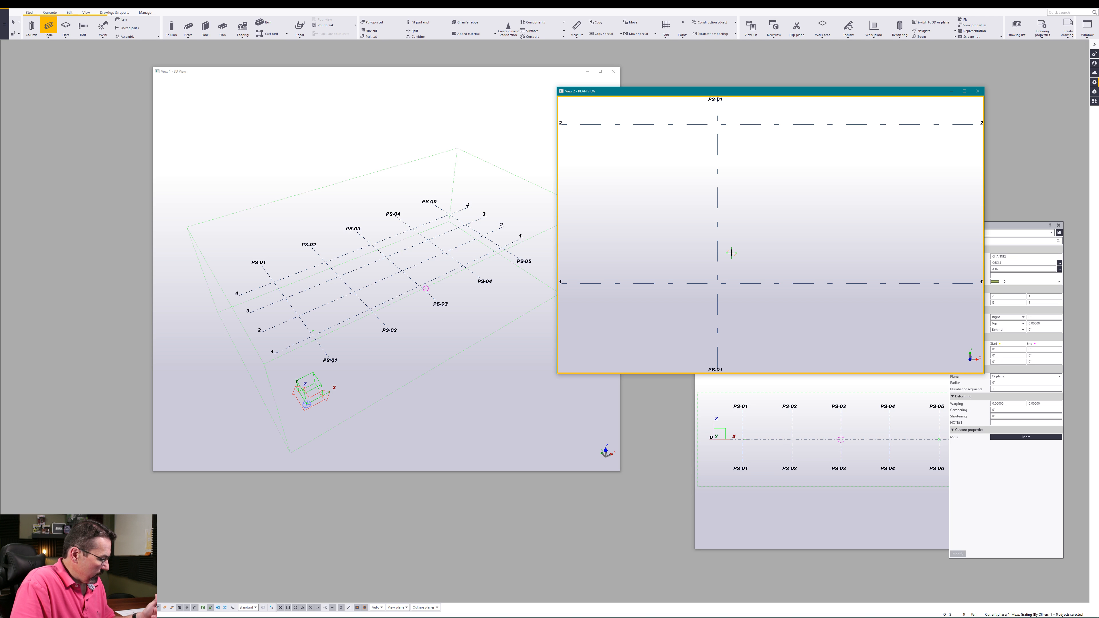
left_click(717, 284)
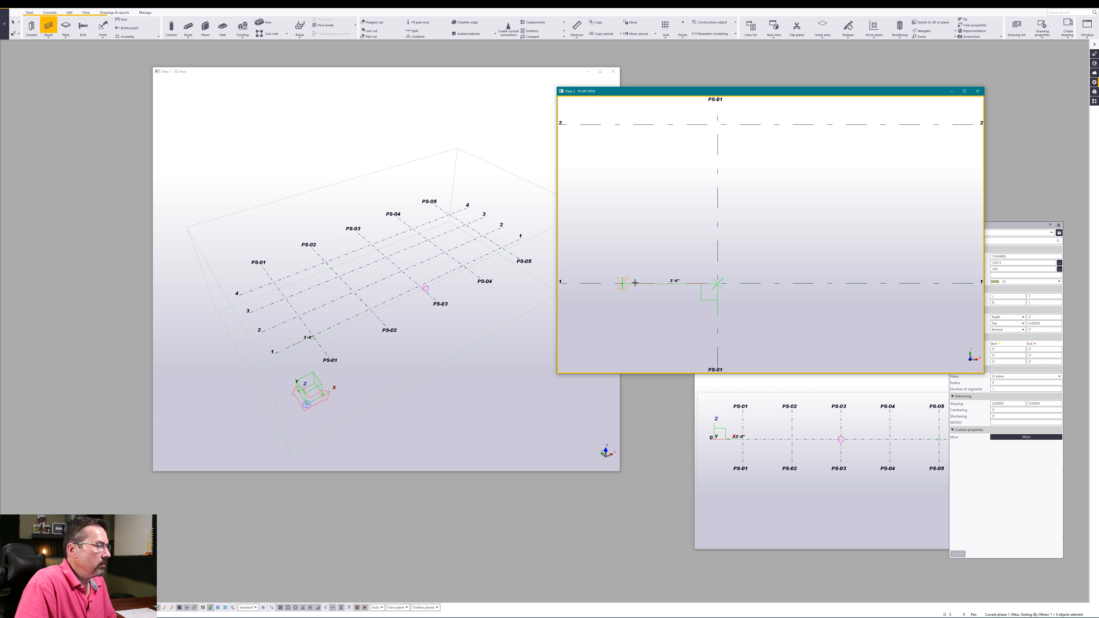
type("1'6")
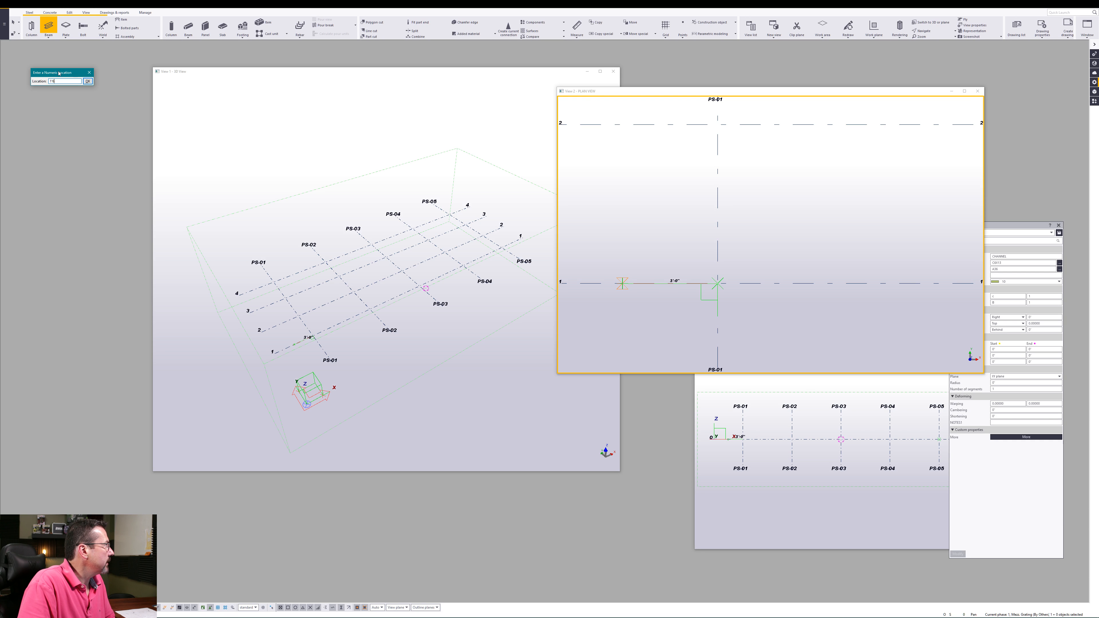
left_click_drag(59, 74, 608, 498)
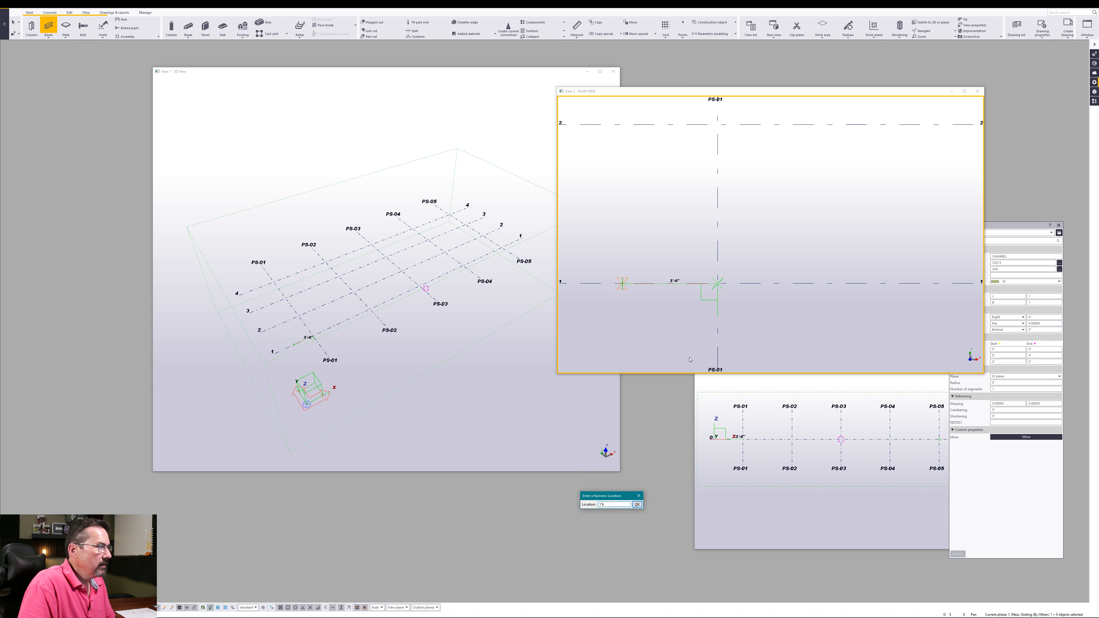
key("Return")
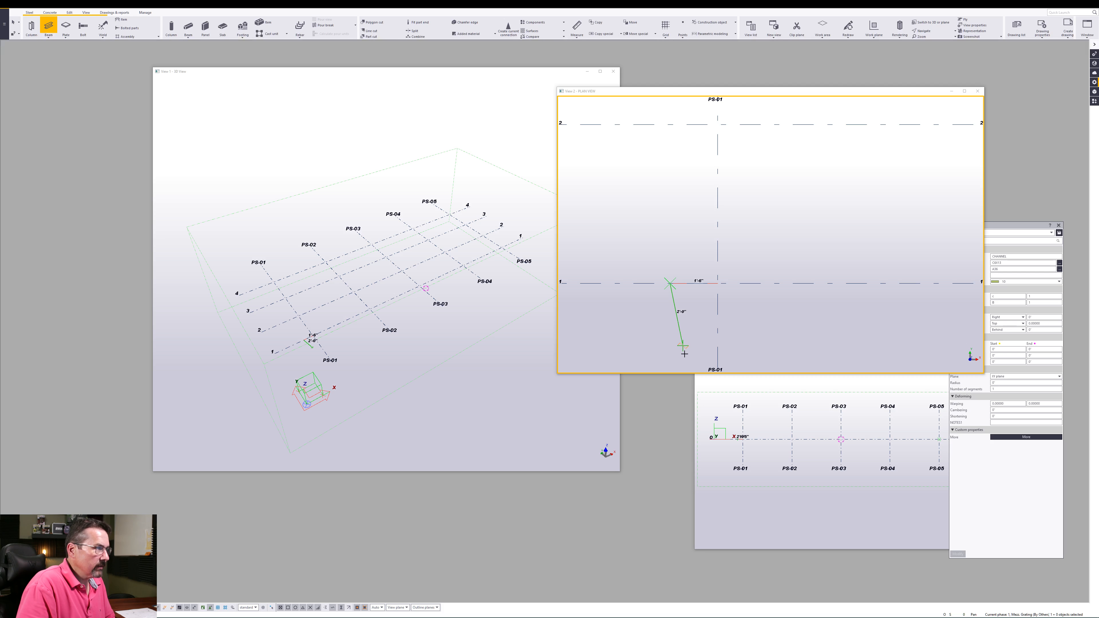
left_click(763, 284)
right_click(760, 299)
left_click(769, 306)
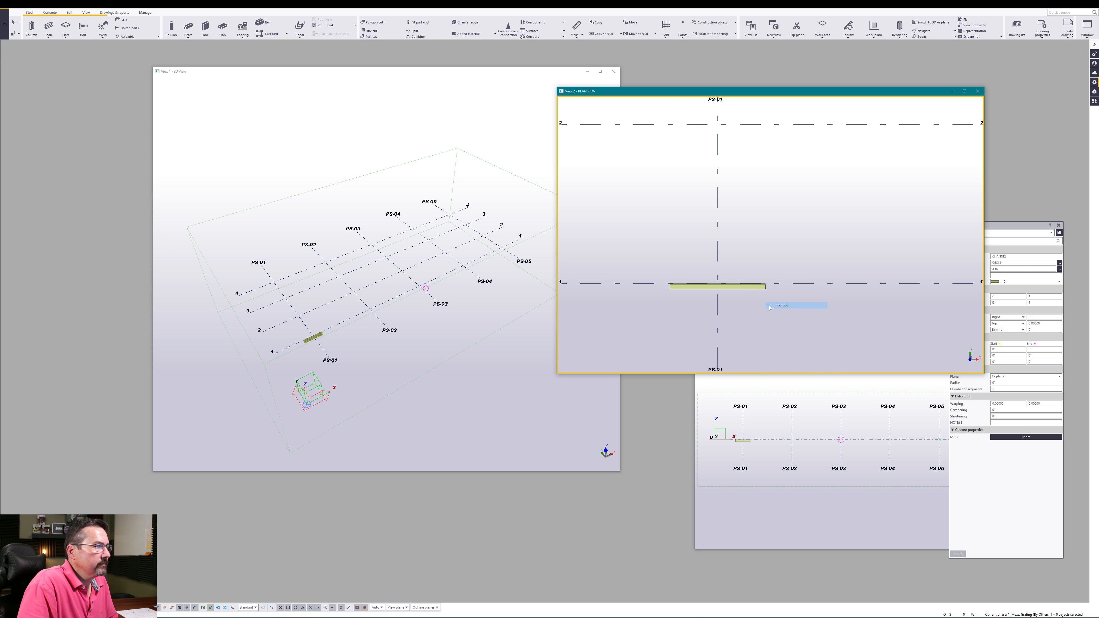
scroll(289, 320, "up", 8)
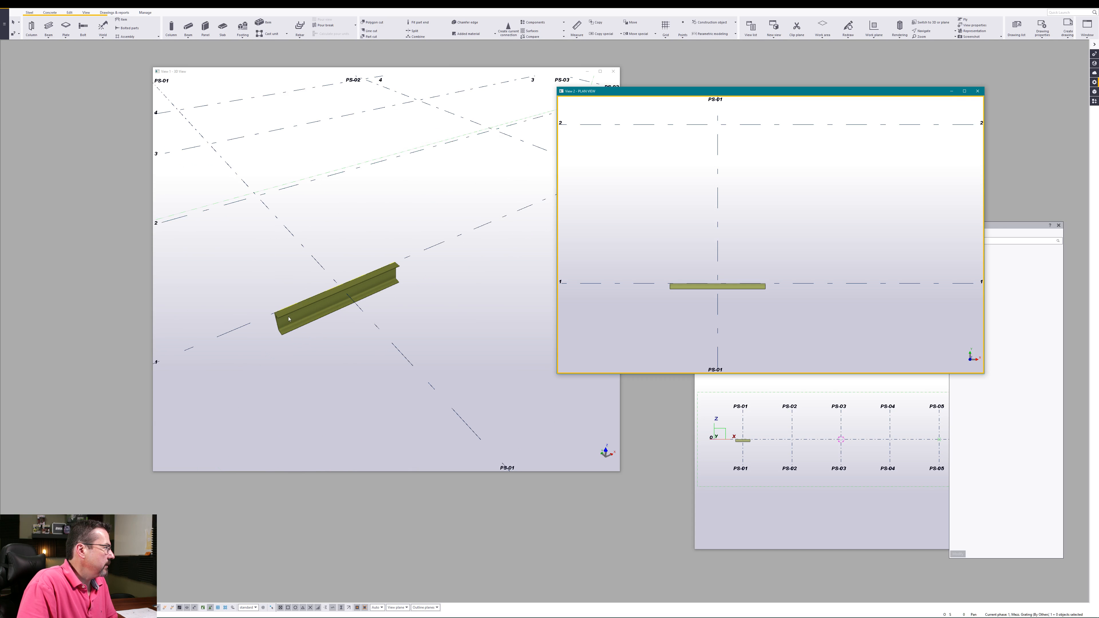
middle_click_drag(289, 319, 361, 302, "ctrl")
scroll(310, 307, "up", 4)
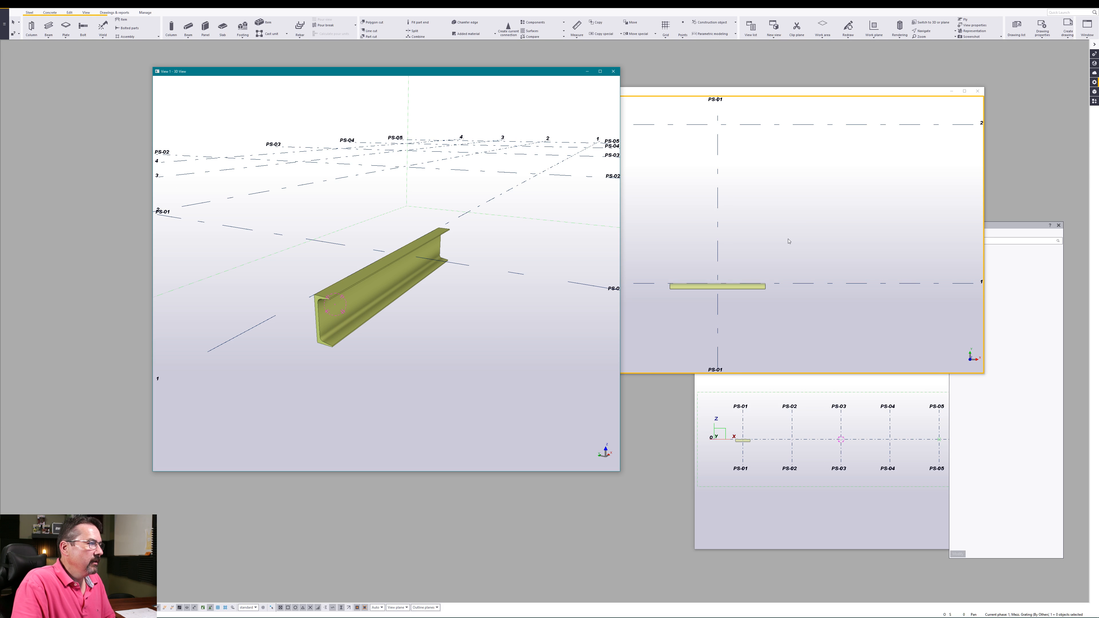
Copy the channel at PS-01 from gridline 1 to gridlines 2 and 3.
scroll(790, 242, "down", 3)
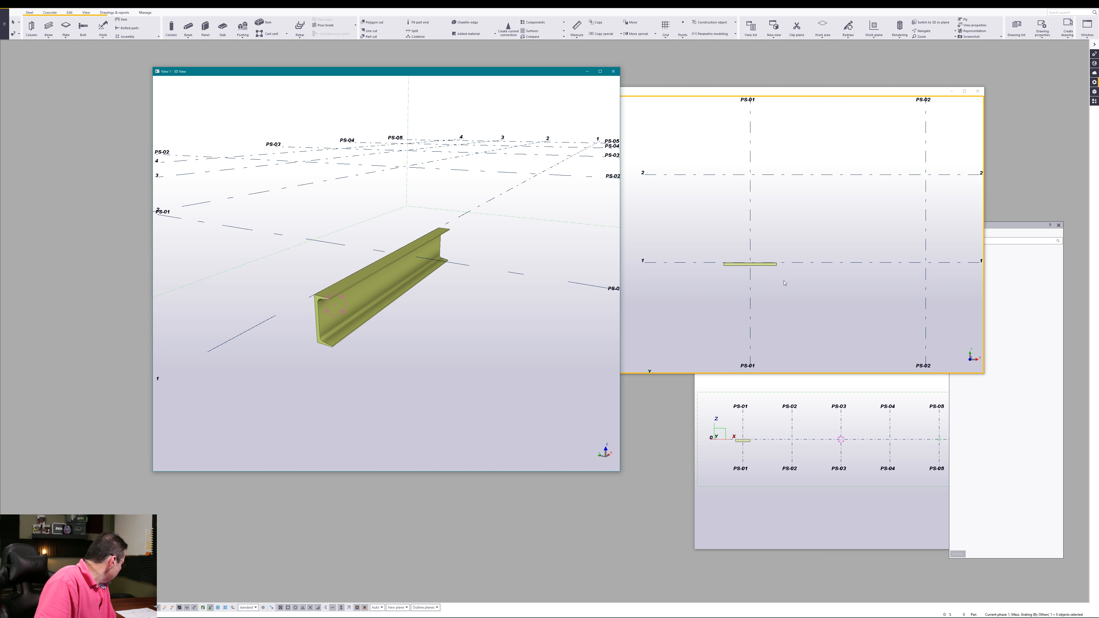
left_click(774, 264)
right_click(802, 242)
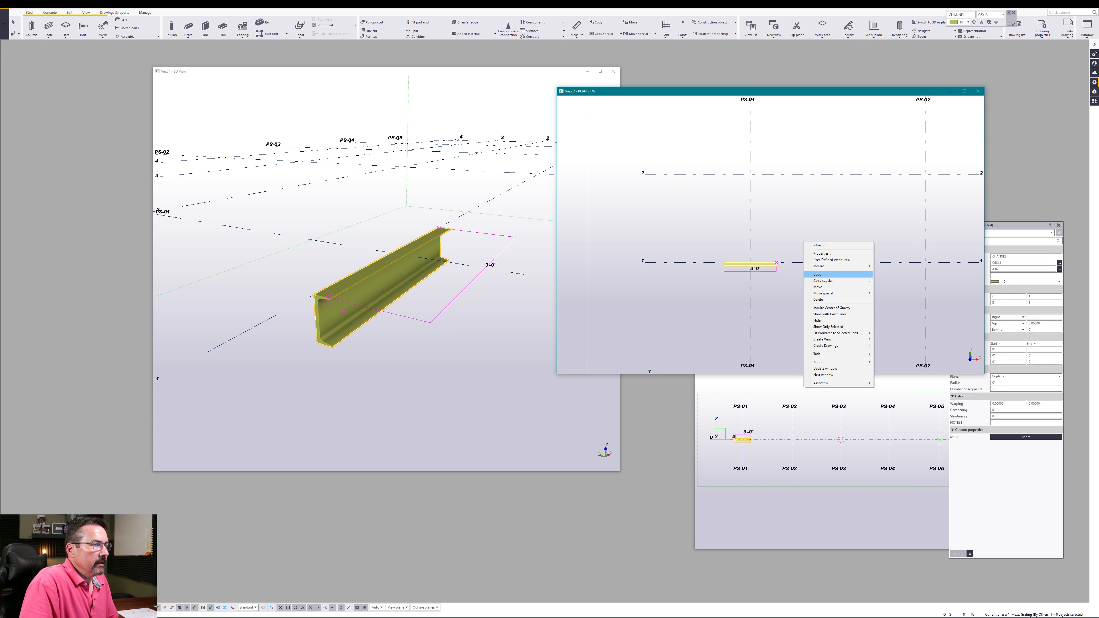
left_click(822, 276)
left_click(750, 262)
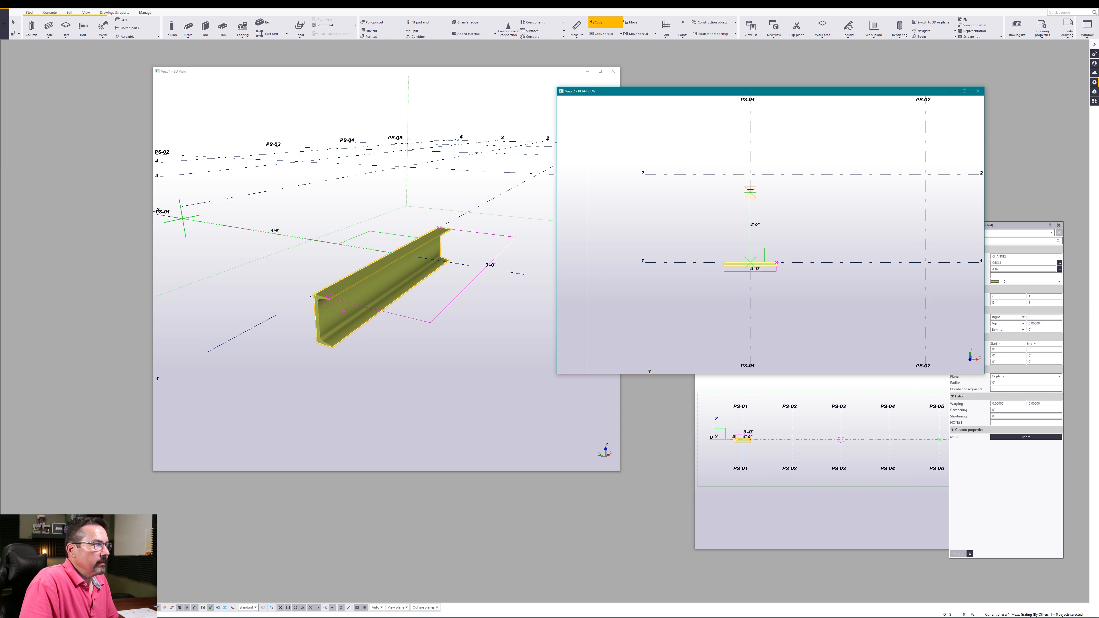
left_click(750, 174)
middle_click_drag(776, 160, 776, 258)
left_click(749, 185)
right_click(752, 196)
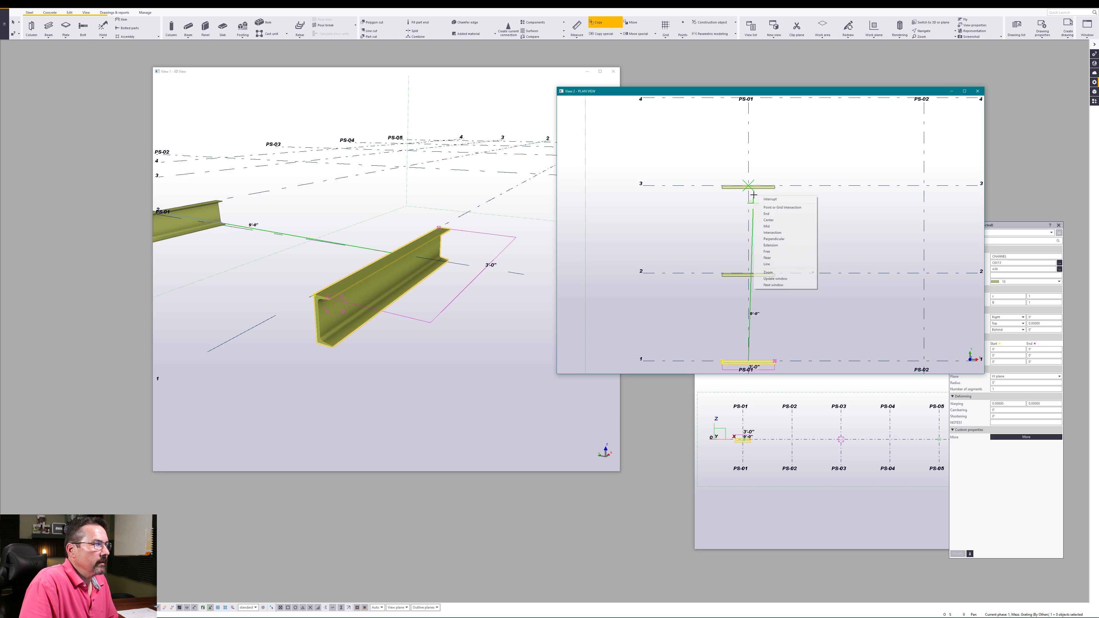
left_click(770, 200)
scroll(691, 219, "down", 4)
left_click(767, 234)
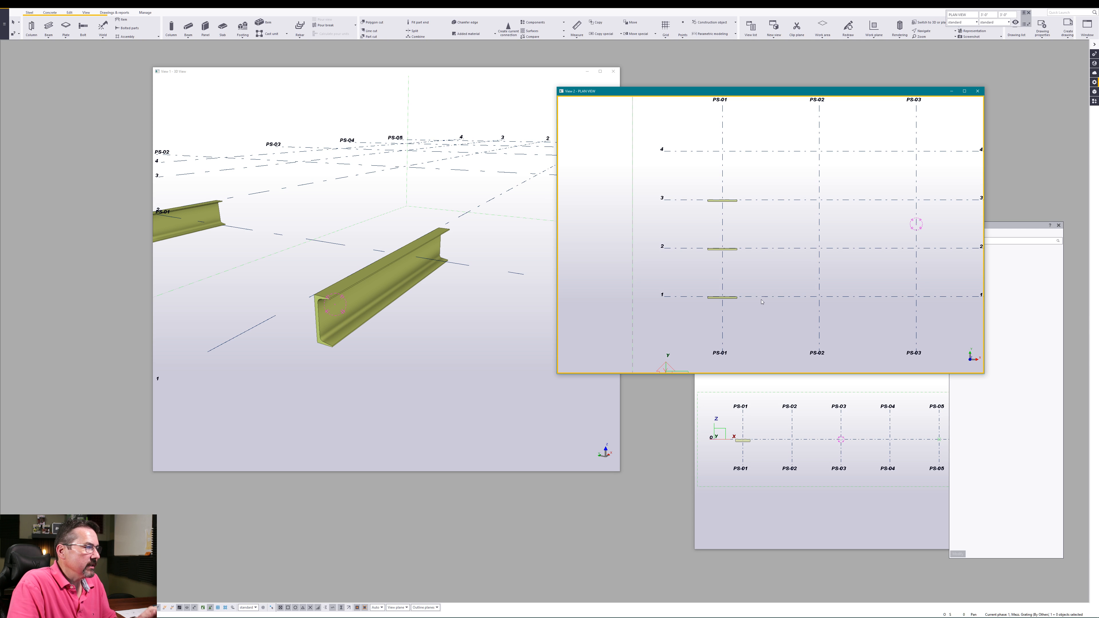
Set Notes line1 of the channel at gridline 1 and PS-01 to PS-01 in its user-defined attributes.
double_click(731, 298)
left_click(1015, 225)
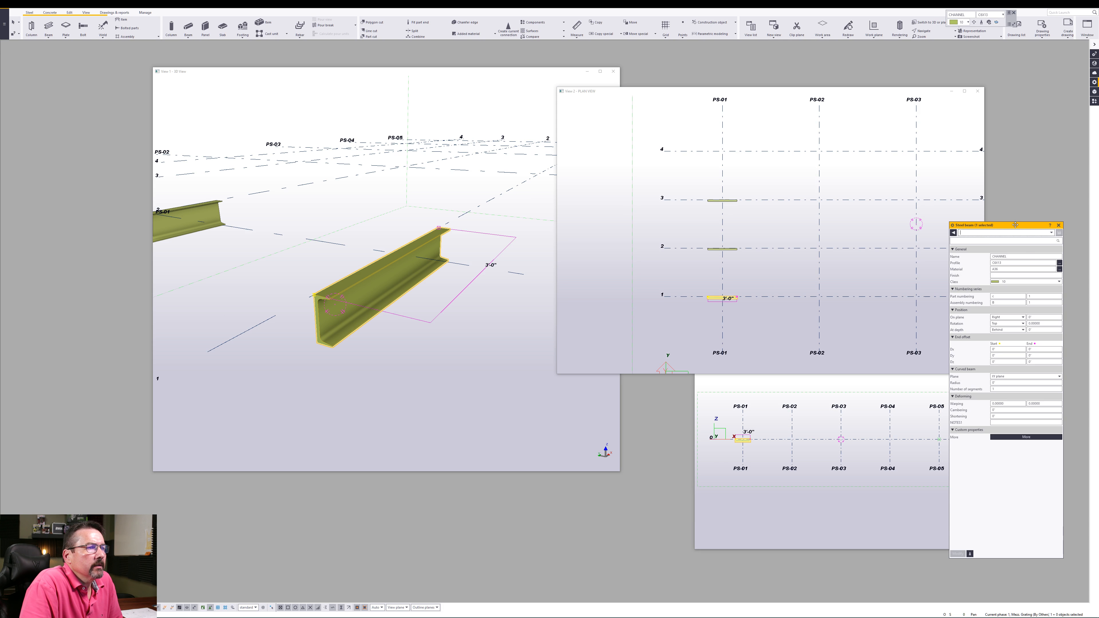
left_click(1010, 437)
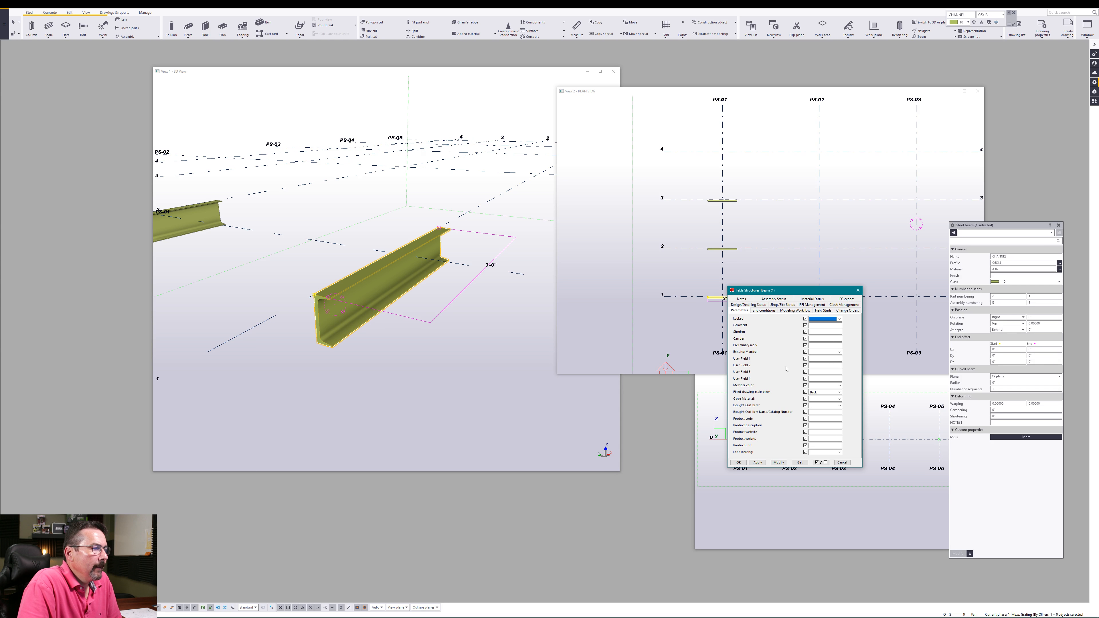
left_click(741, 298)
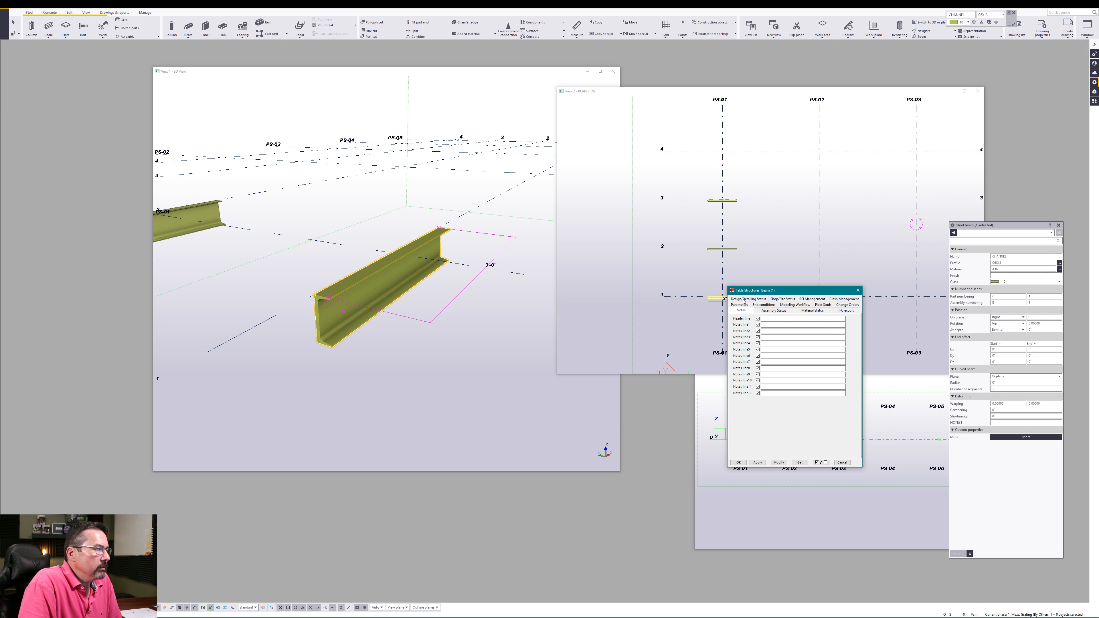
left_click(772, 325)
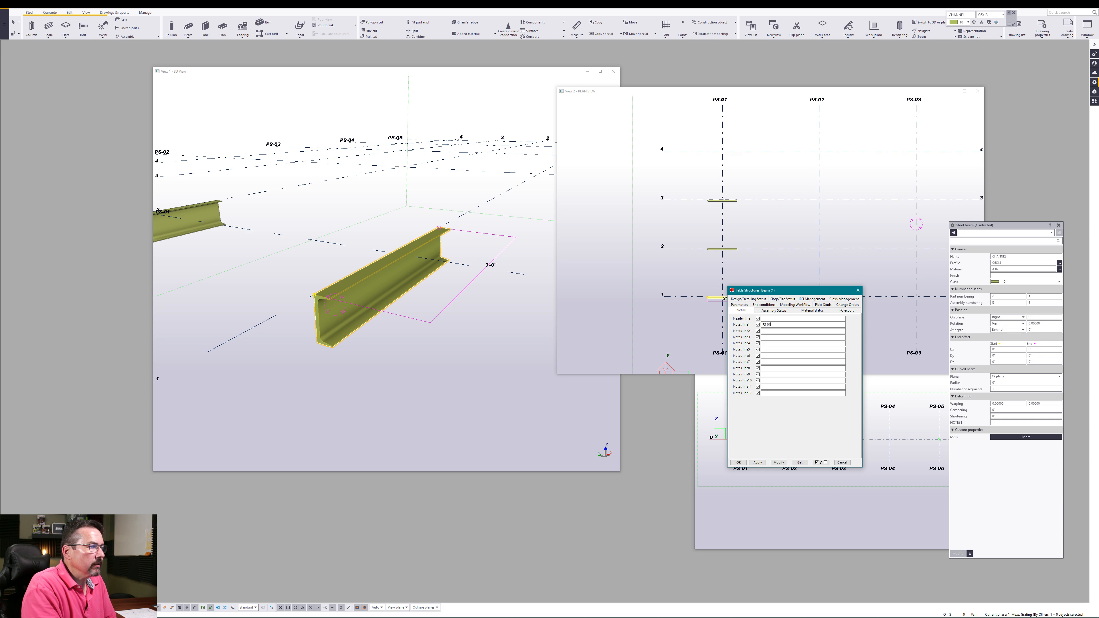
left_click(779, 462)
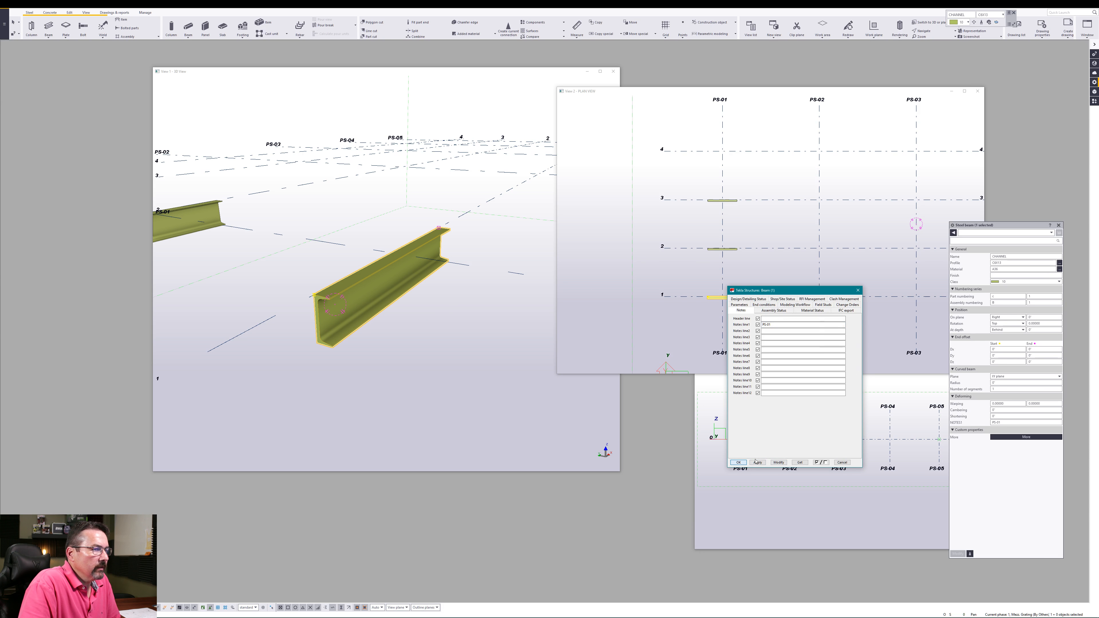
left_click(739, 462)
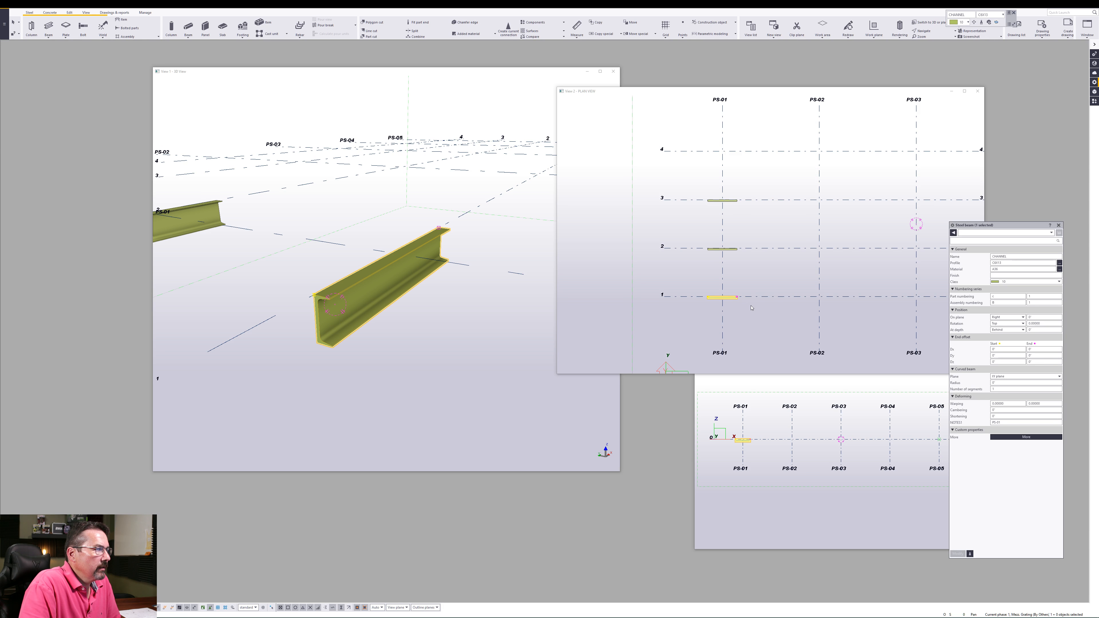
Delete the channels on gridlines 2 and 3 and replace them with copies of the annotated channel from gridline 1.
left_click_drag(704, 192, 776, 261)
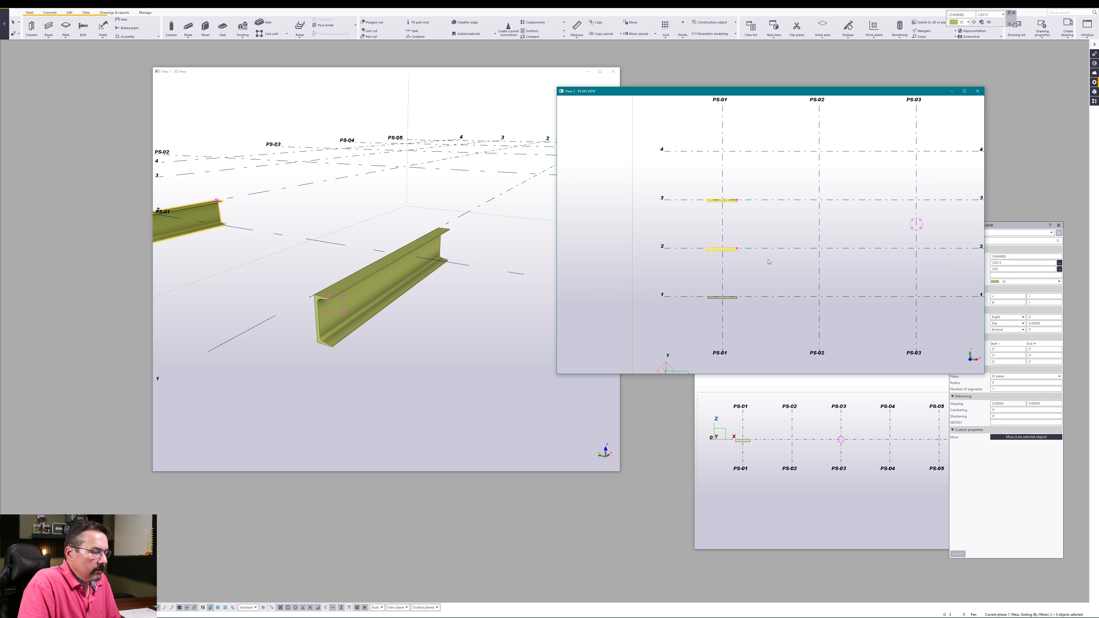
key("Delete")
right_click(712, 297)
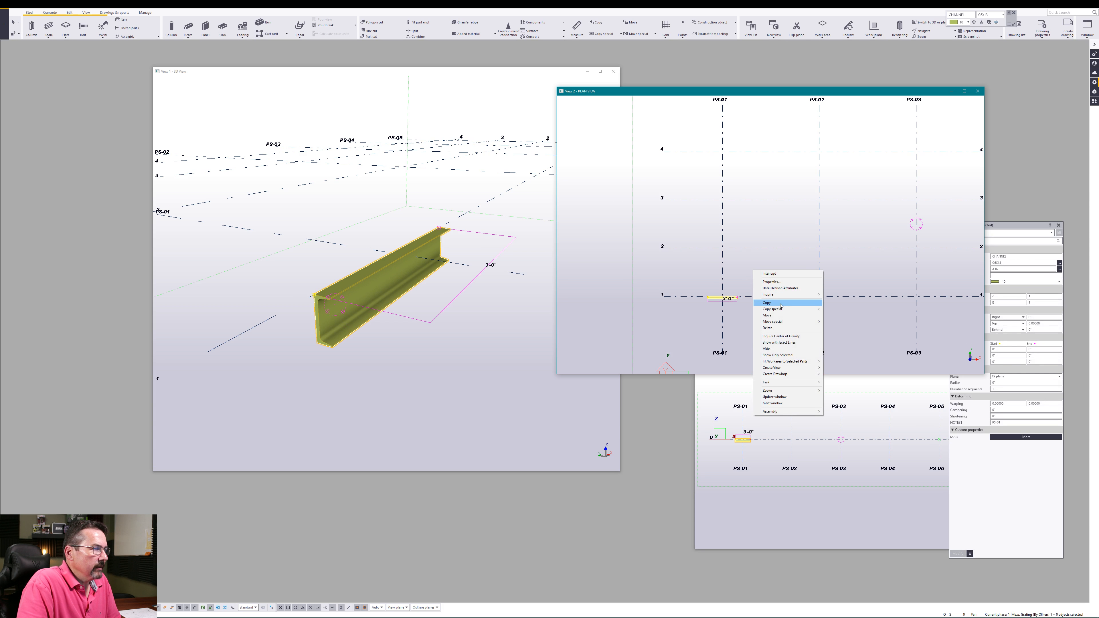
left_click(761, 303)
left_click(722, 248)
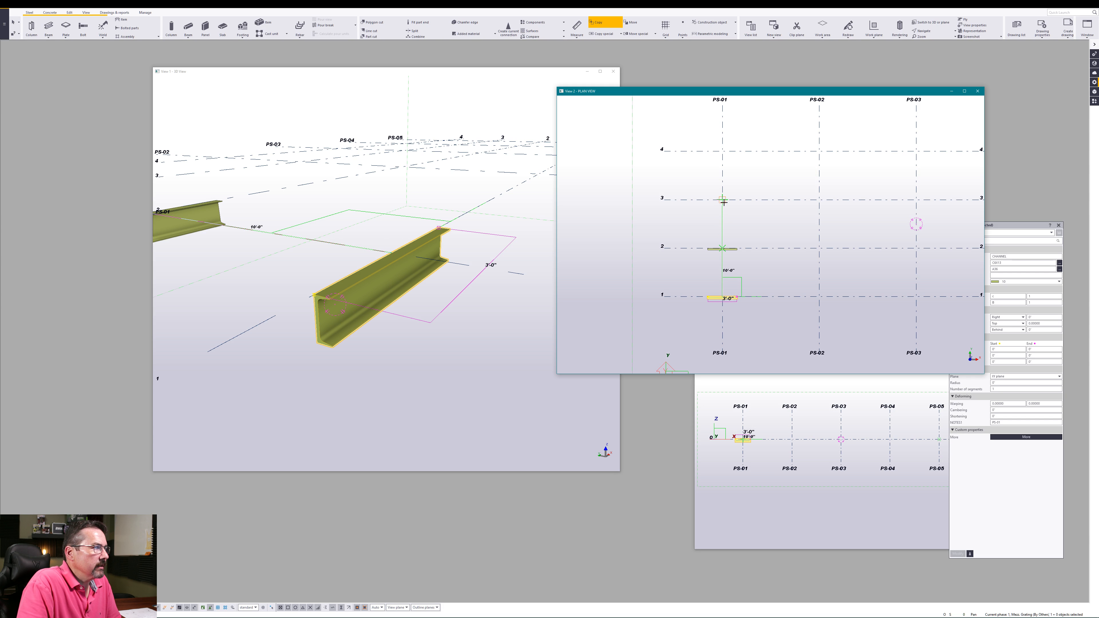
left_click(723, 200)
right_click(738, 215)
left_click(746, 216)
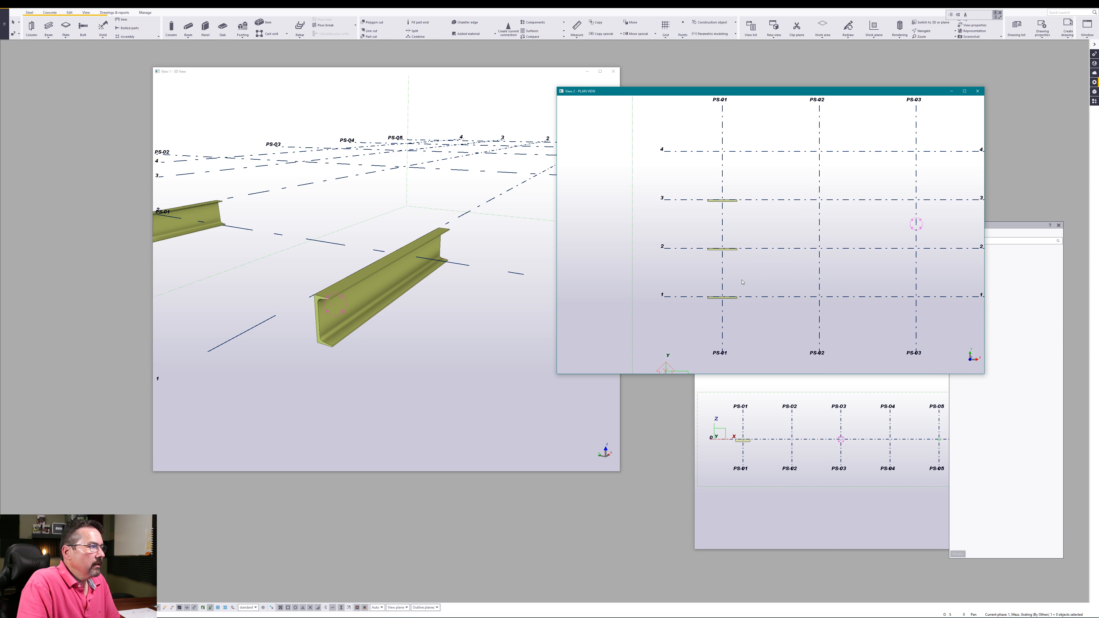
Copy the channel on gridline 1 from PS-01 to PS-02.
right_click(752, 305)
left_click(796, 305)
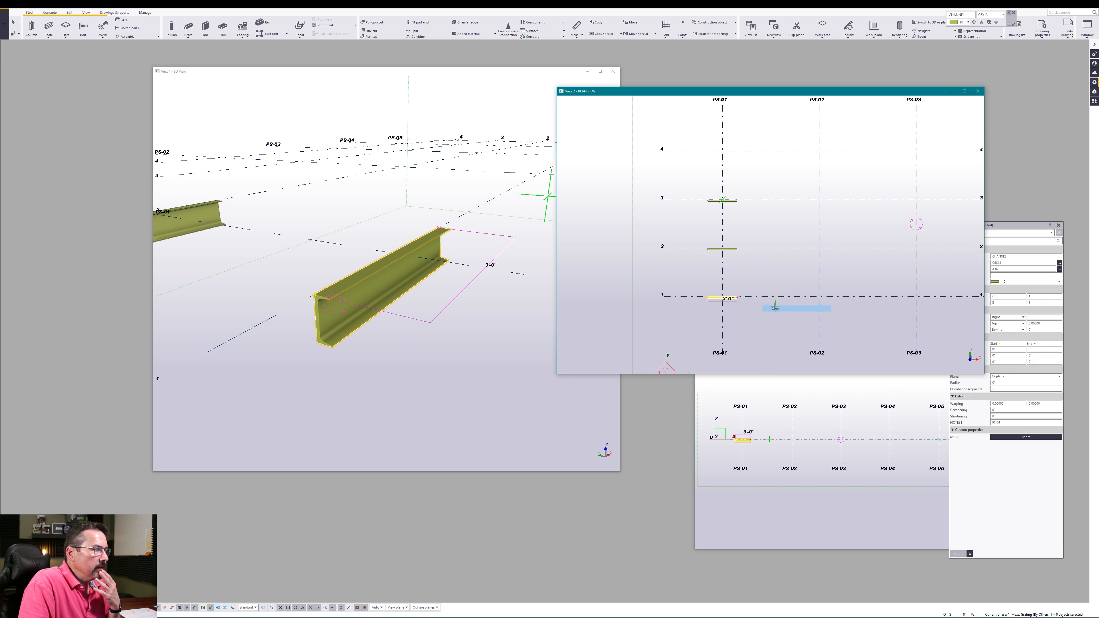
left_click(723, 297)
left_click(820, 297)
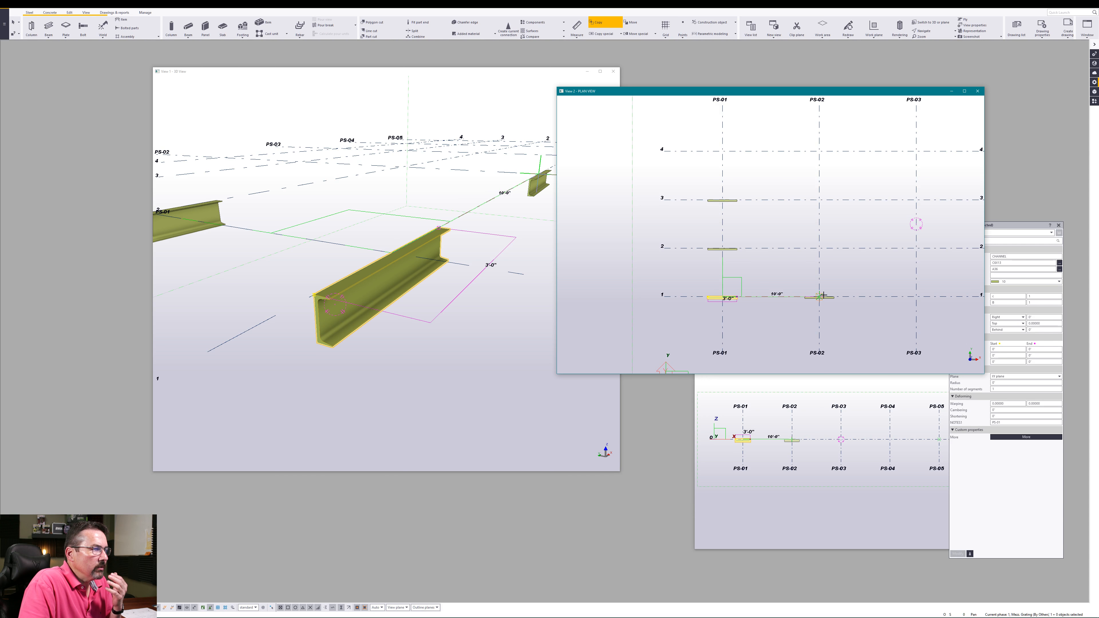
right_click(832, 285)
left_click(839, 288)
Set Notes line1 of the copied channel at gridline 1 and PS-02 to PS-02.
left_click(827, 298)
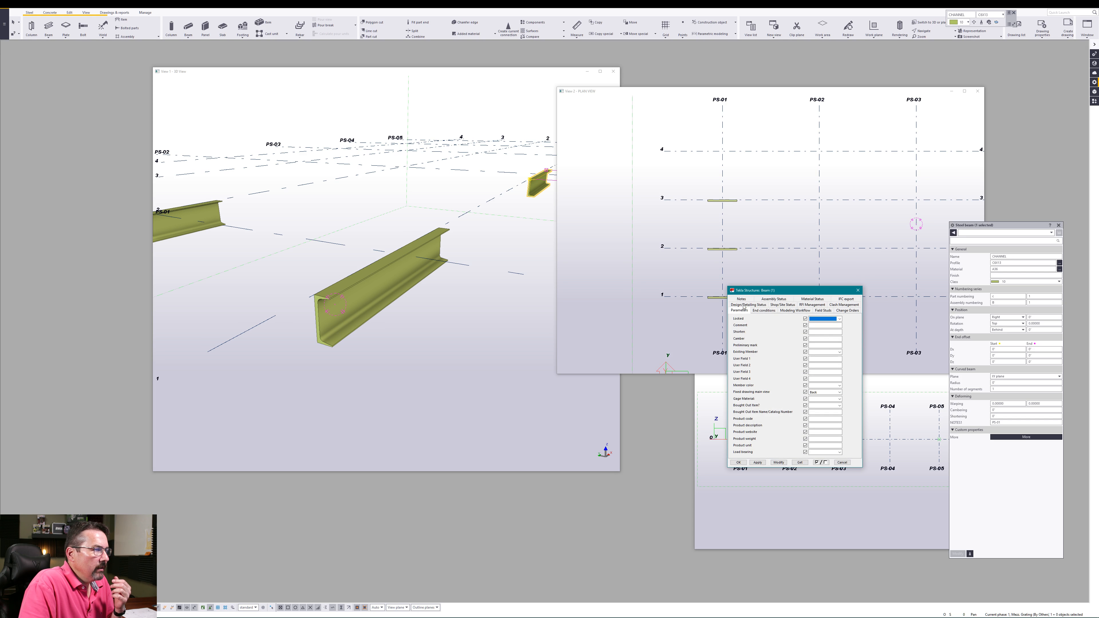
left_click(741, 299)
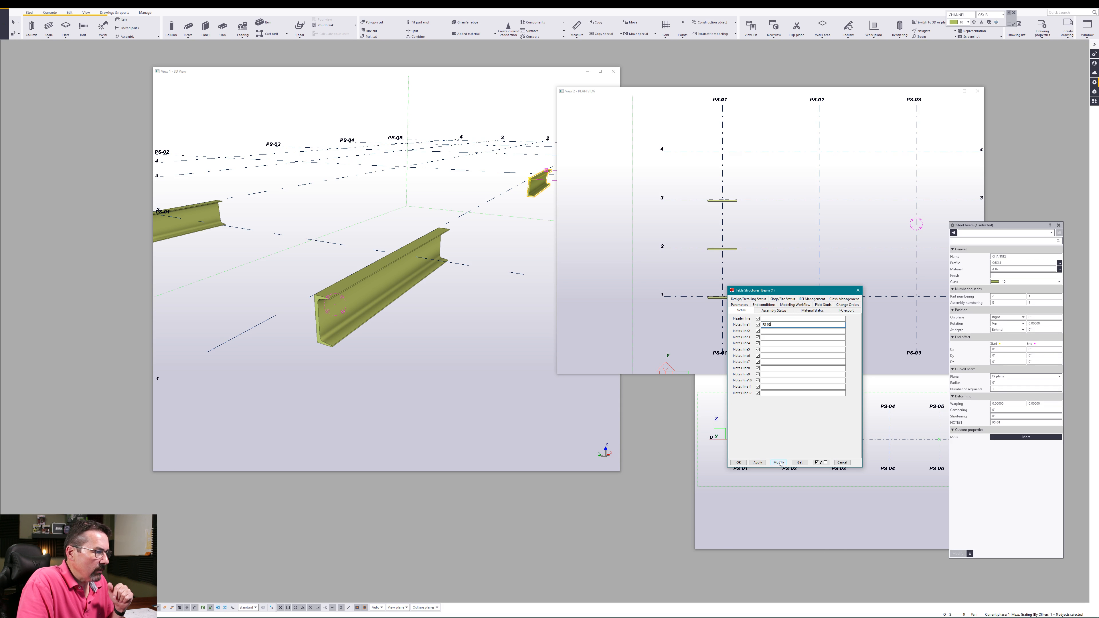
left_click(738, 462)
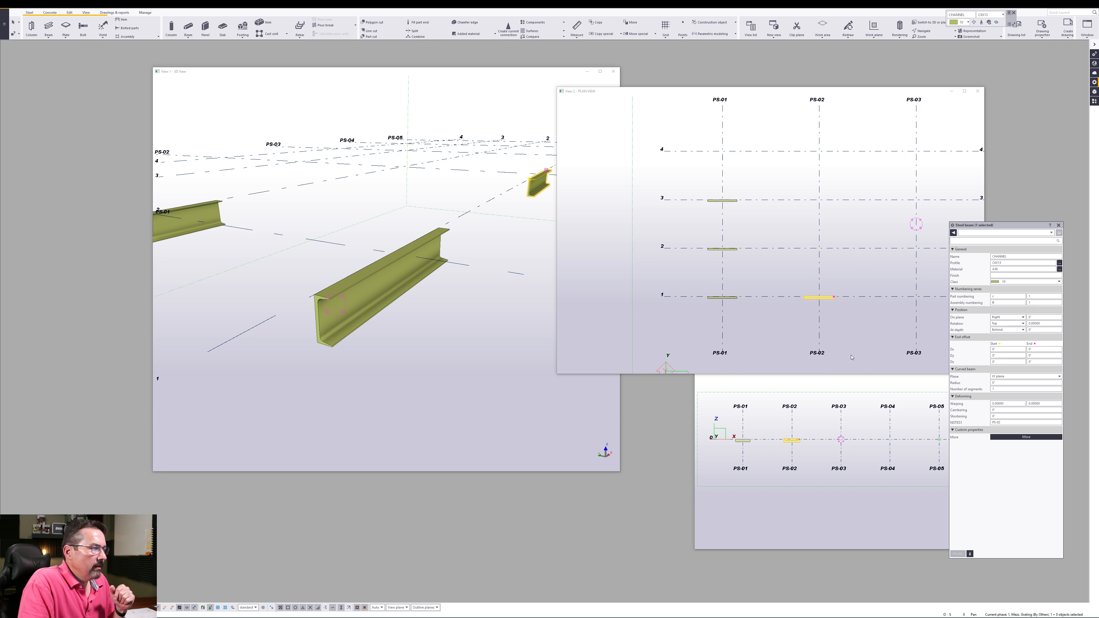
left_click(855, 318)
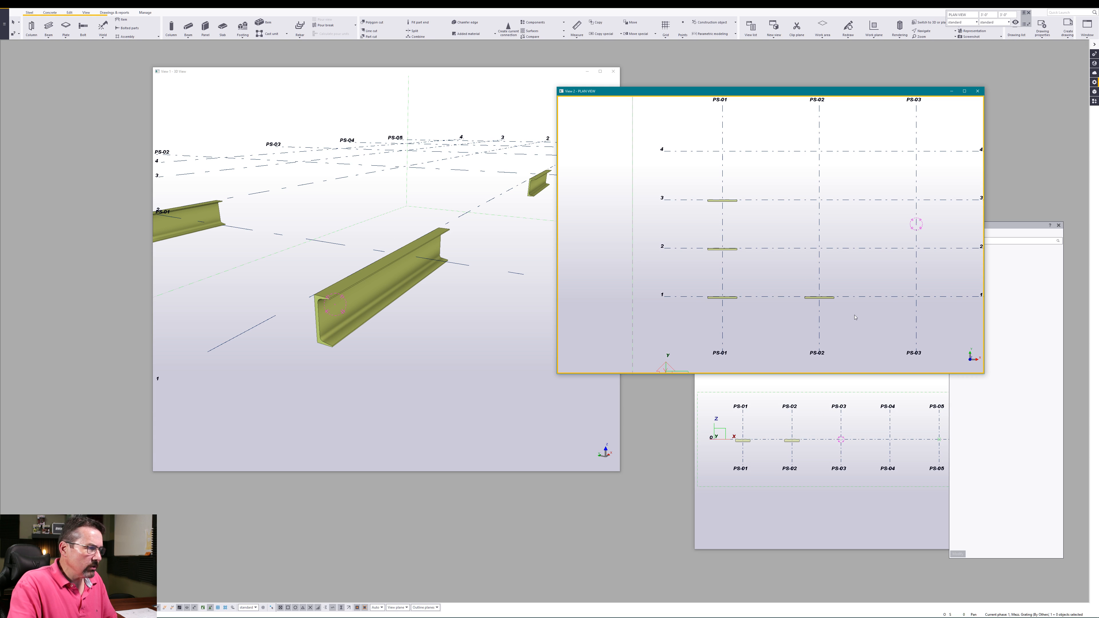
Copy the annotated PS-02 channel from gridline 1 to gridlines 2 and 3 along PS-02.
left_click(824, 299)
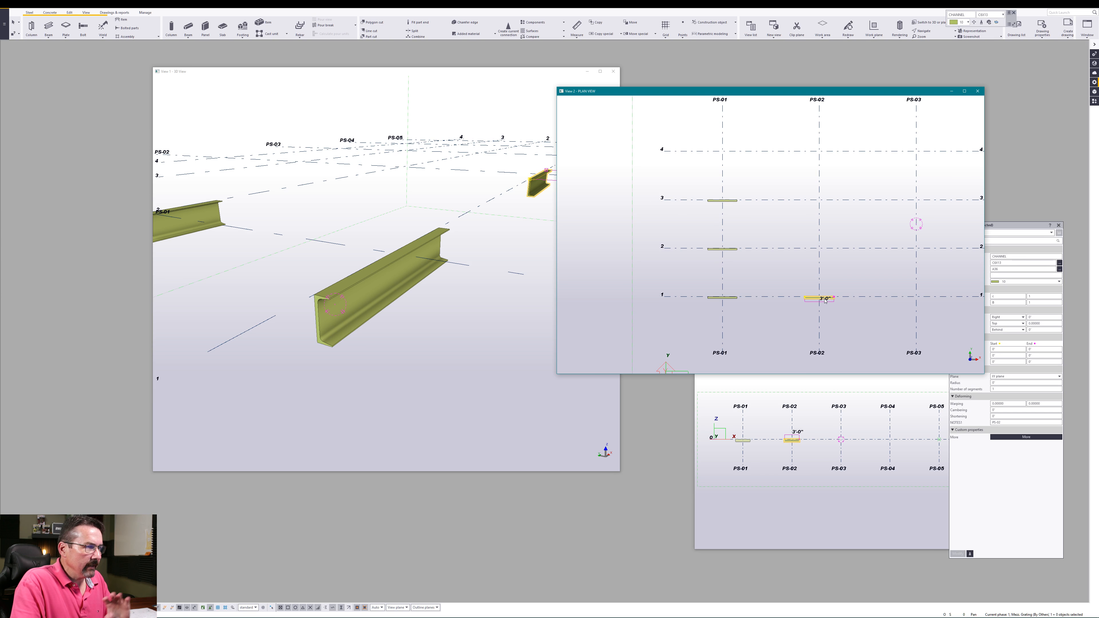
right_click(856, 312)
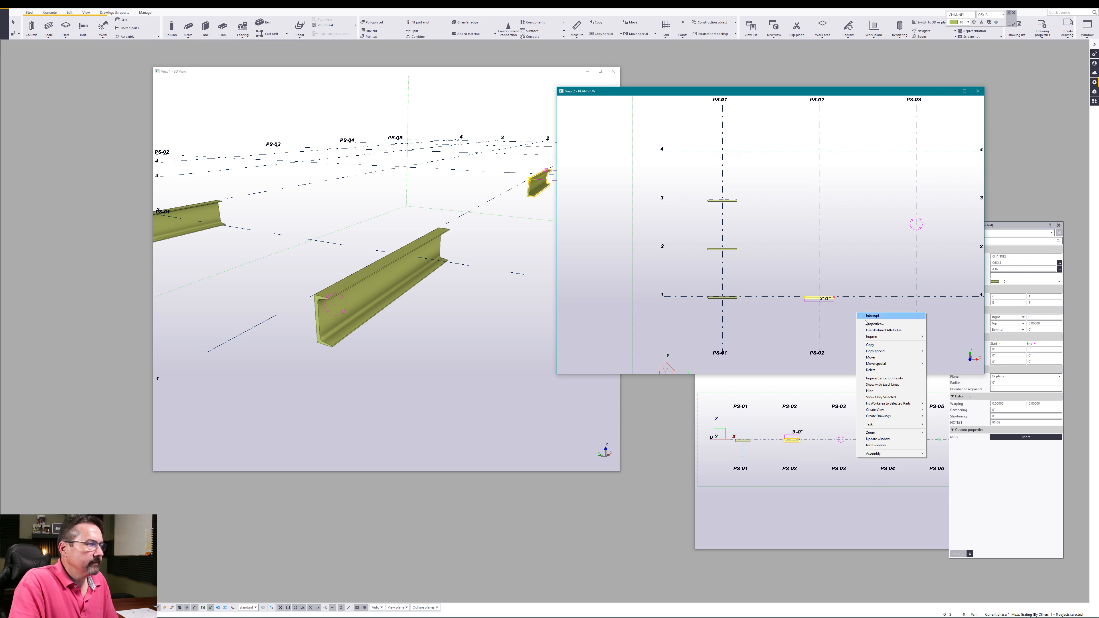
left_click(882, 346)
left_click(819, 297)
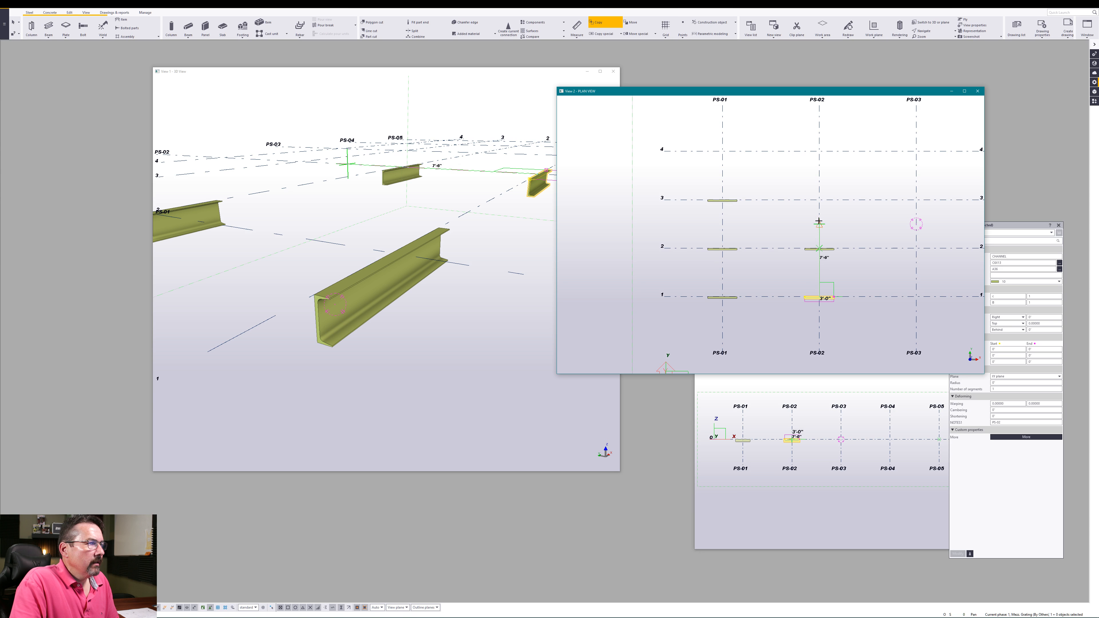
left_click(819, 200)
right_click(823, 206)
left_click(837, 210)
middle_click_drag(870, 270, 814, 270)
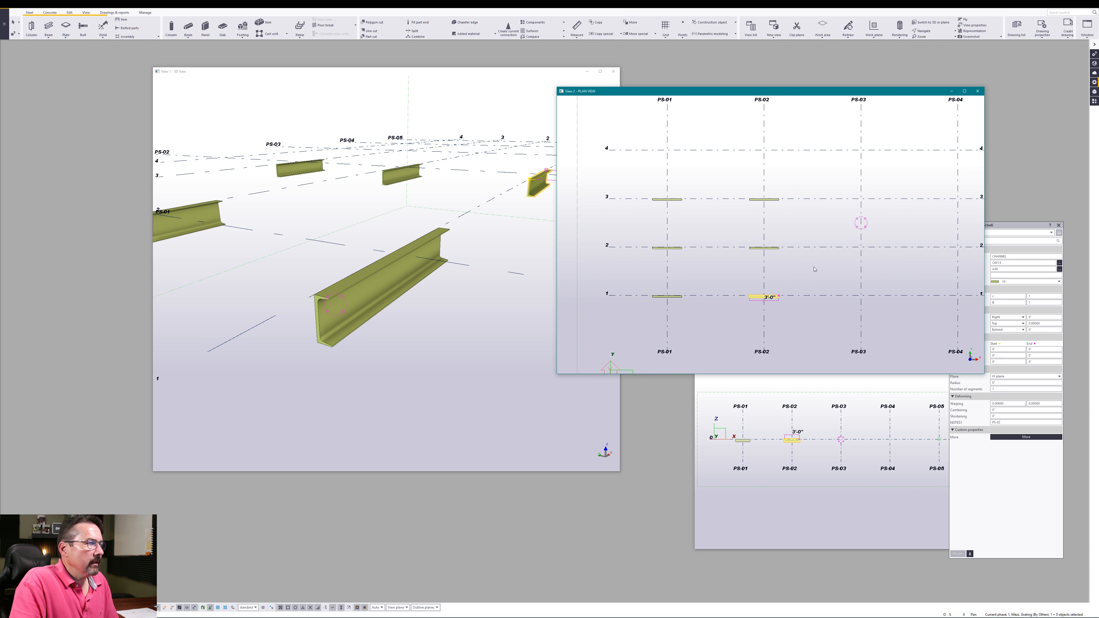
left_click(824, 284)
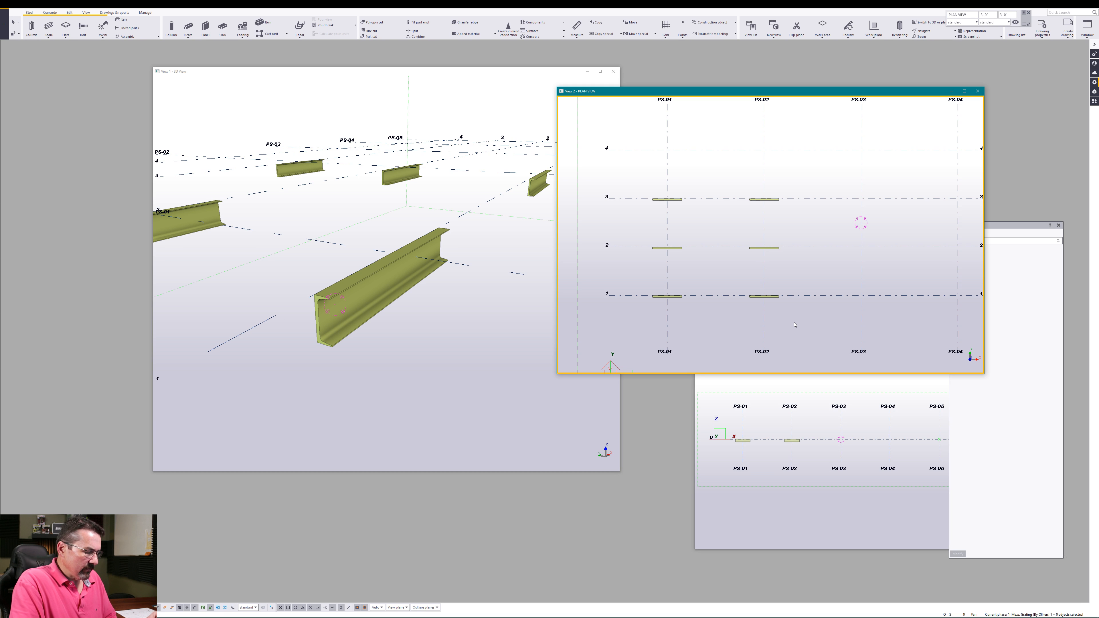
Start a new steel beam and load the Beam property preset for it.
left_click_drag(832, 313, 742, 319)
scroll(742, 317, "down", 1)
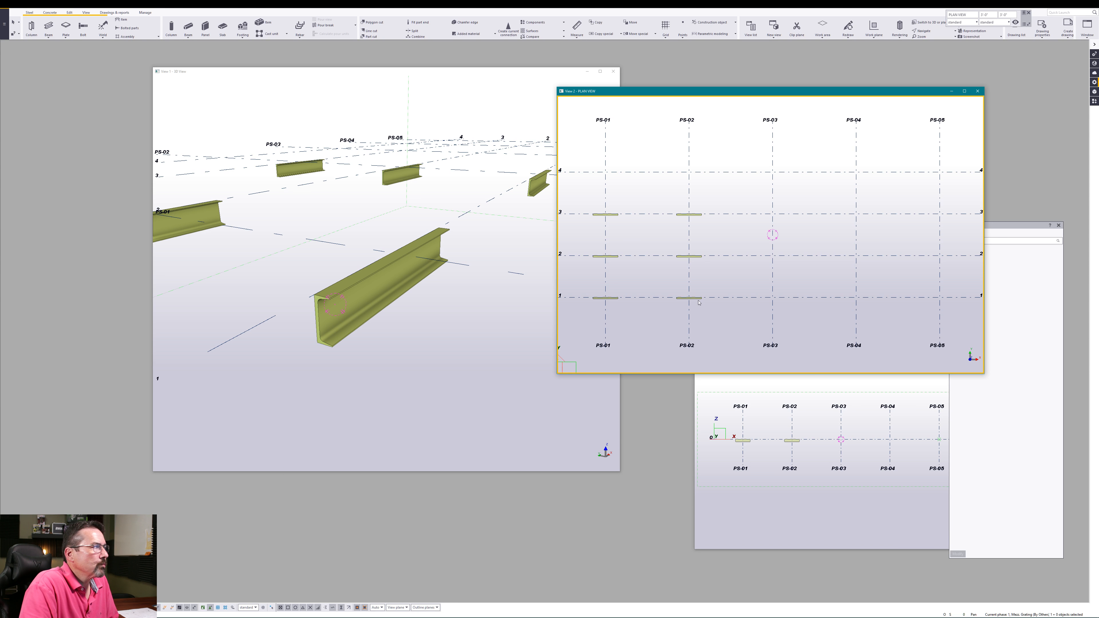
left_click(48, 26)
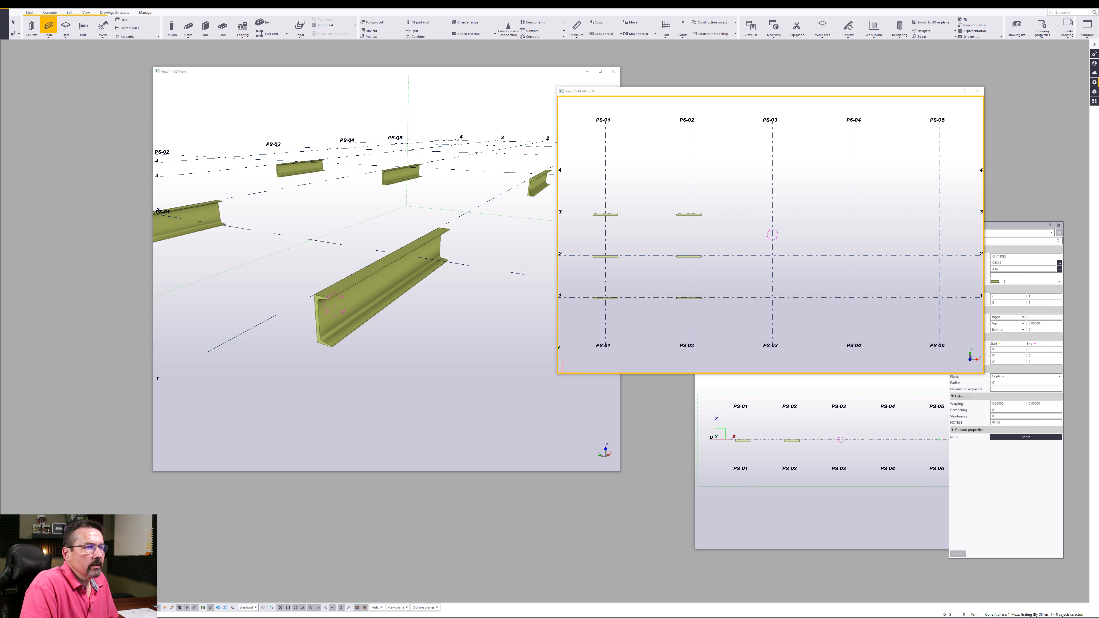
left_click(992, 234)
left_click(991, 234)
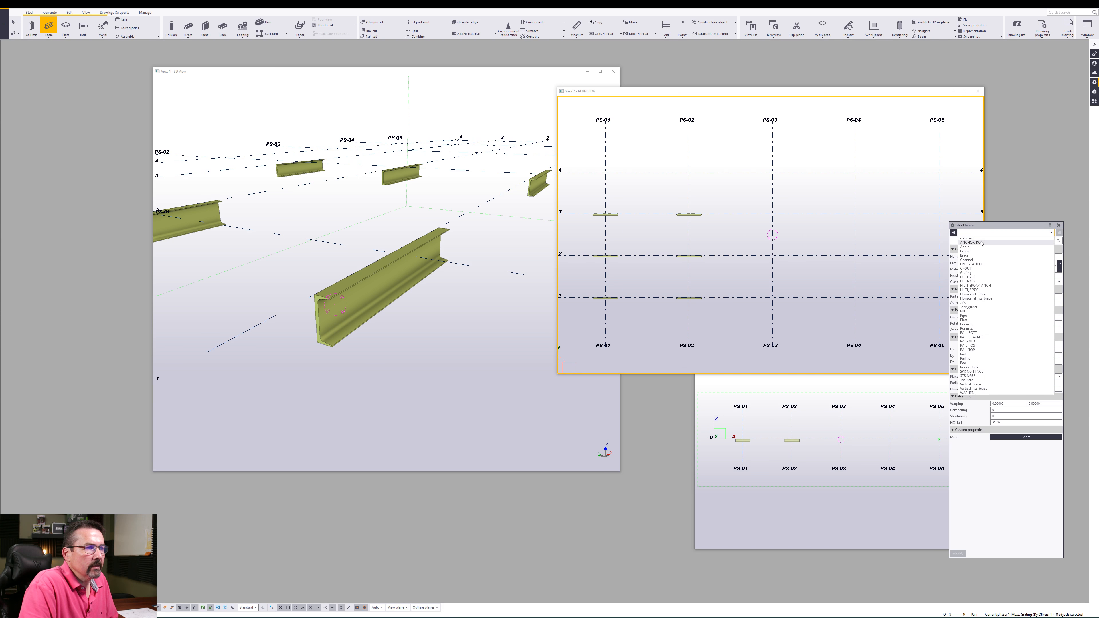
left_click(969, 251)
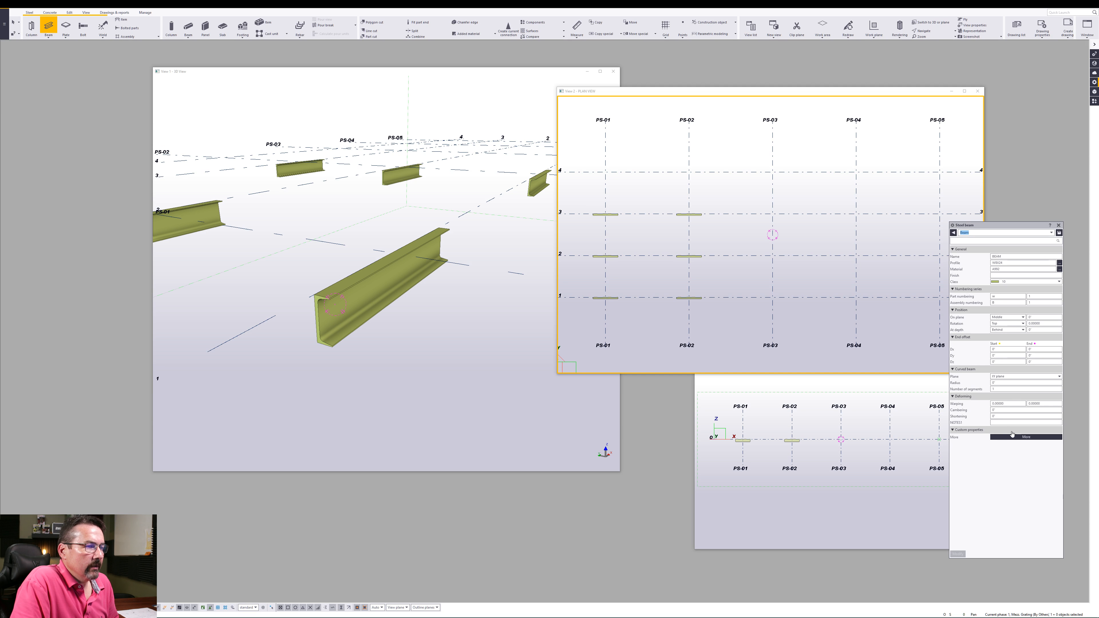
Set Notes line1 in the new beam's user-defined attributes to PS-03.
left_click(1026, 436)
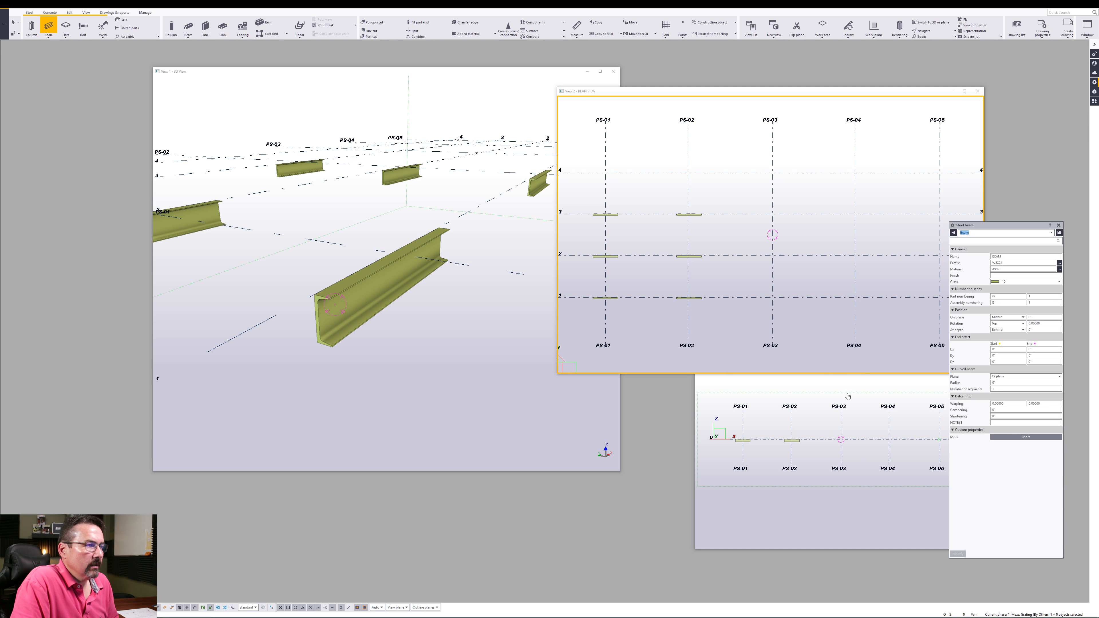
left_click(741, 299)
left_click(775, 324)
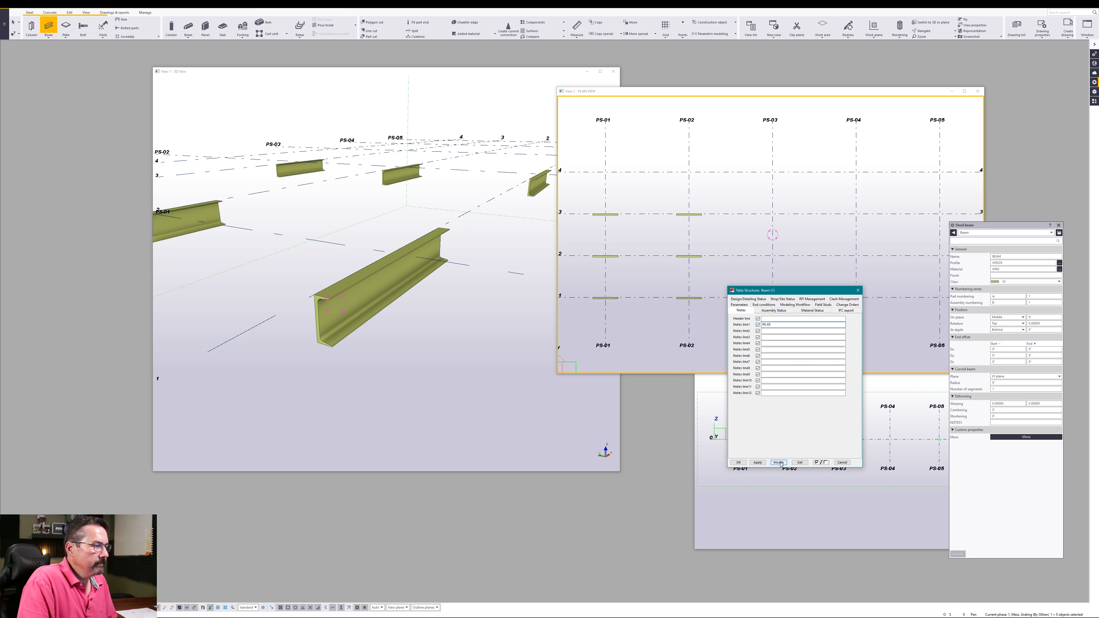
left_click(779, 462)
left_click(738, 462)
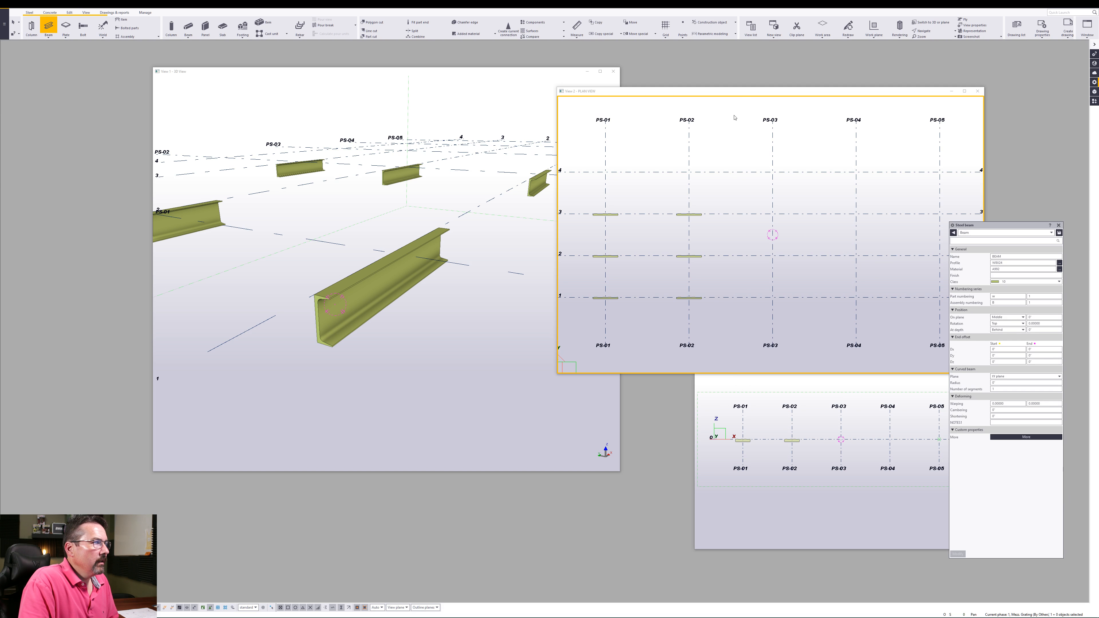
Model a 2'-0" beam along gridline 1, centred on its intersection with PS-03.
scroll(779, 279, "up", 5)
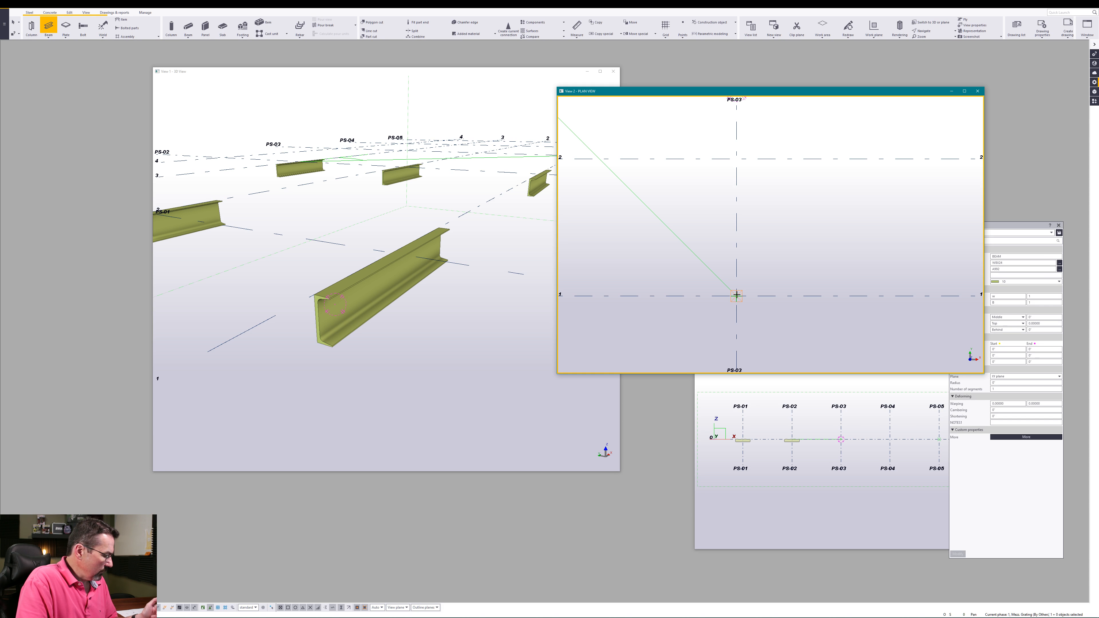
left_click(736, 296)
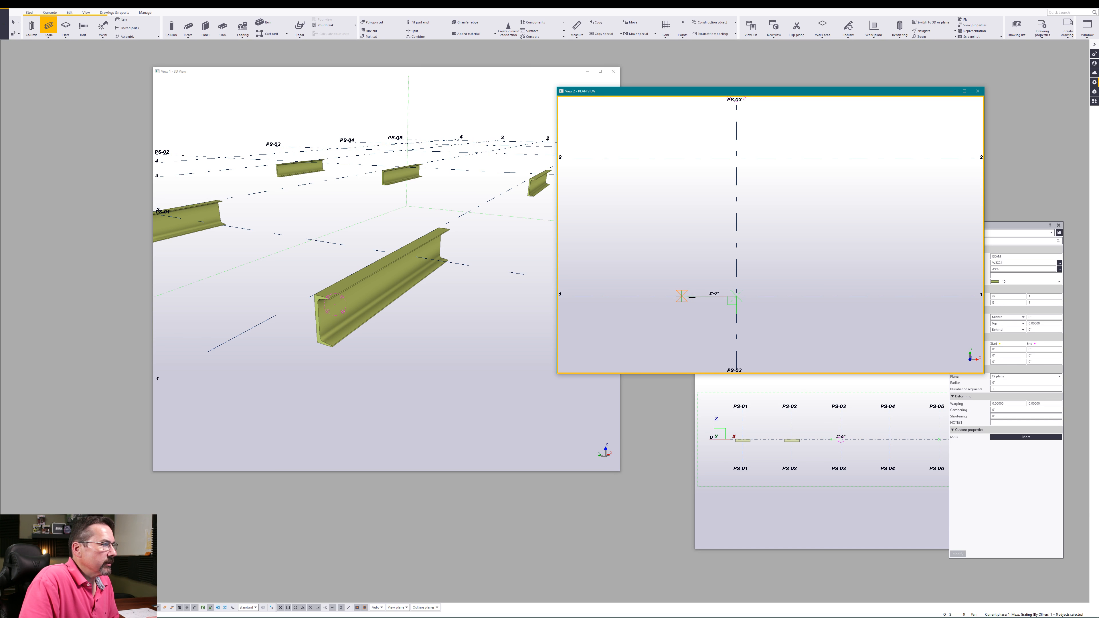
left_click(709, 297)
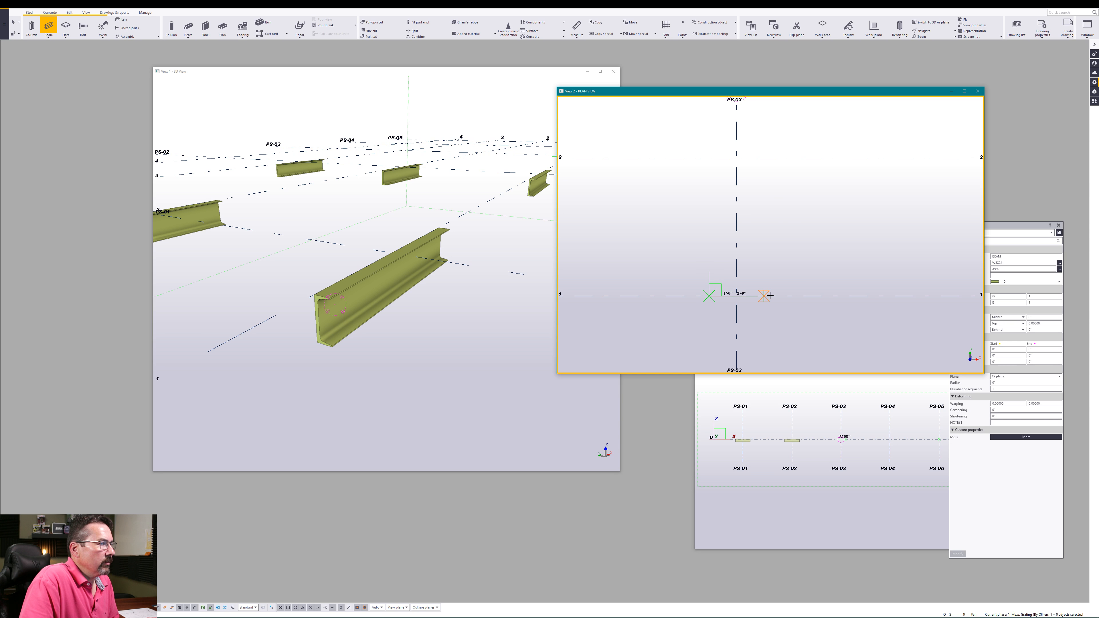
left_click(768, 296)
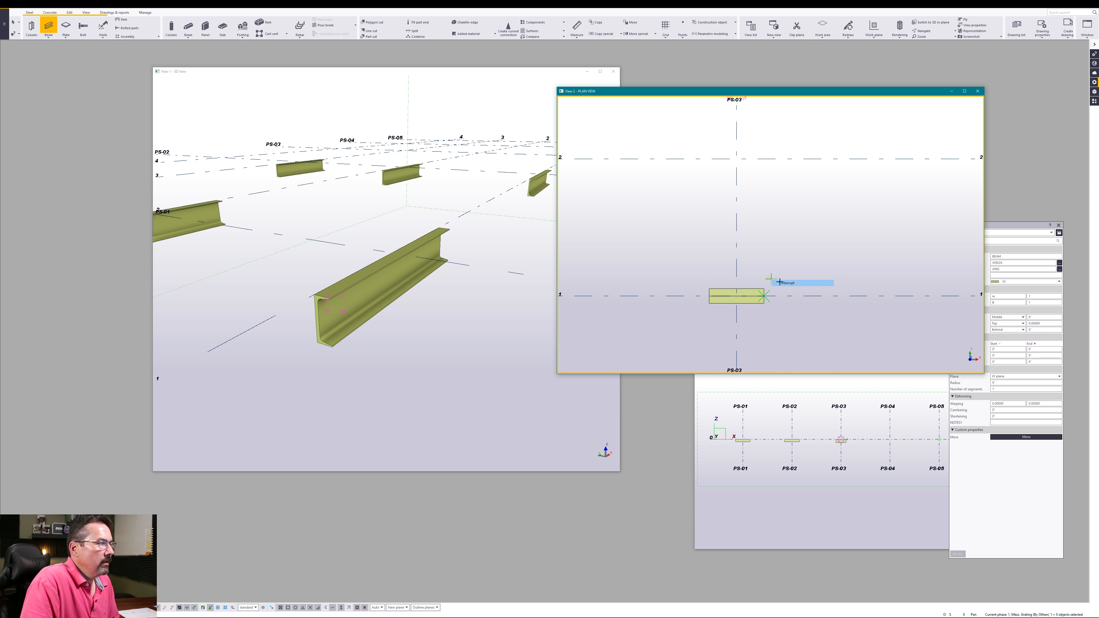
key("Escape")
Examine the new beam at PS-03 and gridline 1 in the 3D and plan views.
scroll(750, 310, "up", 3)
left_click(533, 205)
scroll(533, 205, "up", 2)
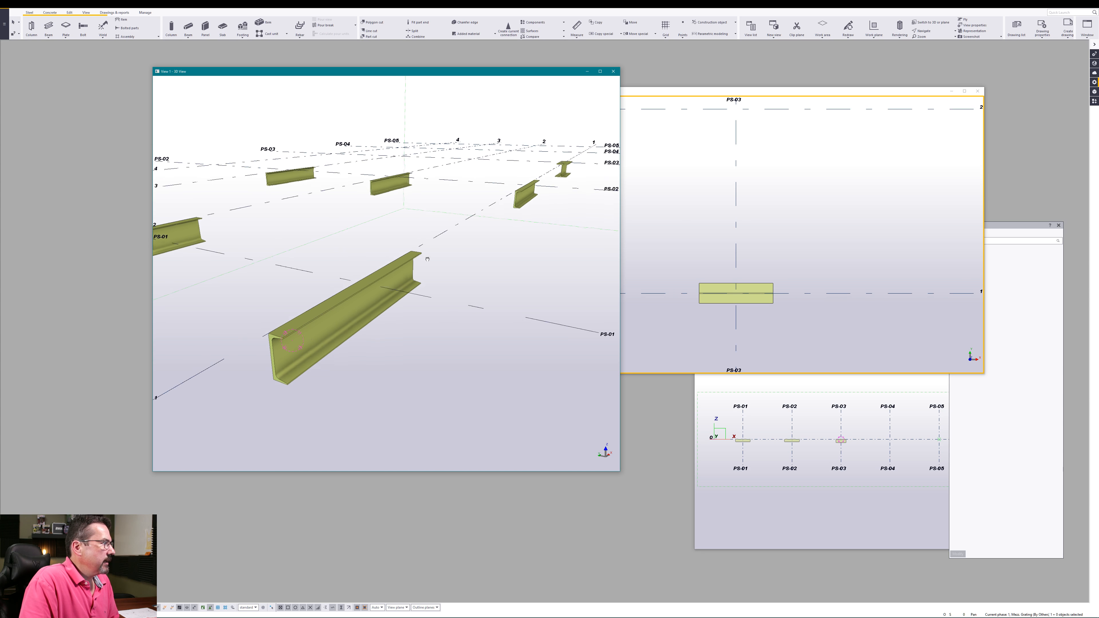
middle_click_drag(533, 204, 296, 303)
scroll(359, 311, "up", 5)
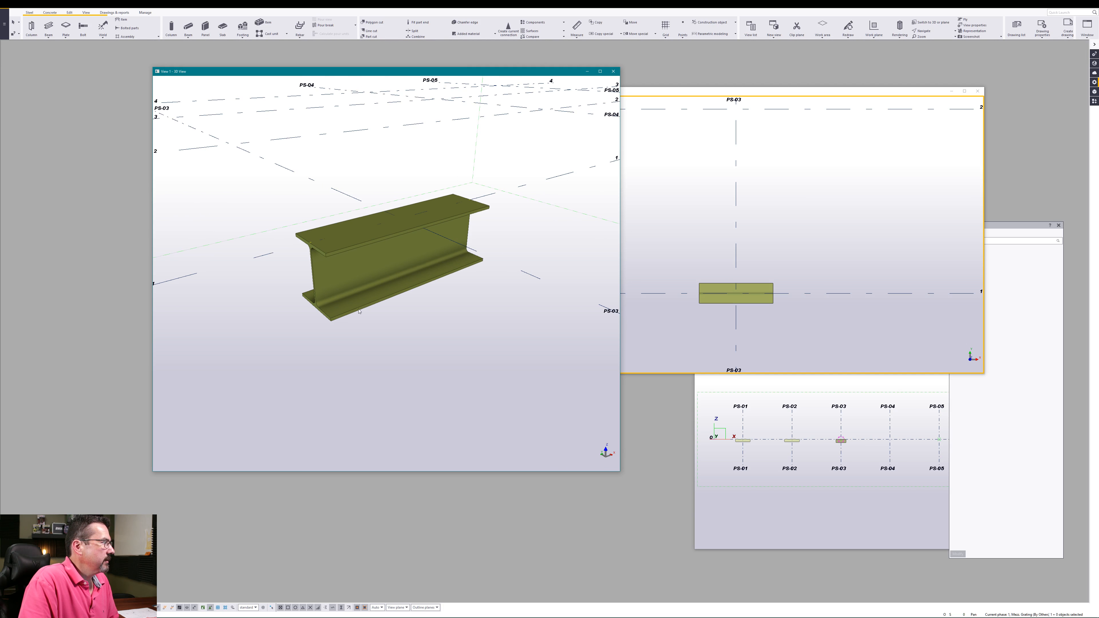
mouse_move(375, 271)
middle_mouse_down("ctrl")
mouse_move(385, 255)
mouse_move(399, 287)
middle_mouse_up("ctrl")
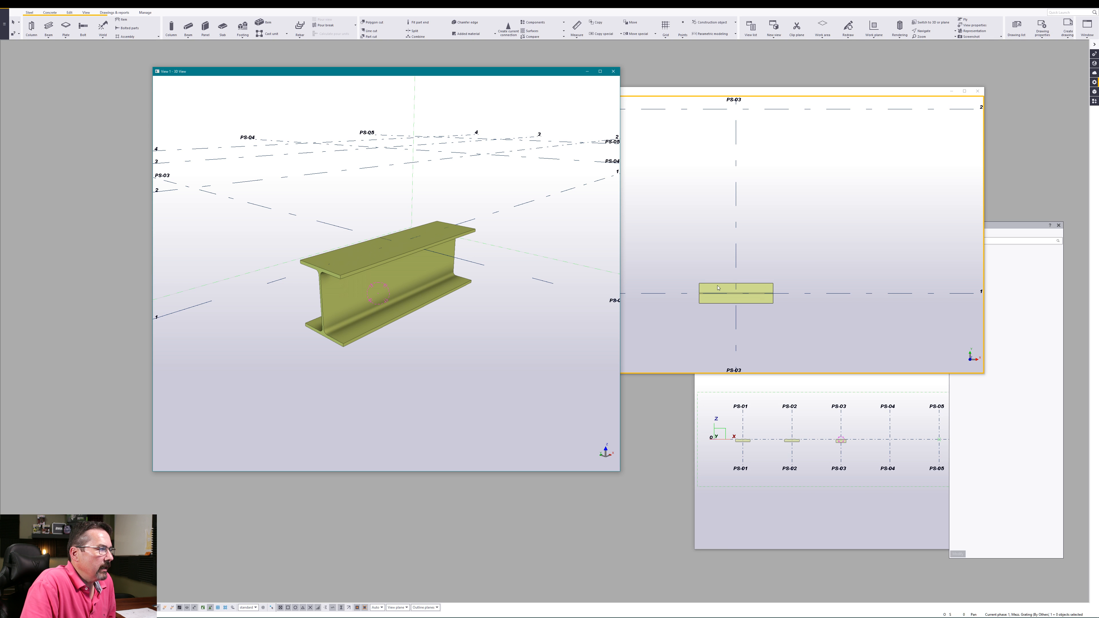
scroll(717, 288, "up", 3)
middle_click_drag(717, 288, 759, 250)
scroll(765, 240, "up", 4)
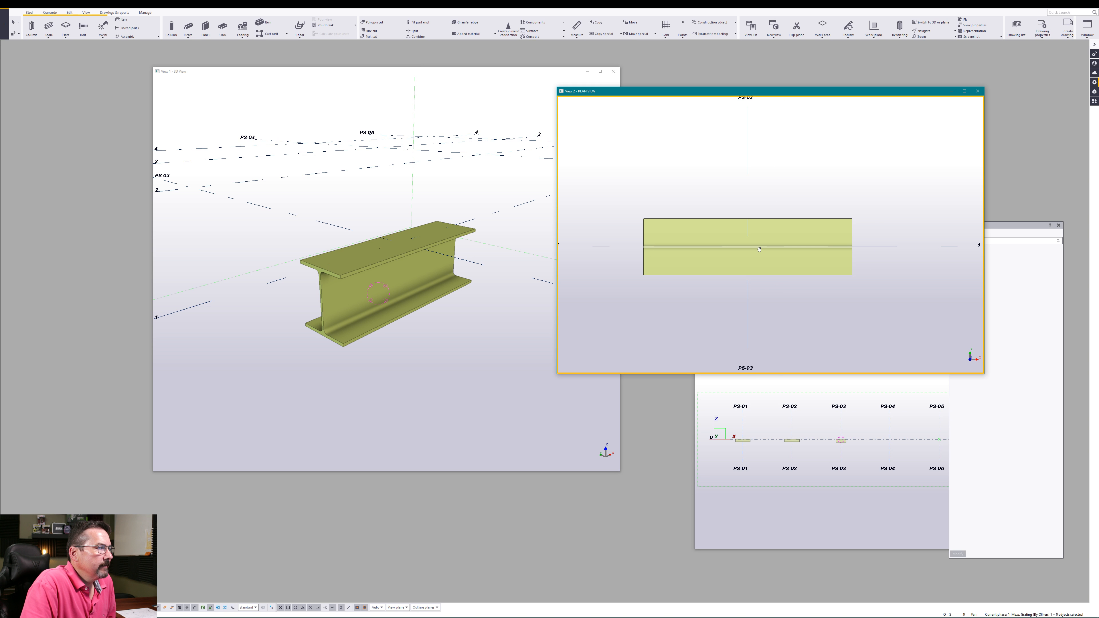
scroll(762, 260, "up", 1)
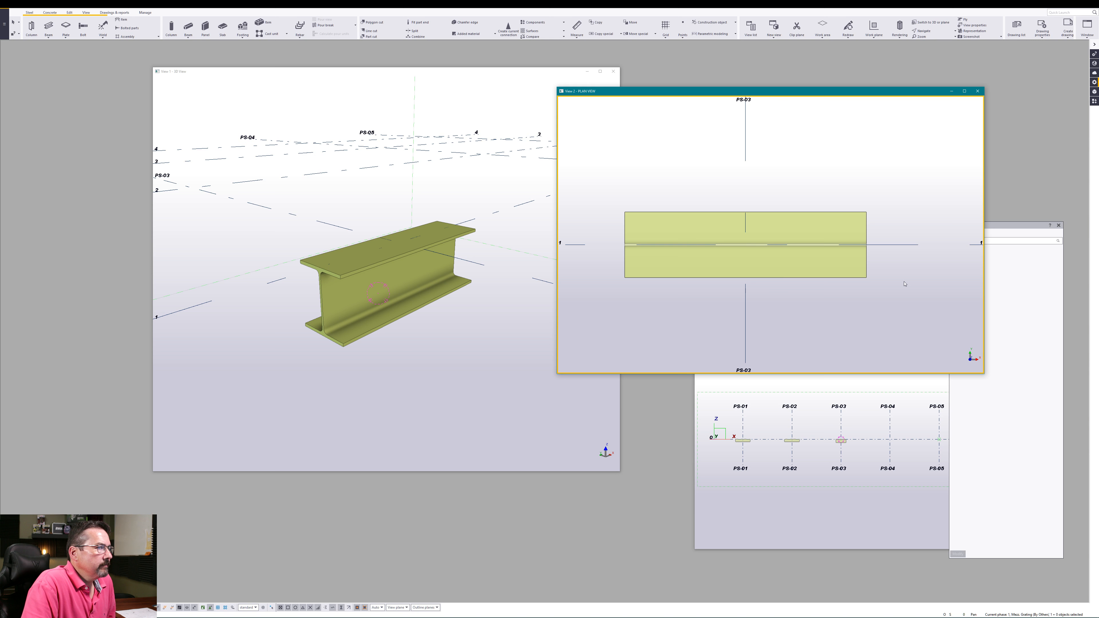
Start a bolt group, load the Hole preset and set its bolt size to 5/8".
left_click(78, 31)
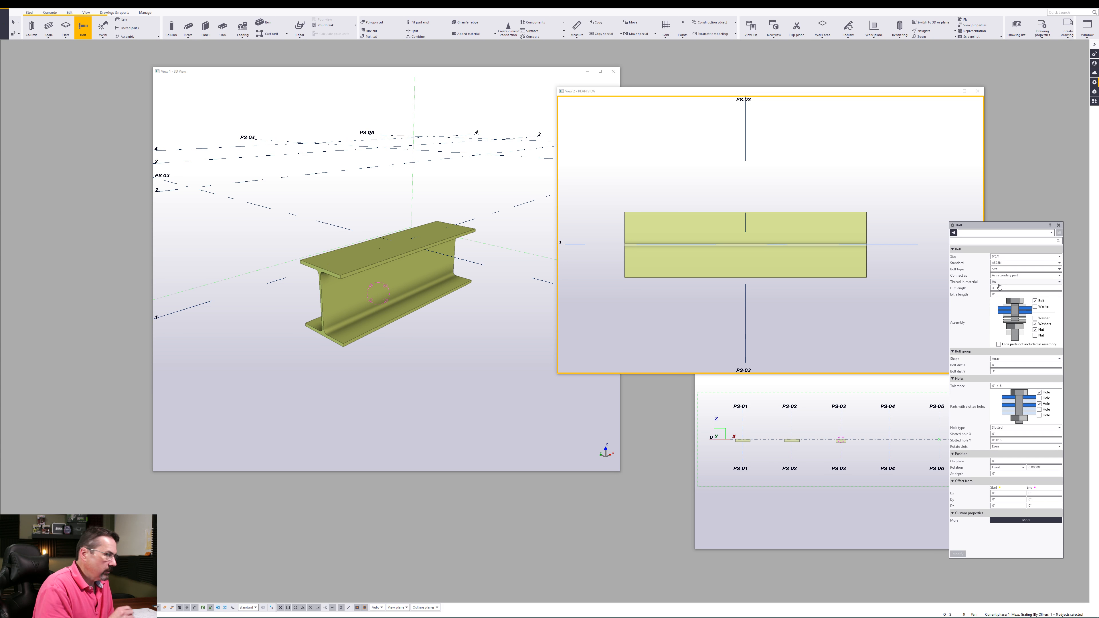
left_click(1004, 257)
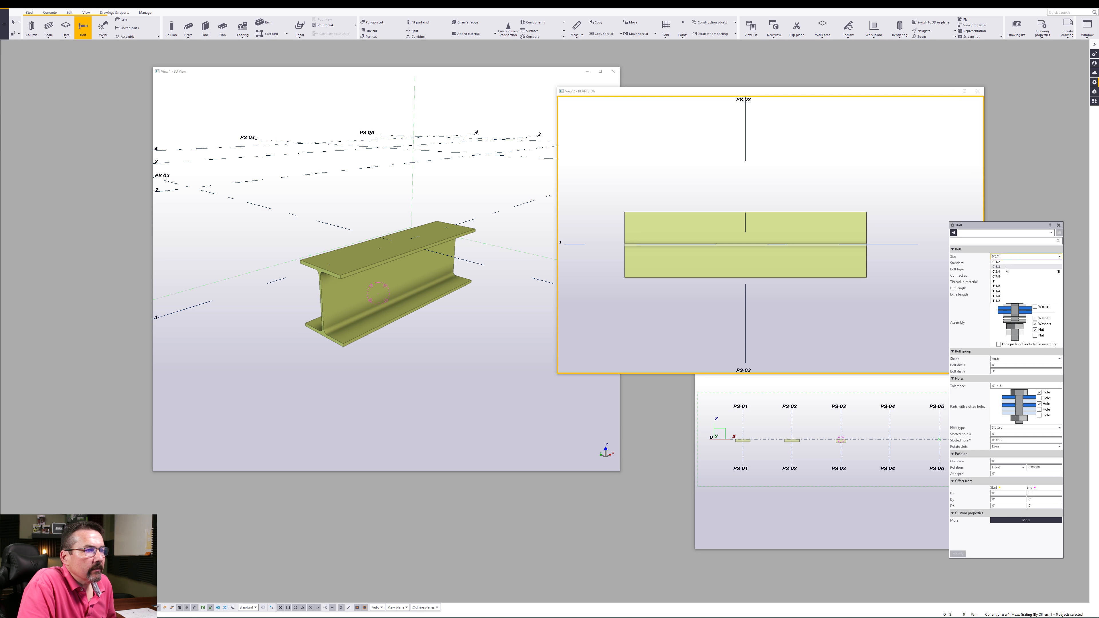
left_click(1006, 267)
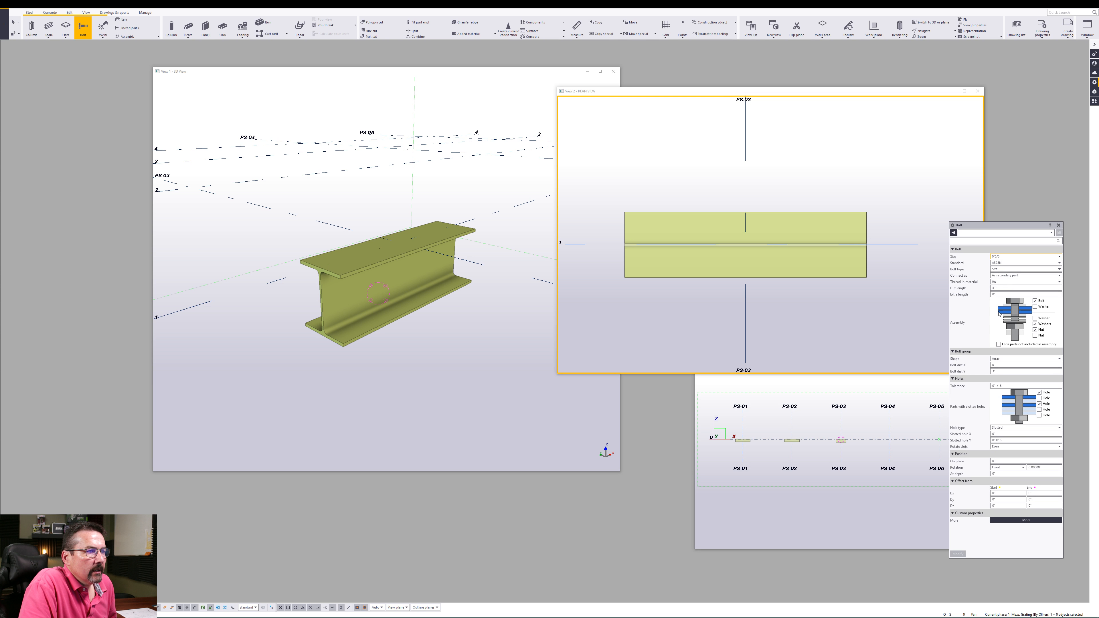
left_click(1036, 330)
left_click(973, 234)
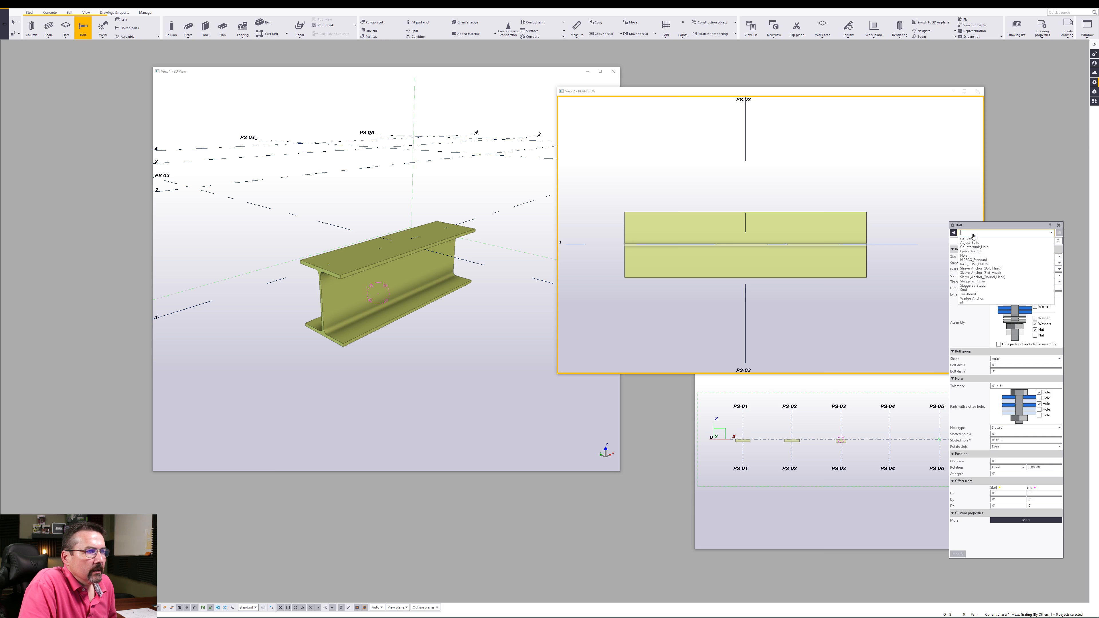
left_click(971, 256)
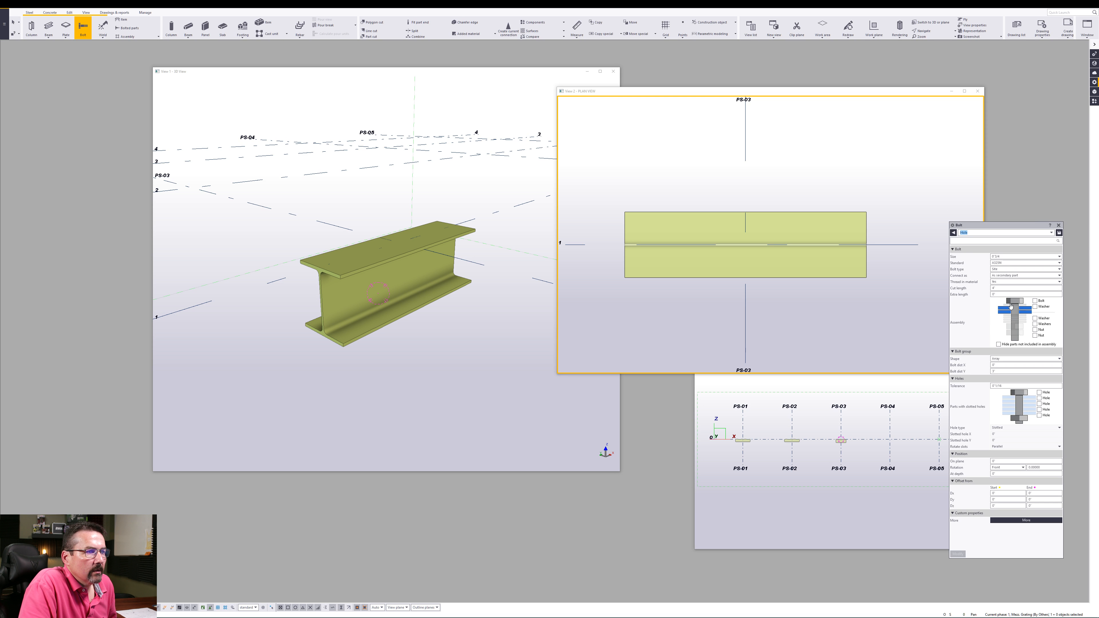
left_click(1003, 256)
left_click(1013, 265)
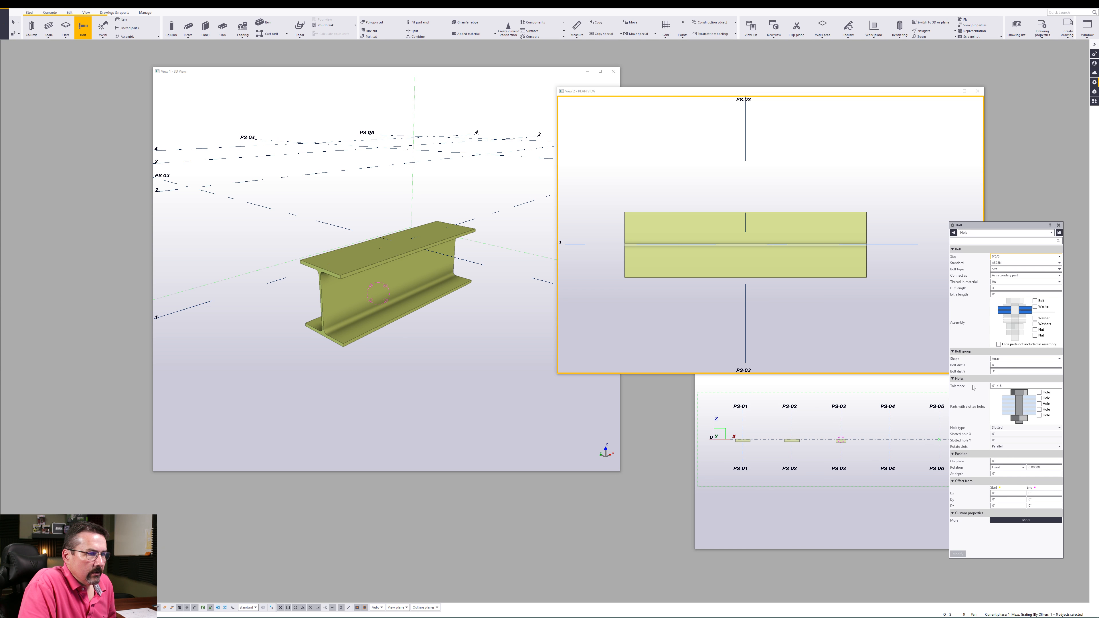
Set the hole tolerance to 0 and the bolt spacing to 6" in X and 3 1/2" in Y.
left_click(1004, 386)
left_click_drag(1004, 385, 982, 389)
type("0")
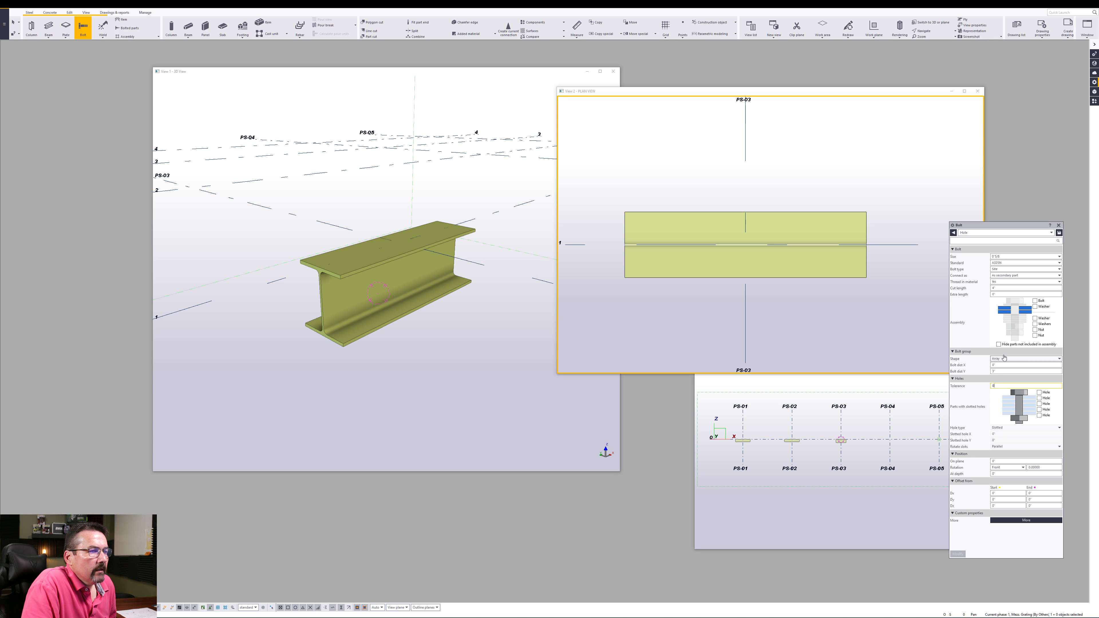
left_click(1004, 365)
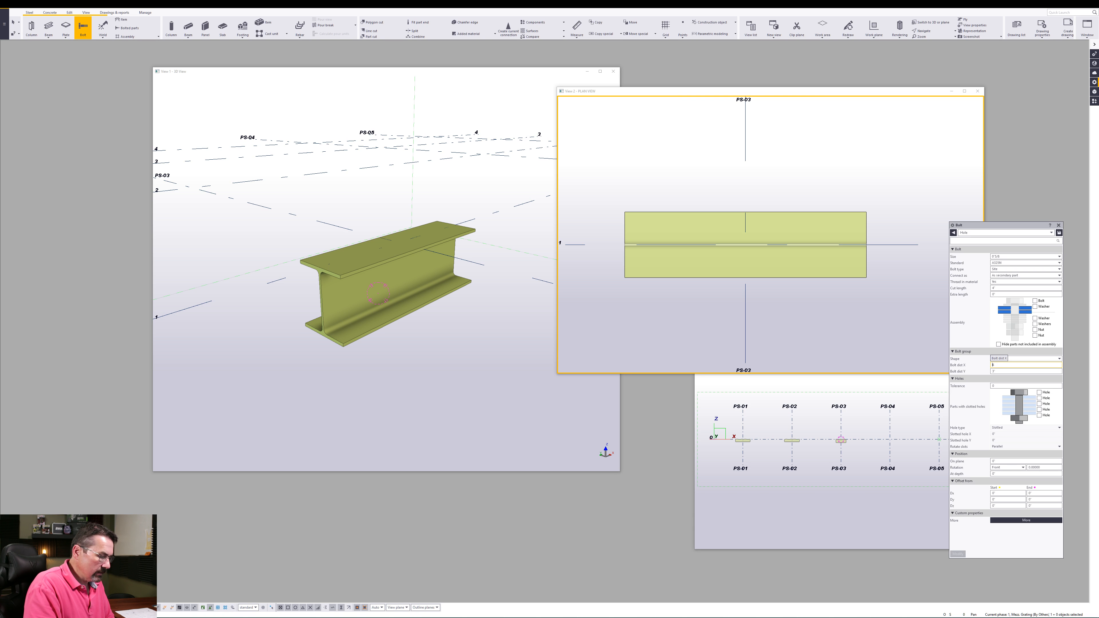
key("Tab")
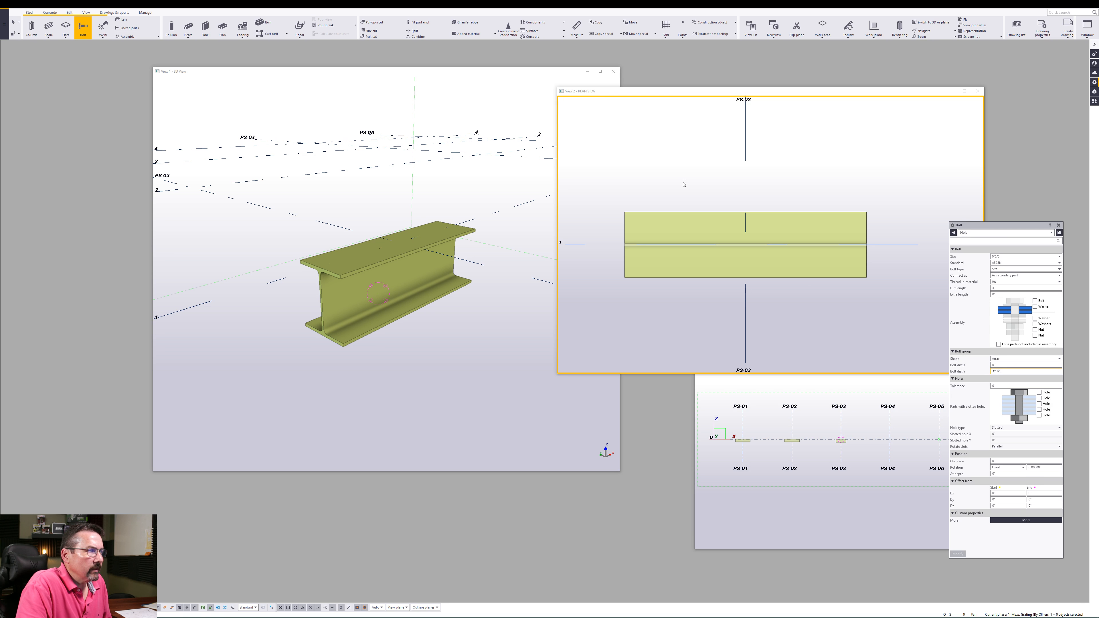
Add the four-hole pattern to the beam, centred on the intersection of PS-03 and gridline 1 and aligned with the beam.
left_click(651, 92)
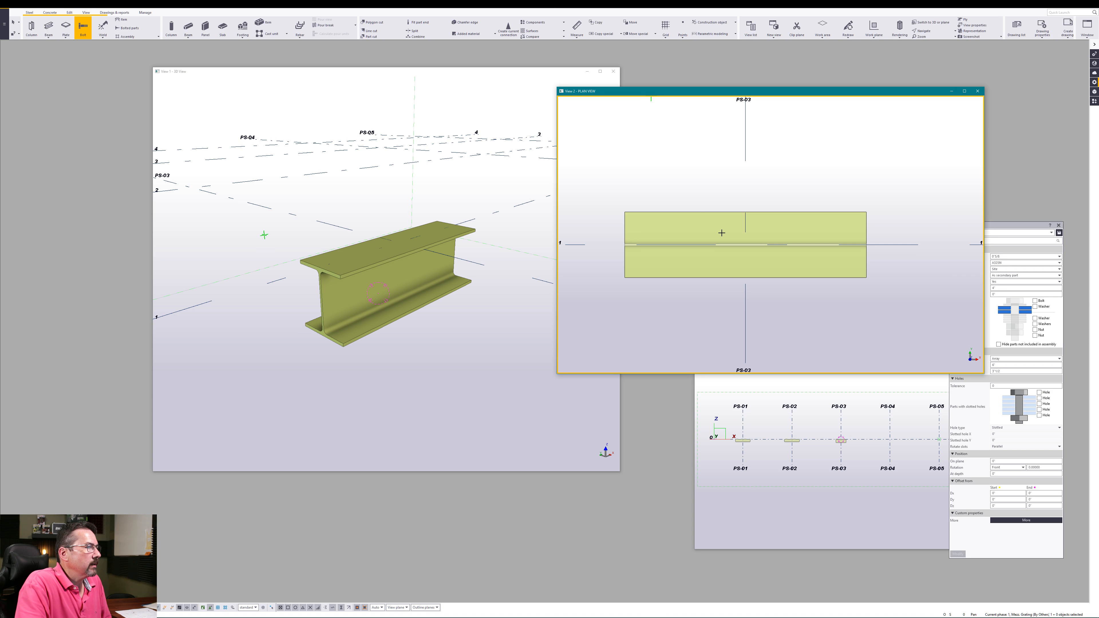
left_click(729, 214)
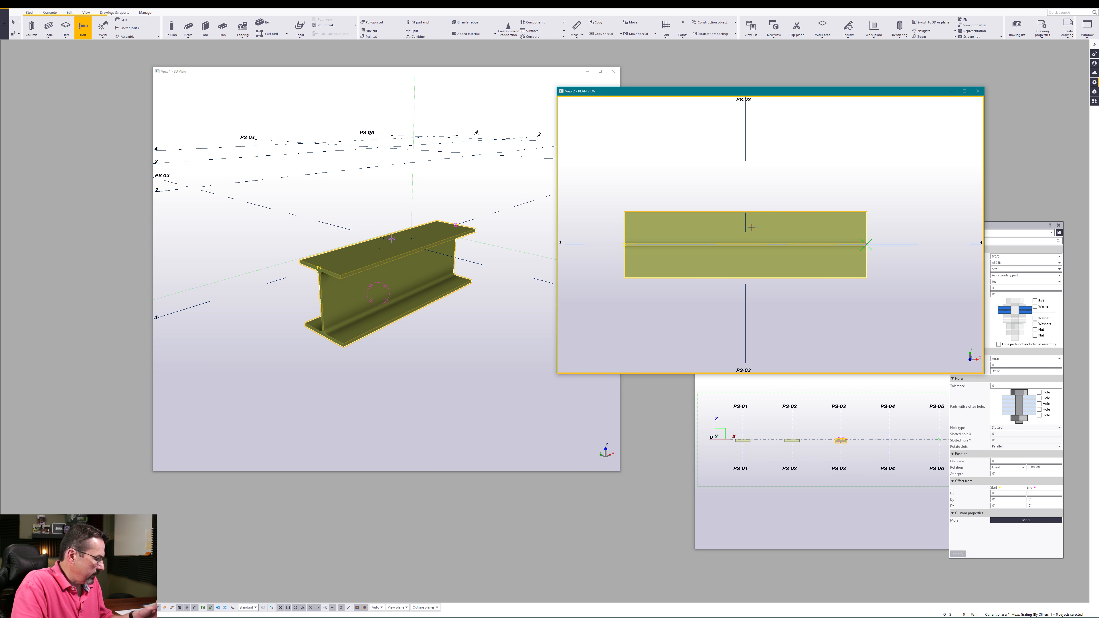
left_click(744, 244)
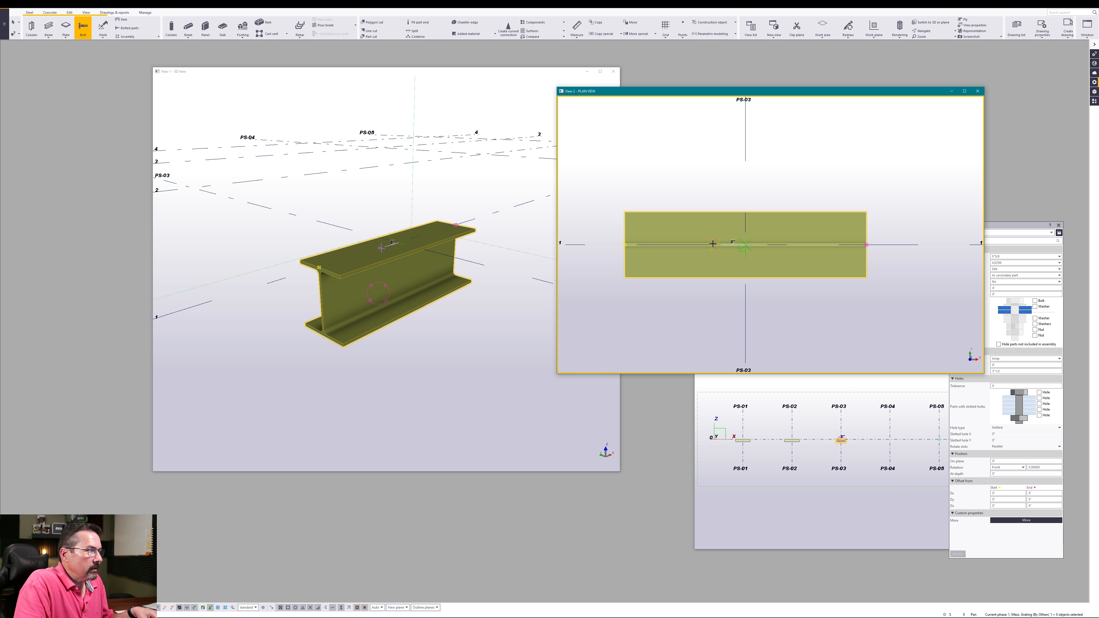
left_click(778, 245)
key("Escape")
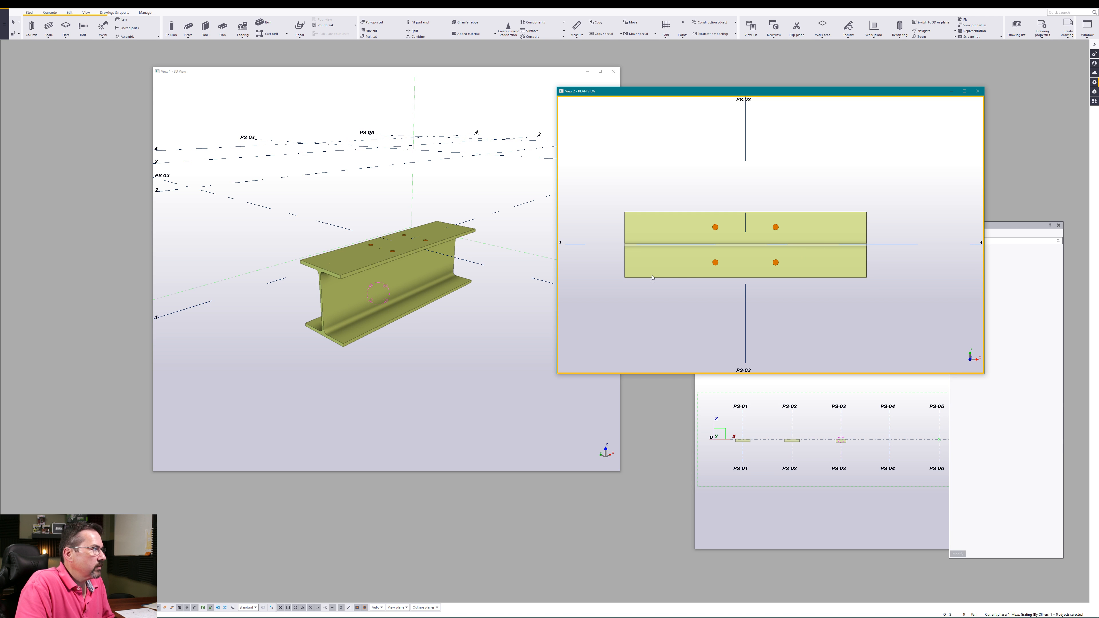
Inspect the four holes in the beam's top flange and the overall beam layout in plan.
middle_click_drag(426, 260, 404, 284, "ctrl")
scroll(405, 246, "up", 4)
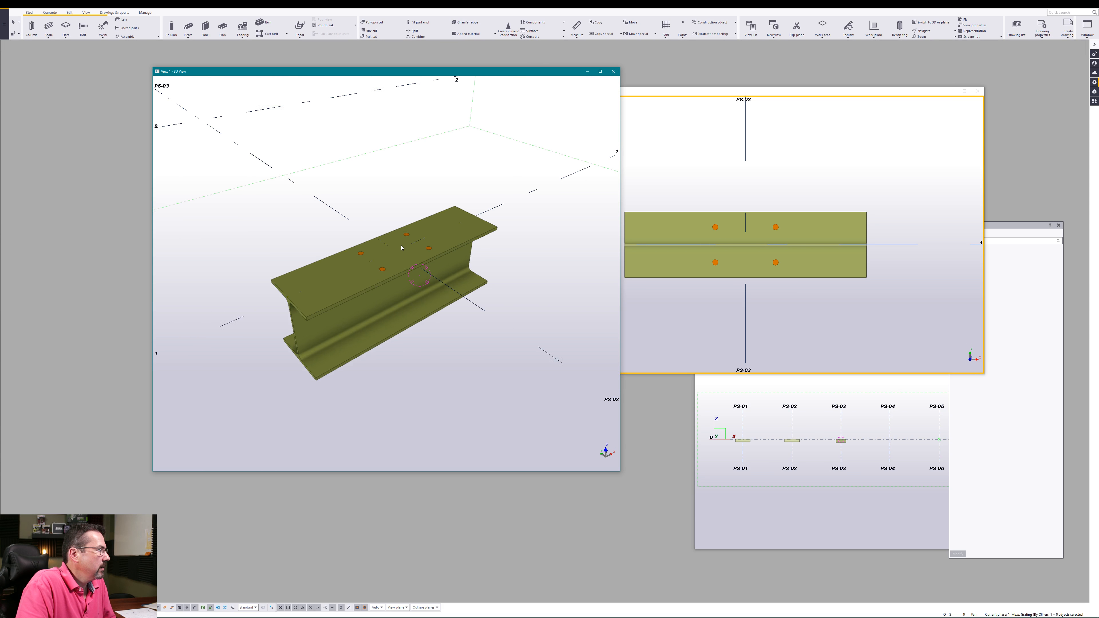
left_click(756, 258)
scroll(778, 266, "up", 2)
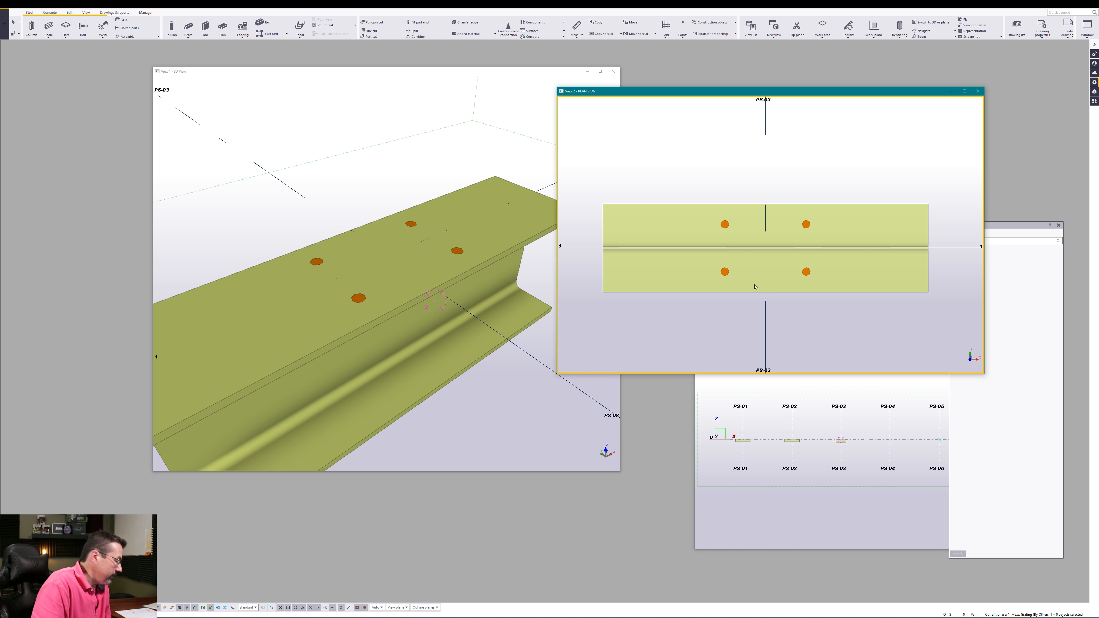
scroll(755, 287, "down", 6)
mouse_move(778, 262)
middle_mouse_down("ctrl")
mouse_move(789, 270)
mouse_move(765, 245)
middle_mouse_up("ctrl")
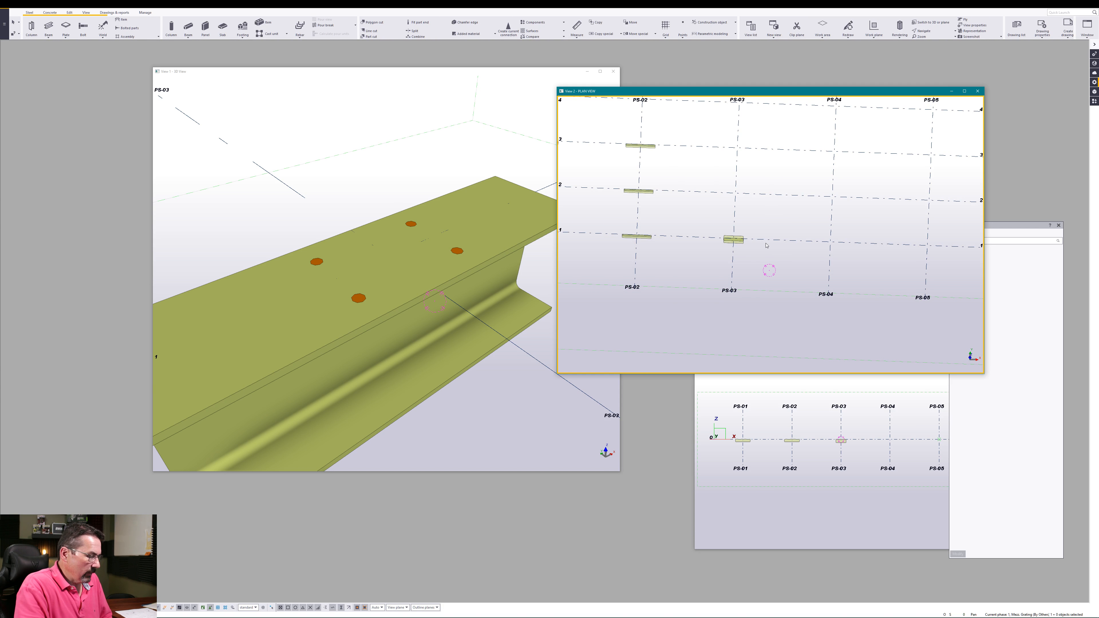
key("Home")
middle_click_drag(818, 271, 749, 277)
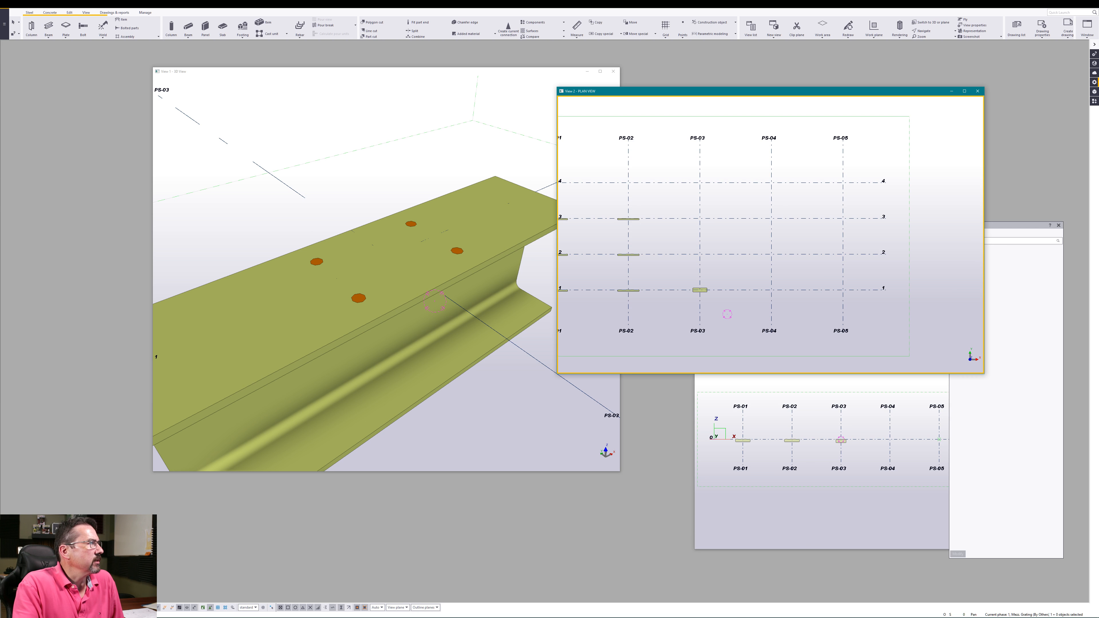
Open the list of reference models to look at it and close it again.
scroll(825, 35, "down", 8)
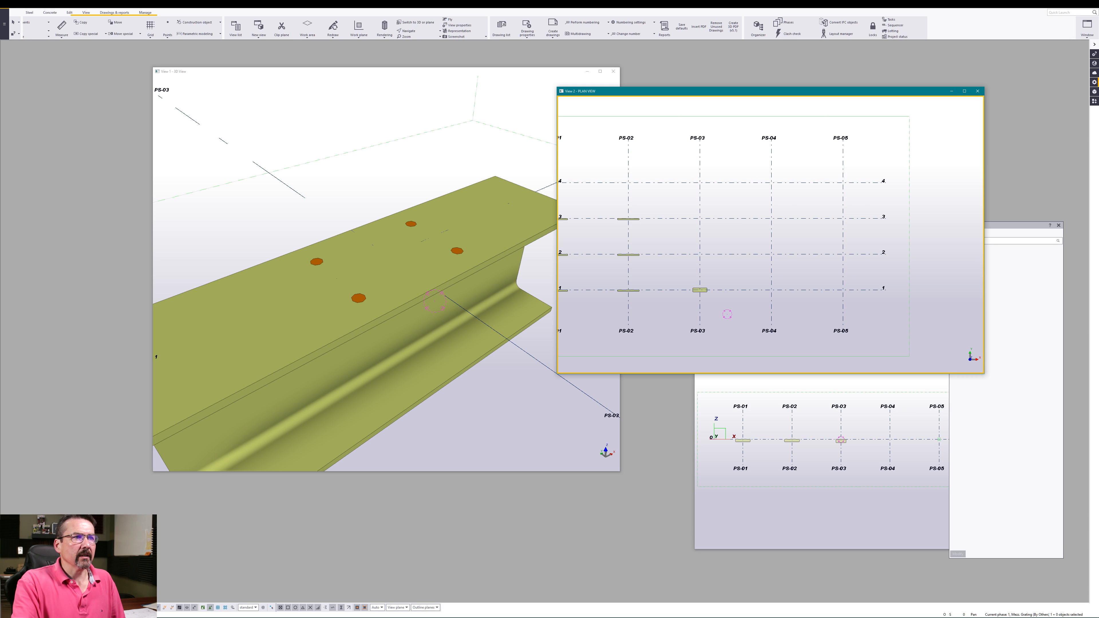
left_click(1093, 92)
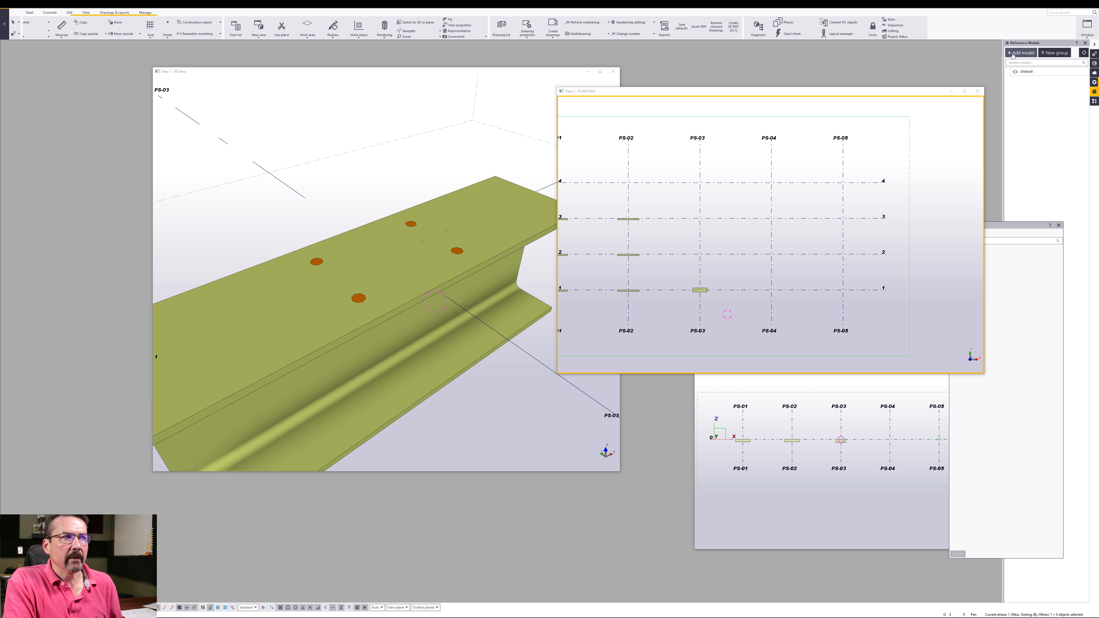
left_click(1084, 43)
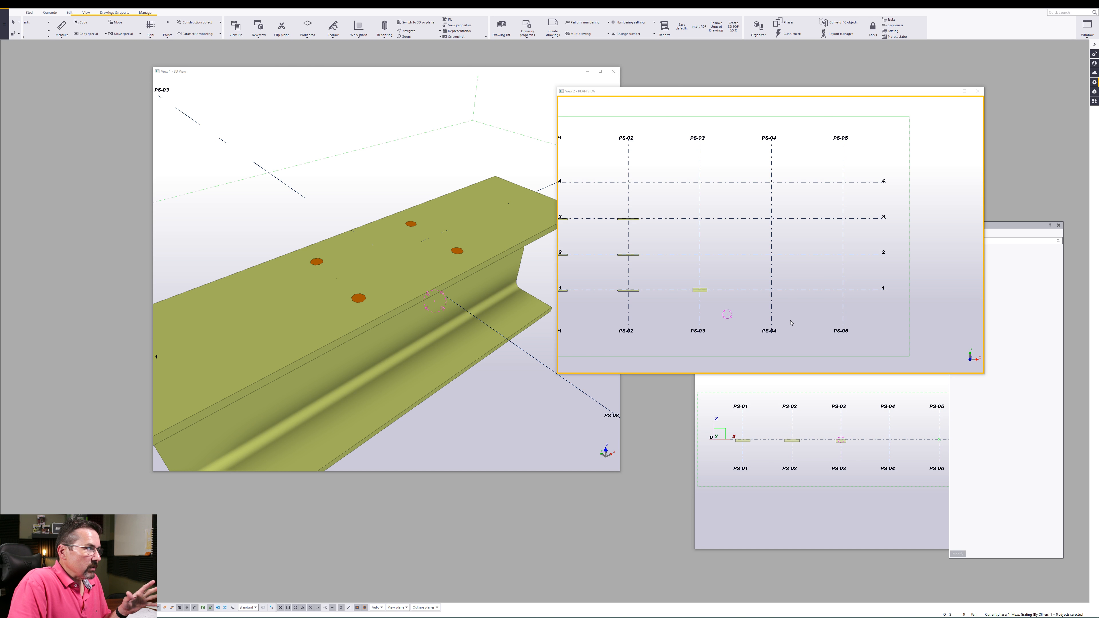
Start a contour plate, load the Plate preset and set its profile to PL1/2.
scroll(398, 277, "down", 5)
middle_click(398, 277)
scroll(398, 277, "up", 5)
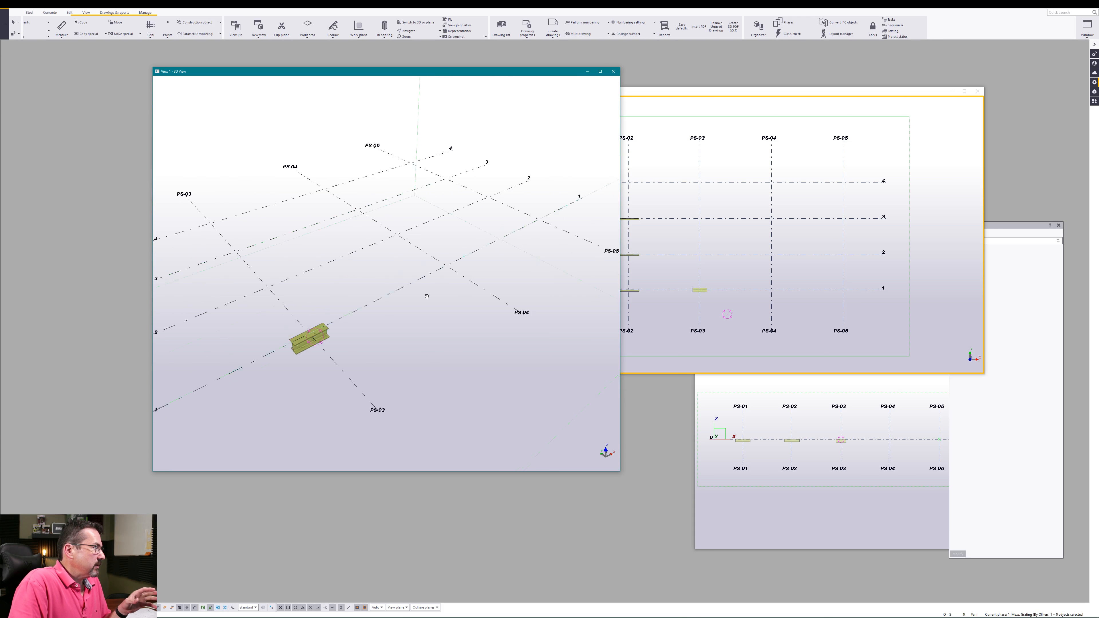
scroll(387, 296, "up", 2)
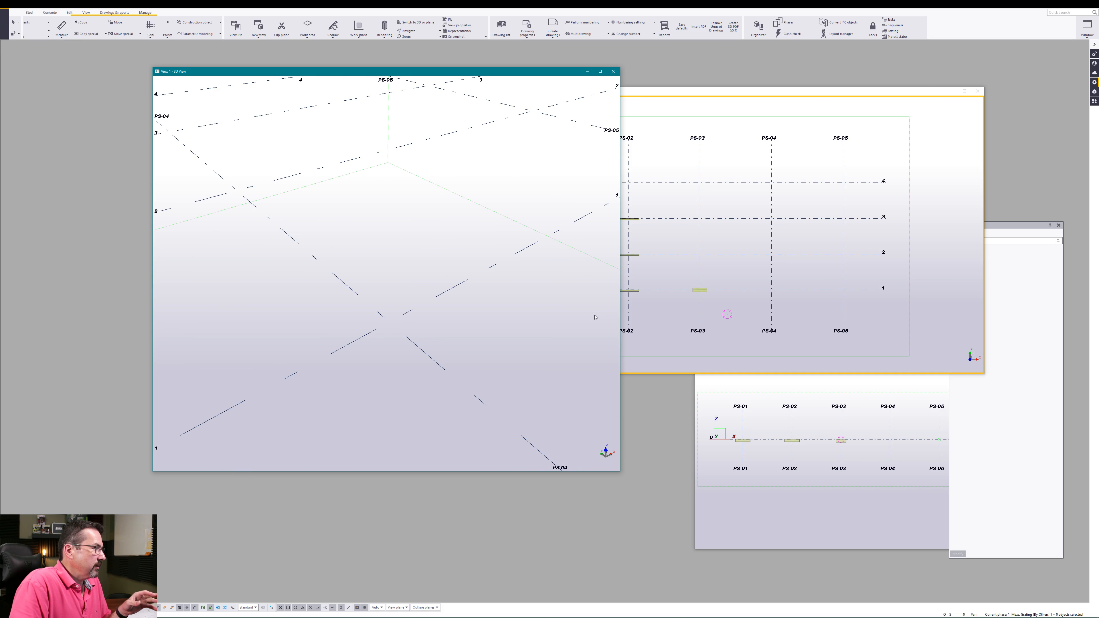
scroll(761, 290, "up", 3)
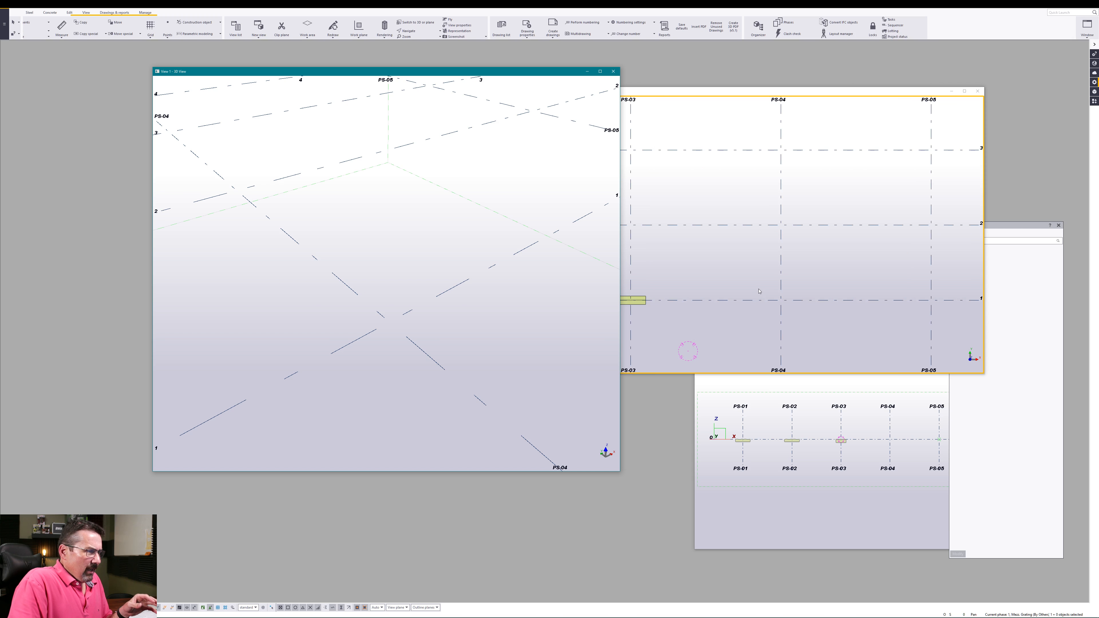
left_click(728, 97)
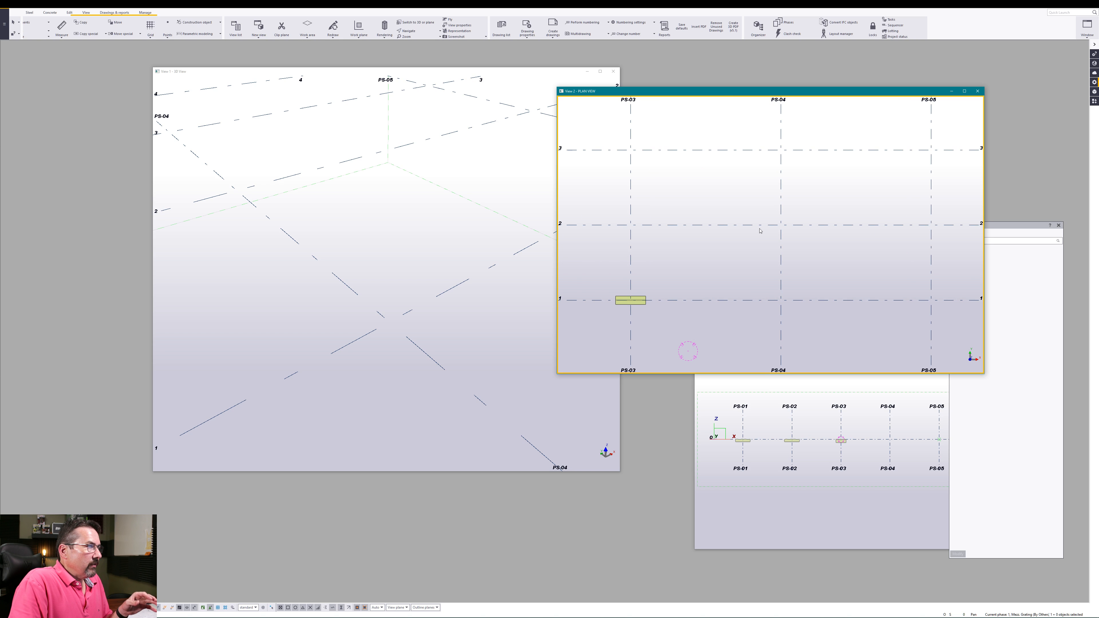
left_click(28, 15)
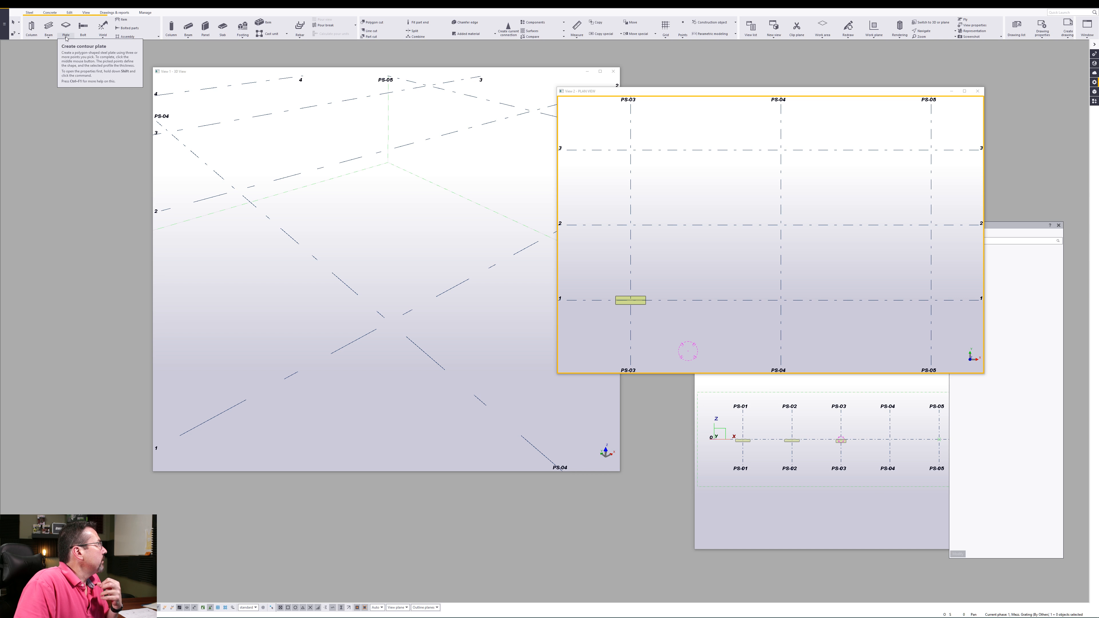
left_click(66, 26)
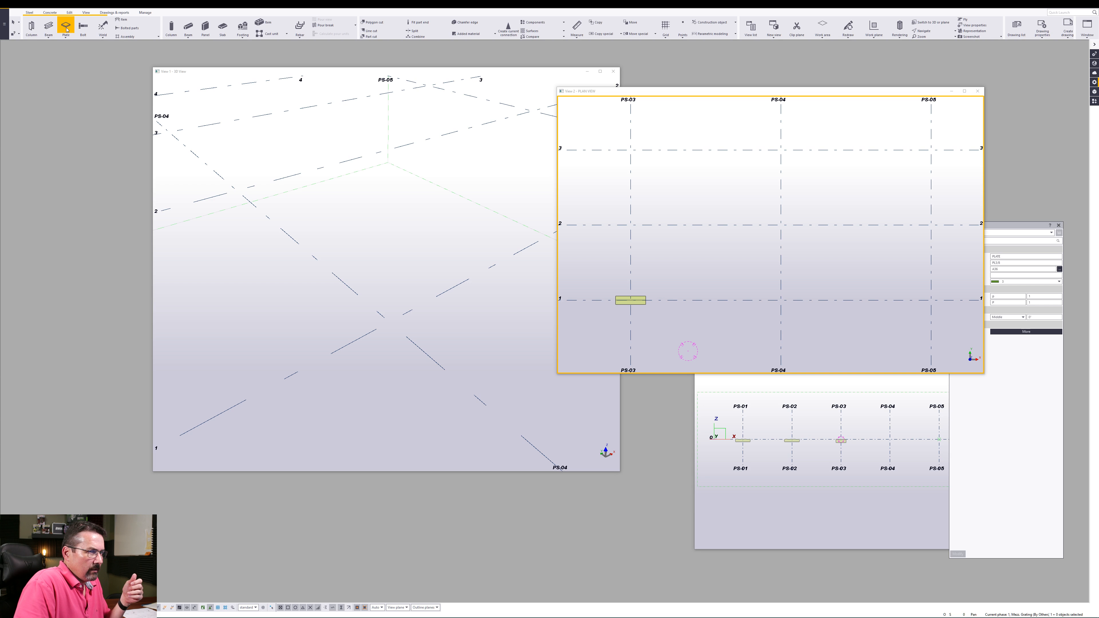
left_click(992, 226)
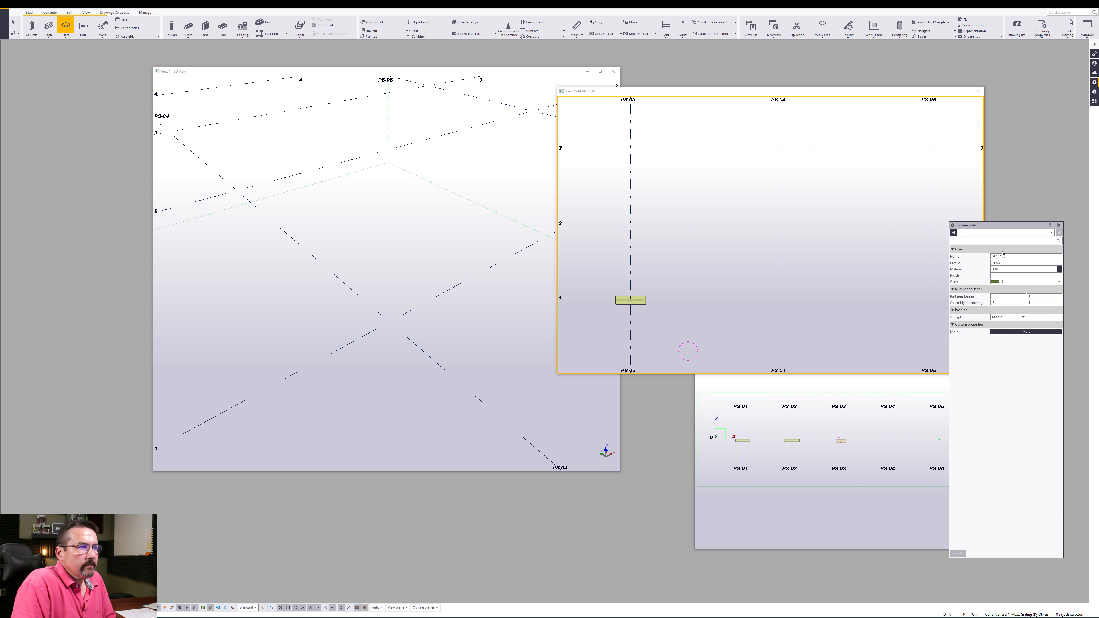
left_click(986, 234)
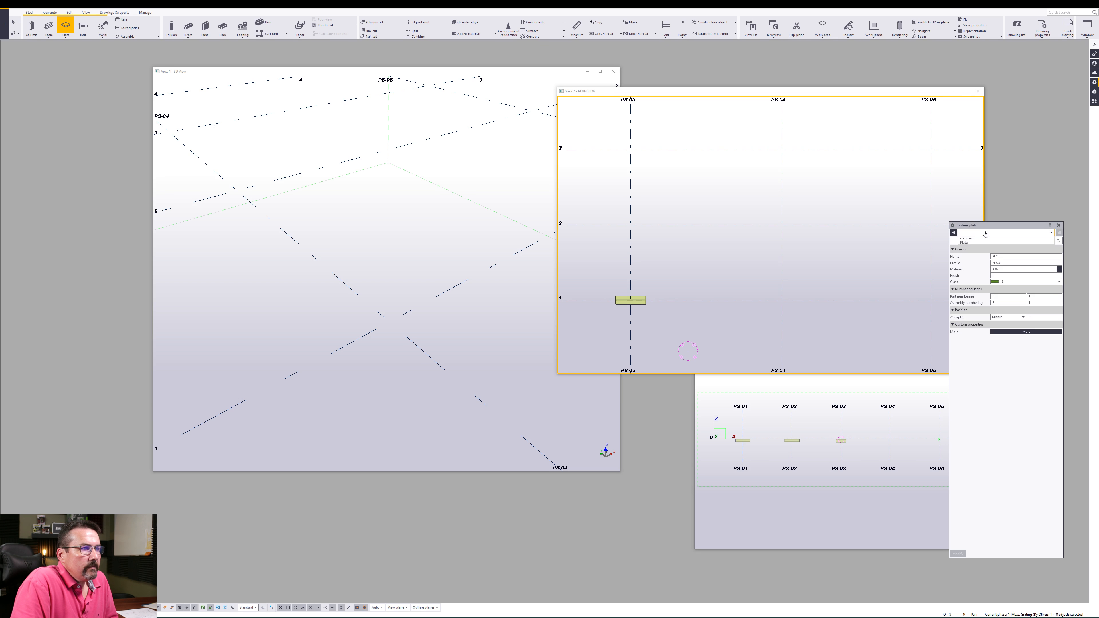
left_click(969, 242)
left_click(1008, 261)
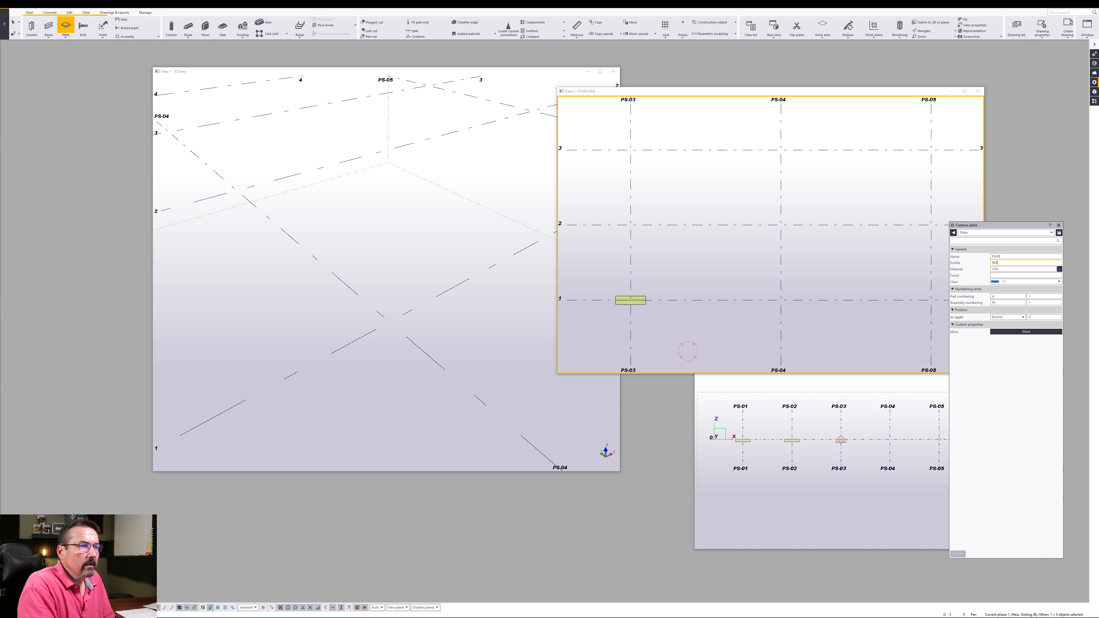
key("BackSpace")
type("1/2")
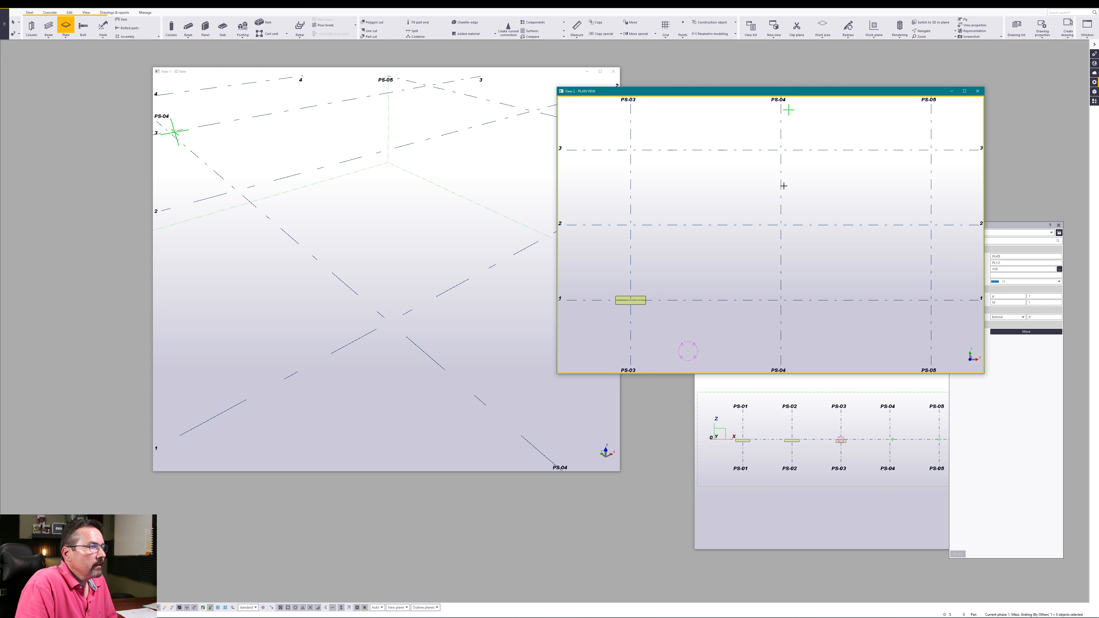
Create a 10" square contour plate in plan, centred on the intersection of PS-04 and gridline 1.
scroll(782, 302, "up", 5)
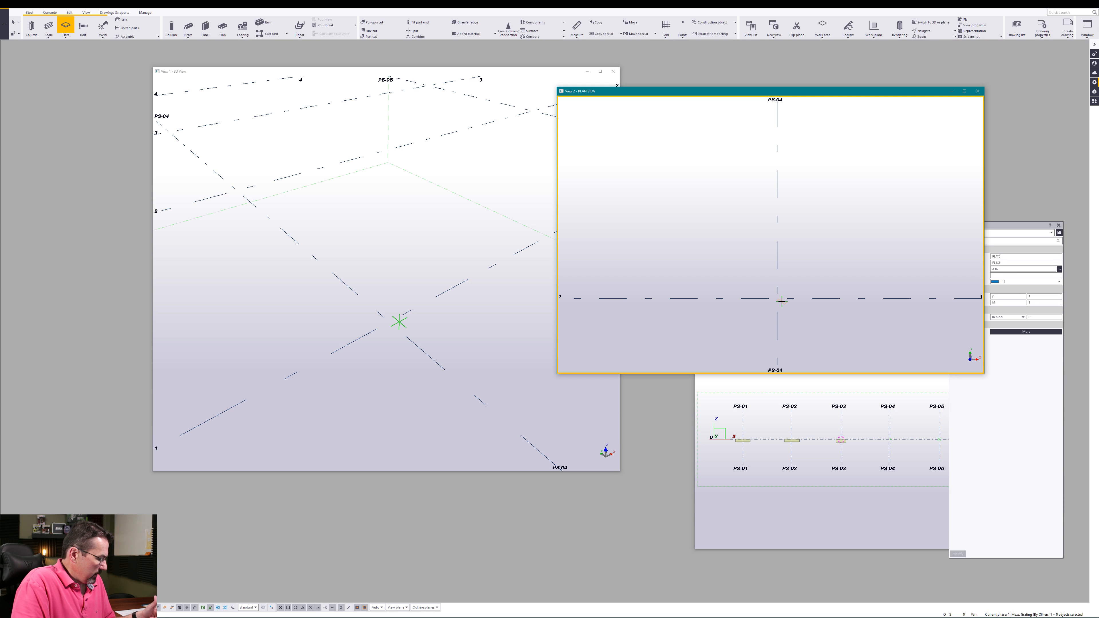
left_click(778, 298)
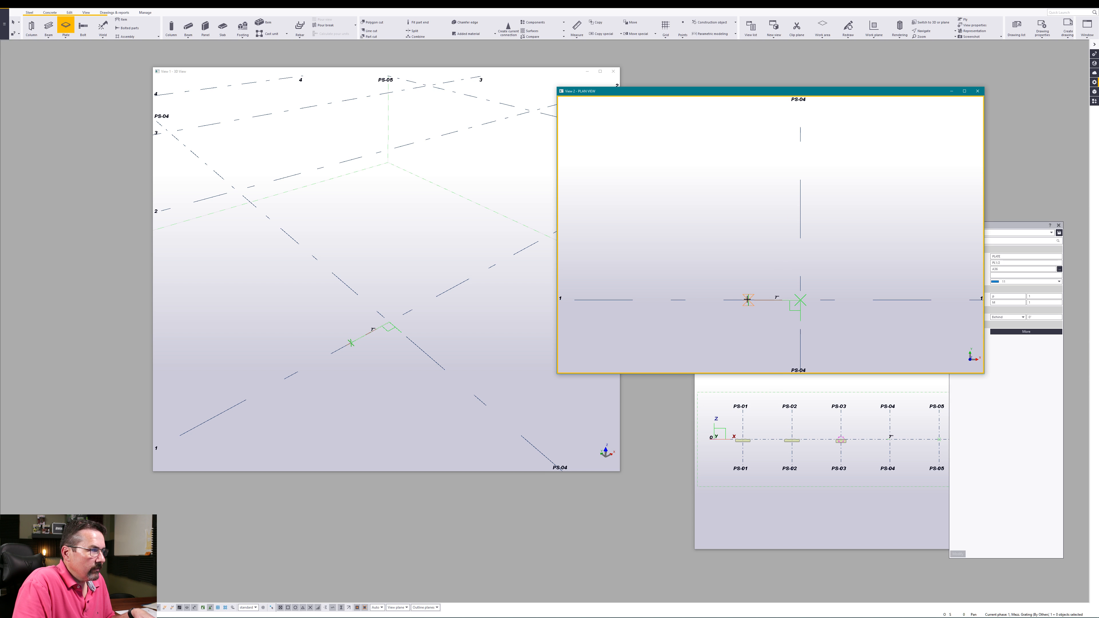
left_click(764, 300)
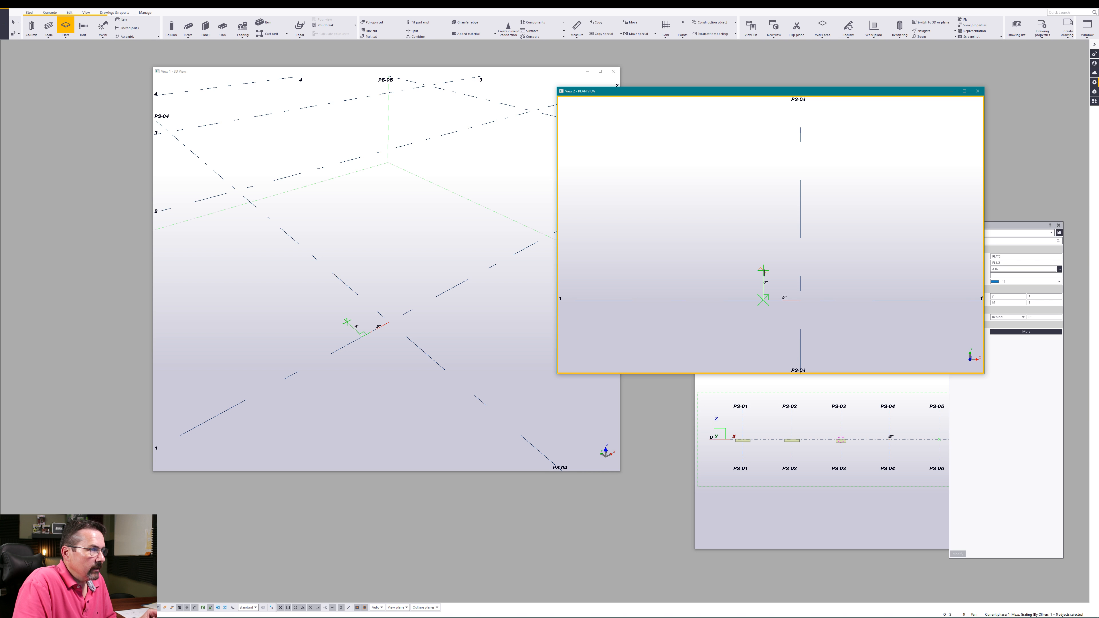
left_click(763, 263)
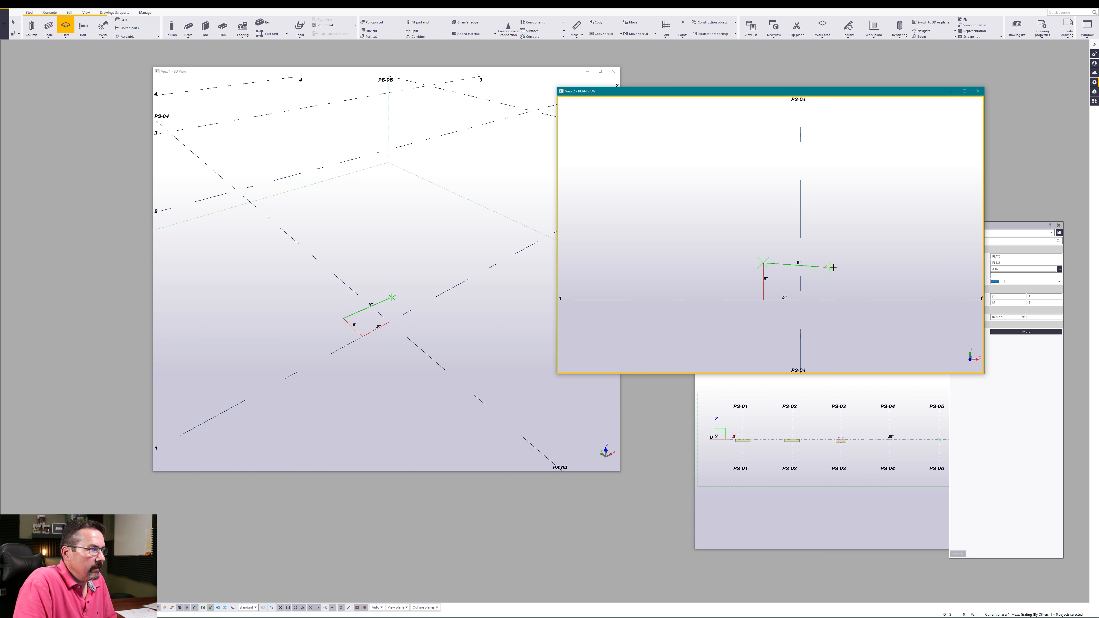
left_click(837, 262)
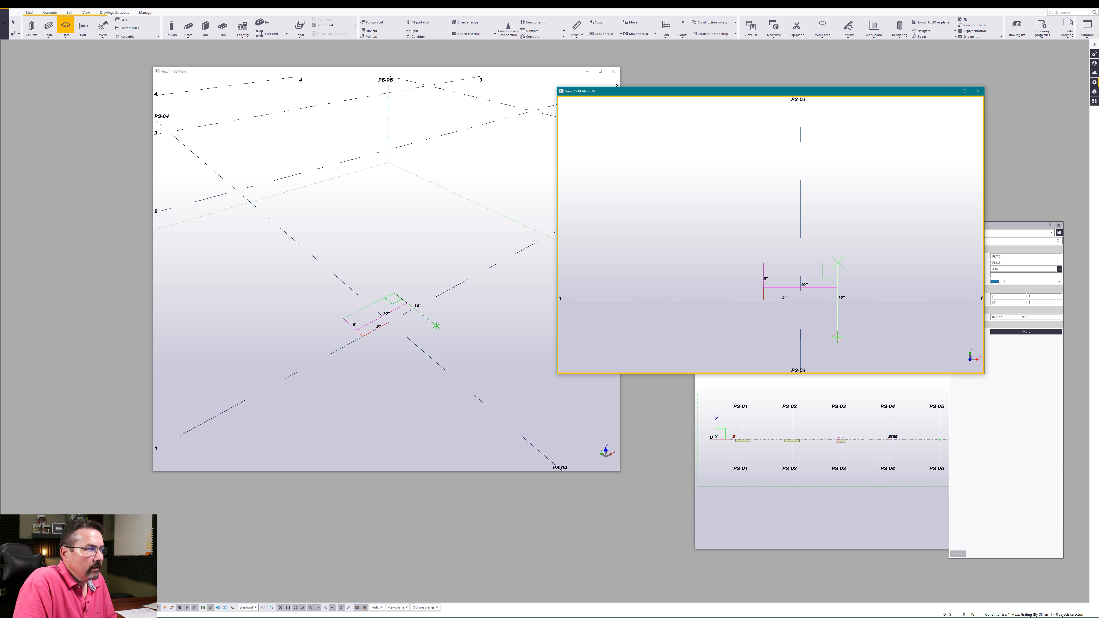
left_click(837, 337)
left_click(764, 337)
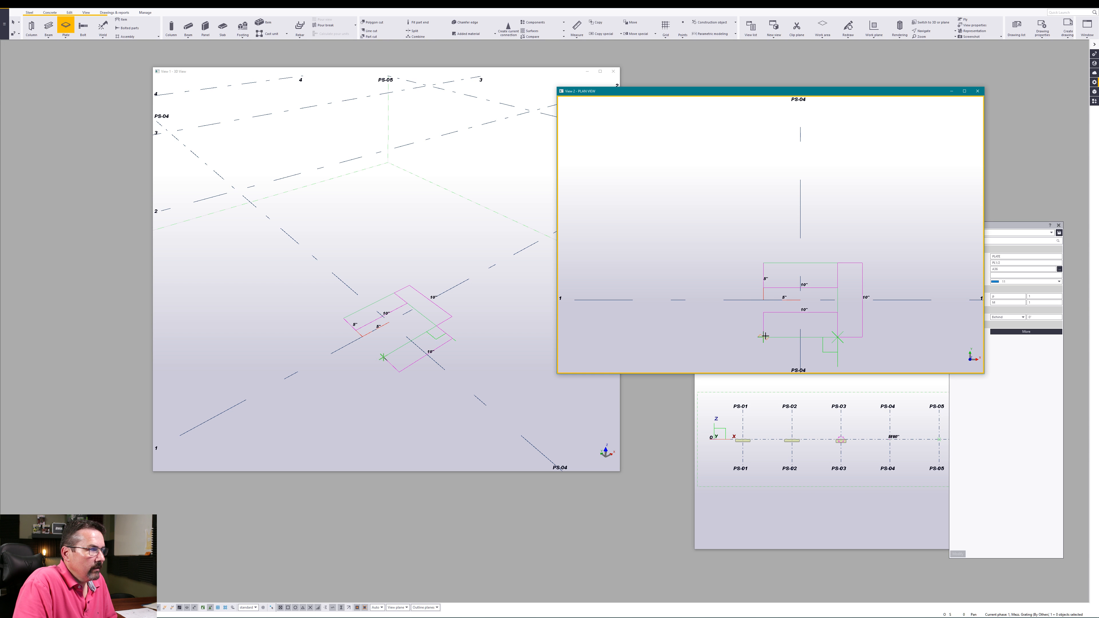
middle_click(753, 297)
right_click(739, 278)
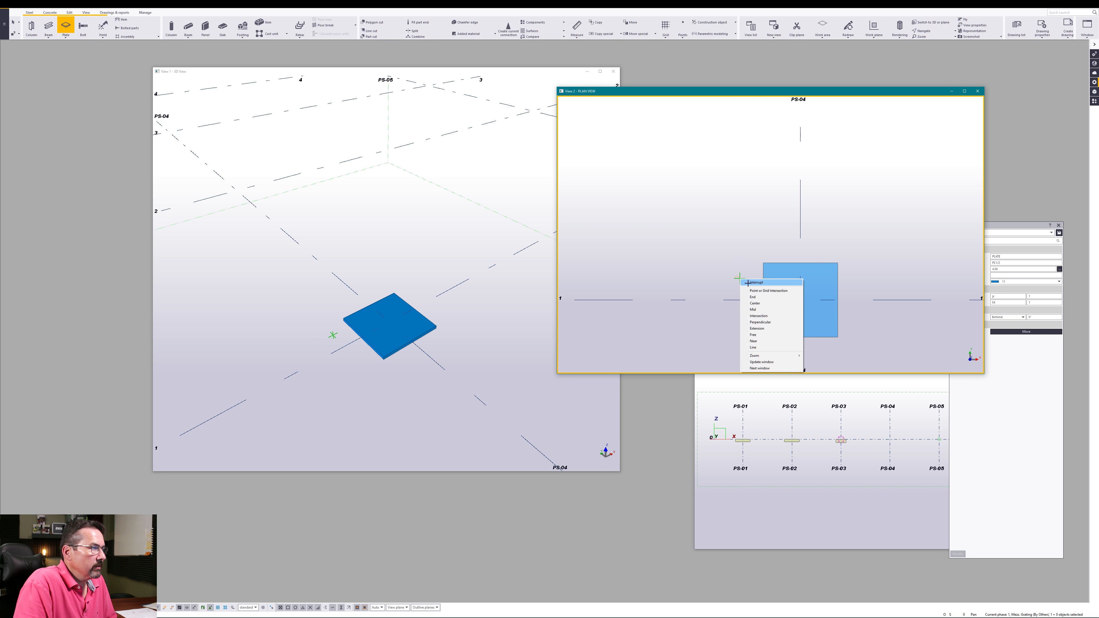
left_click(746, 285)
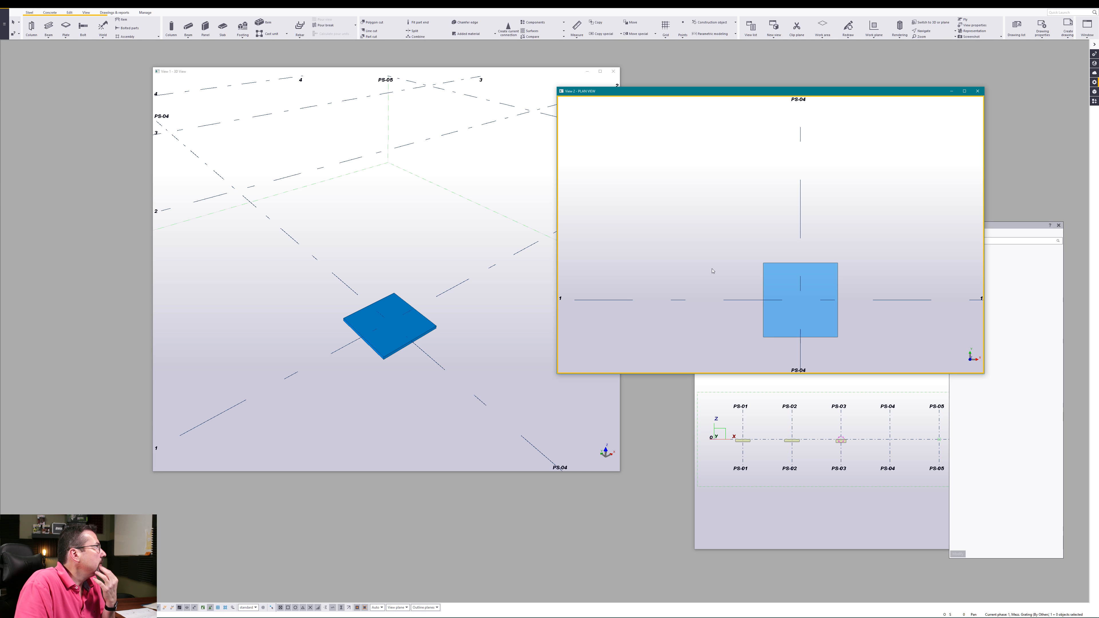
Start a bolt group and set the bolt spacing to 8" in both X and Y.
left_click(83, 27)
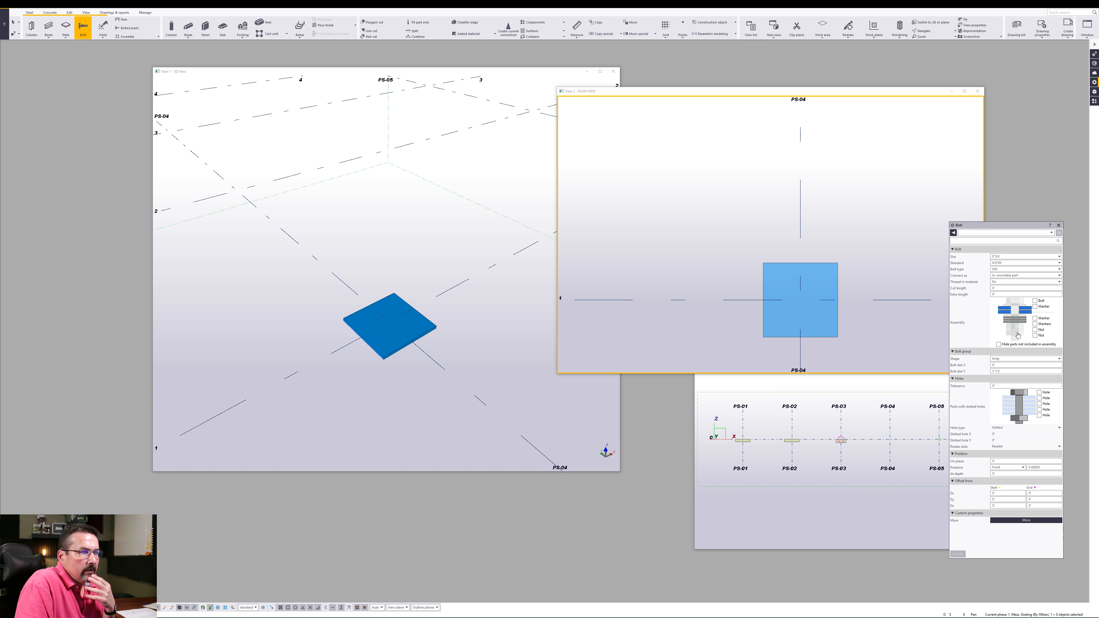
left_click(1004, 364)
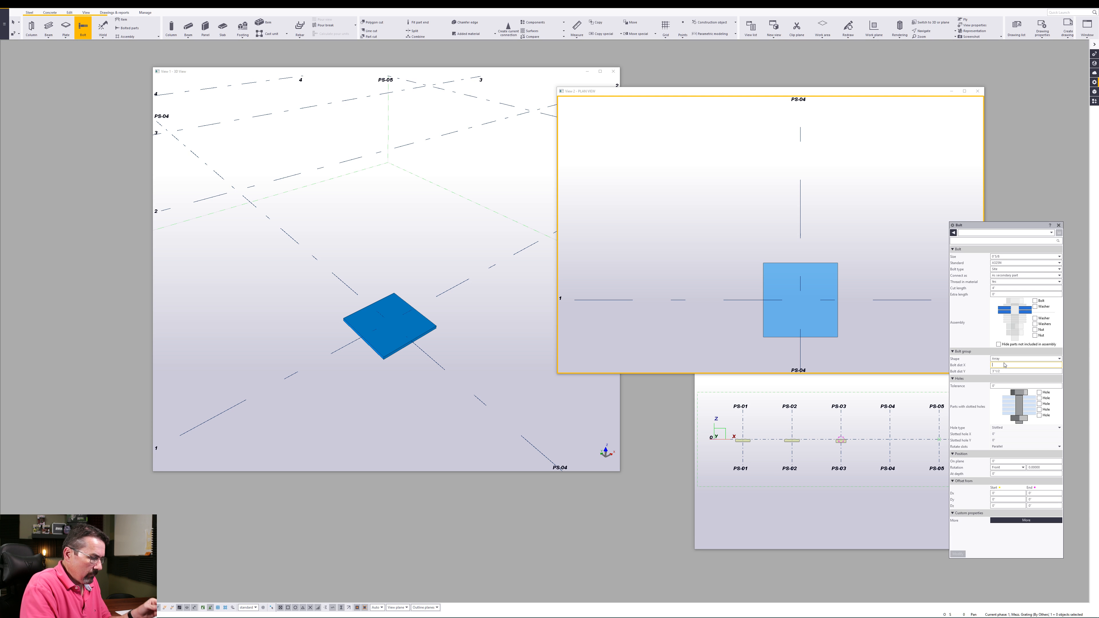
type("8")
left_click(1009, 370)
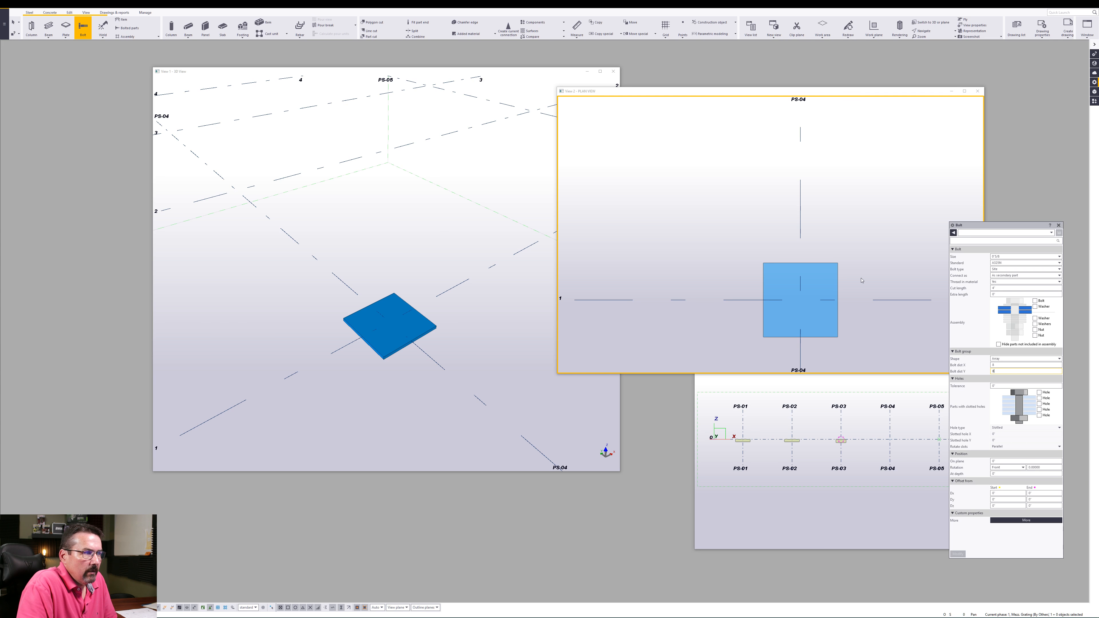
Add the four-hole pattern to the square plate at PS-04, running along gridline 1 from the plate's edge midpoint.
left_click(777, 92)
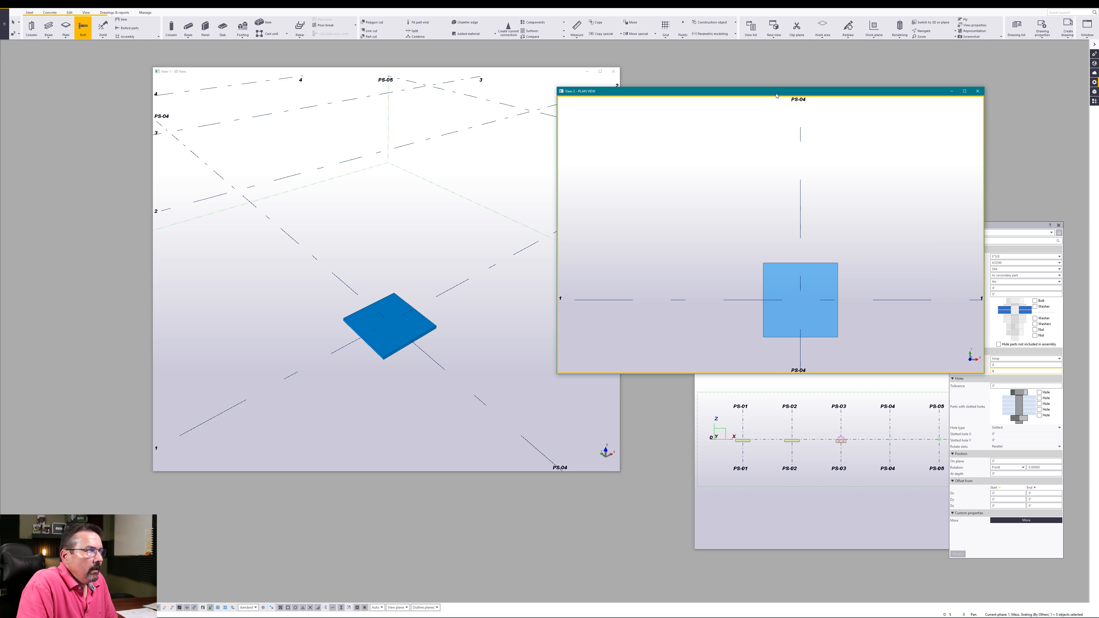
left_click(836, 268)
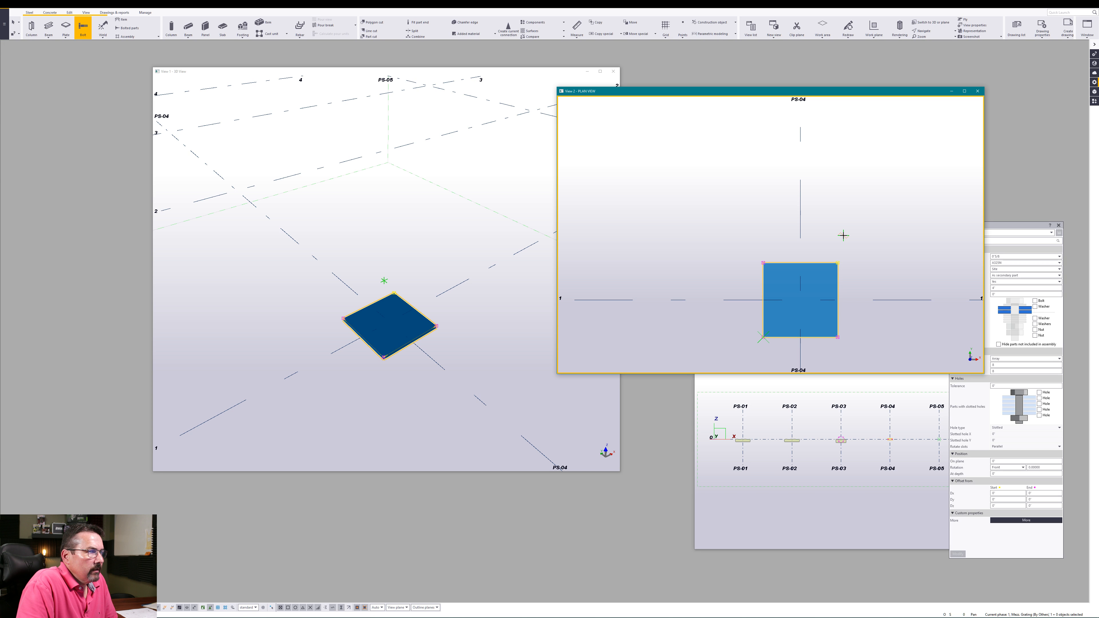
left_click(762, 300)
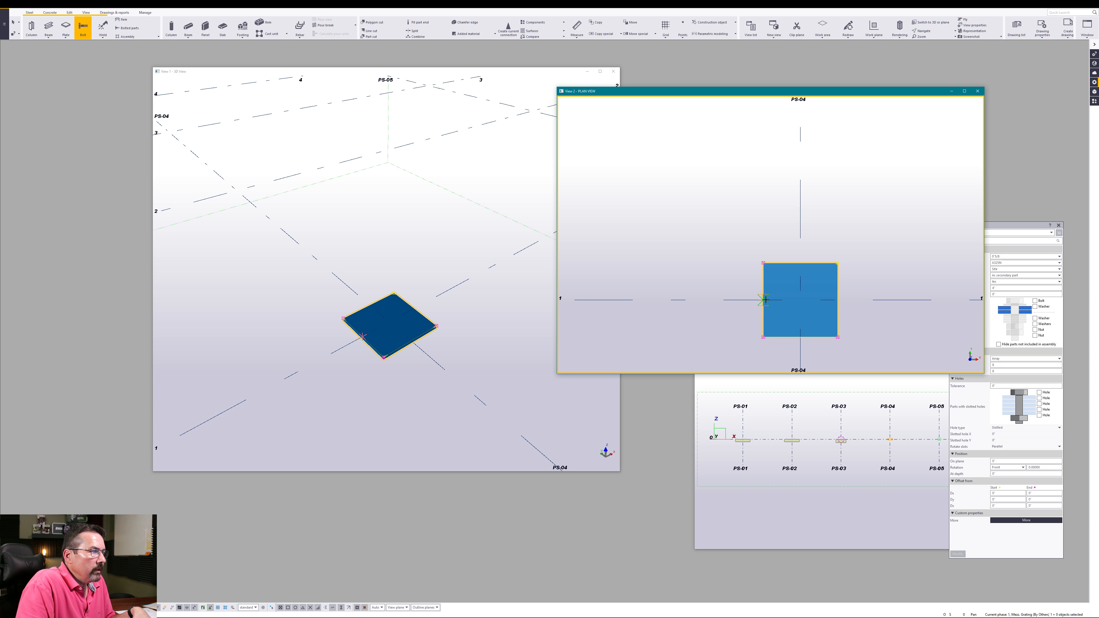
left_click(827, 300)
right_click(865, 285)
key("Escape")
scroll(821, 287, "up", 3)
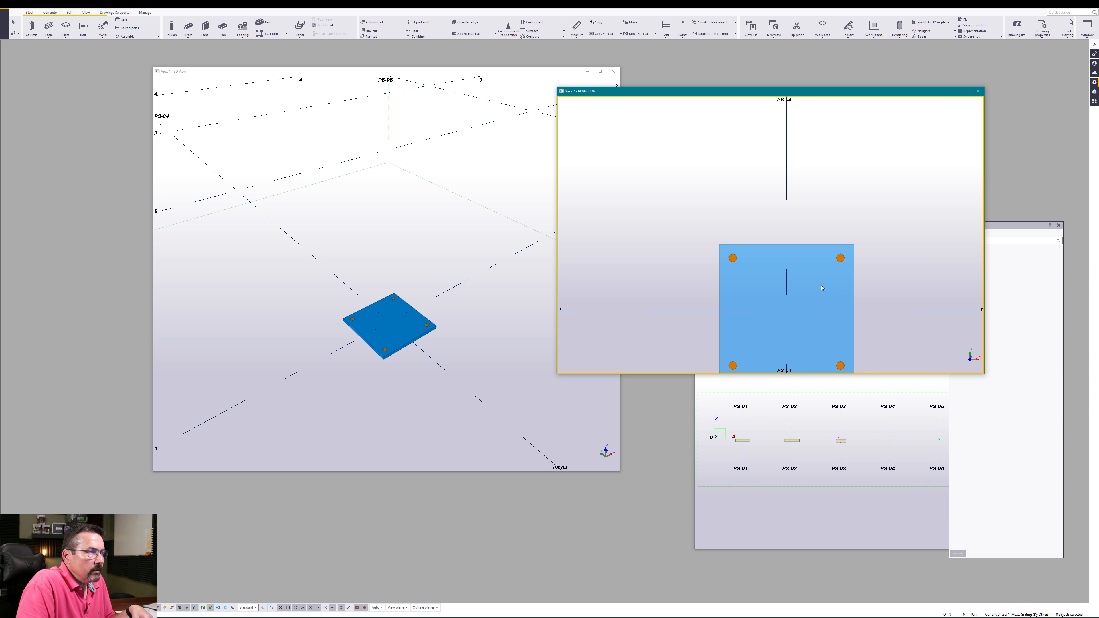
scroll(369, 345, "up", 2)
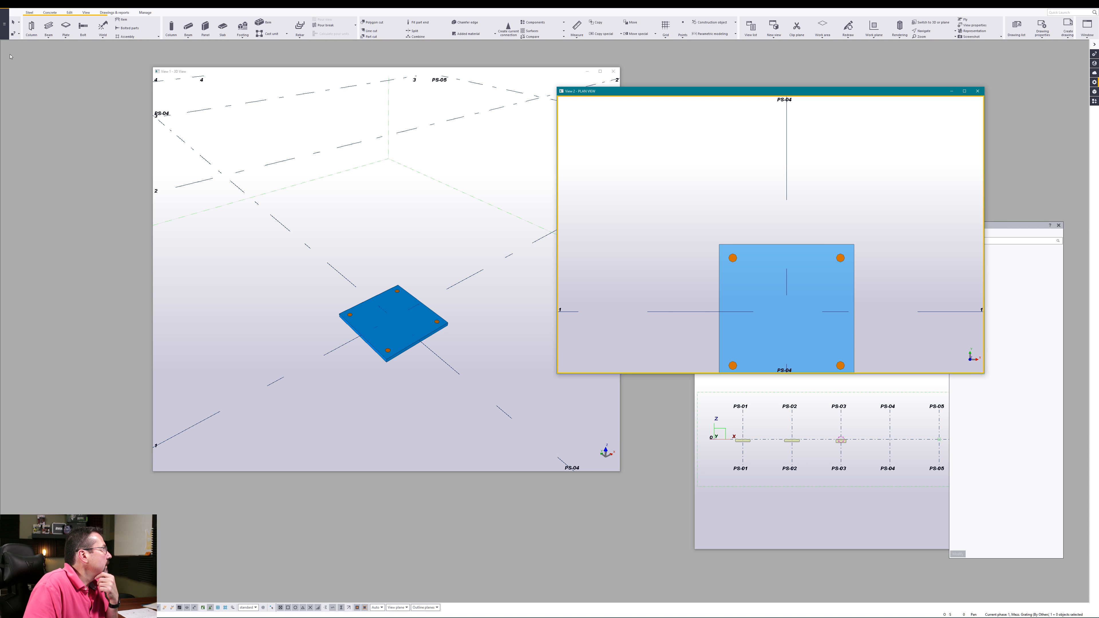
Start a steel beam for the plate at PS-04 and set its profile to W8X13.
left_click(48, 26)
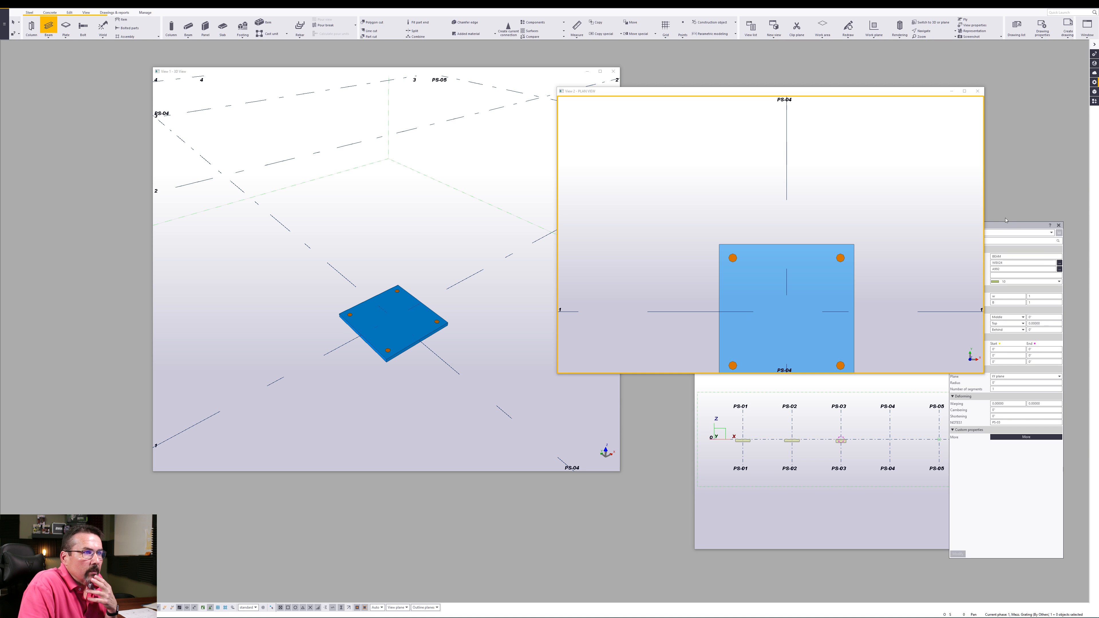
left_click(1021, 225)
middle_click_drag(885, 437, 822, 457)
scroll(798, 436, "up", 8)
scroll(808, 439, "up", 3)
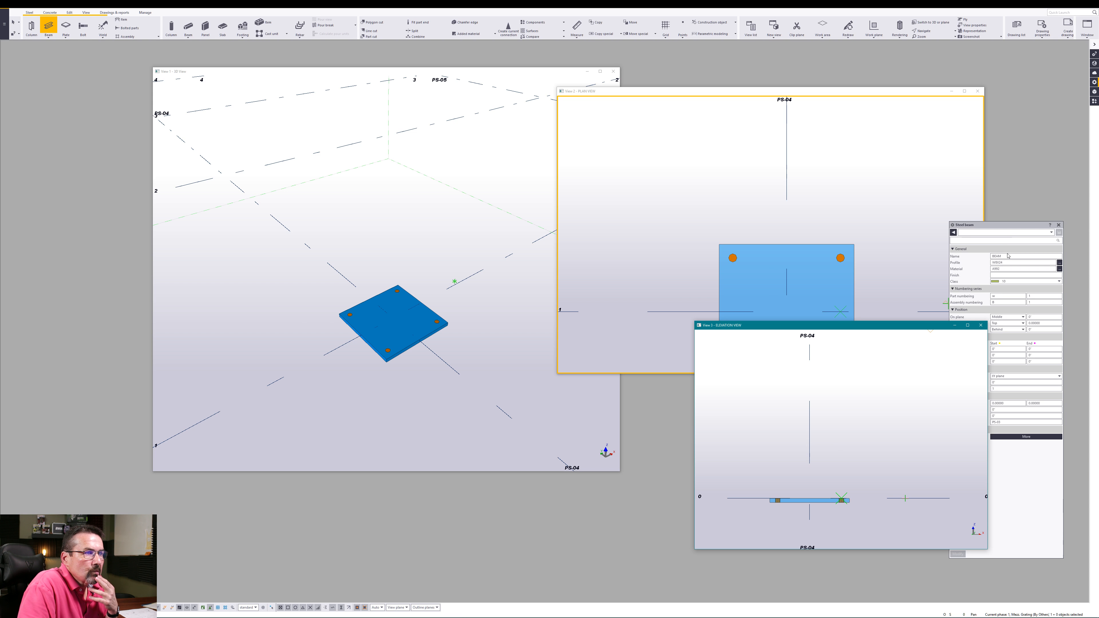
double_click(1004, 262)
type("W")
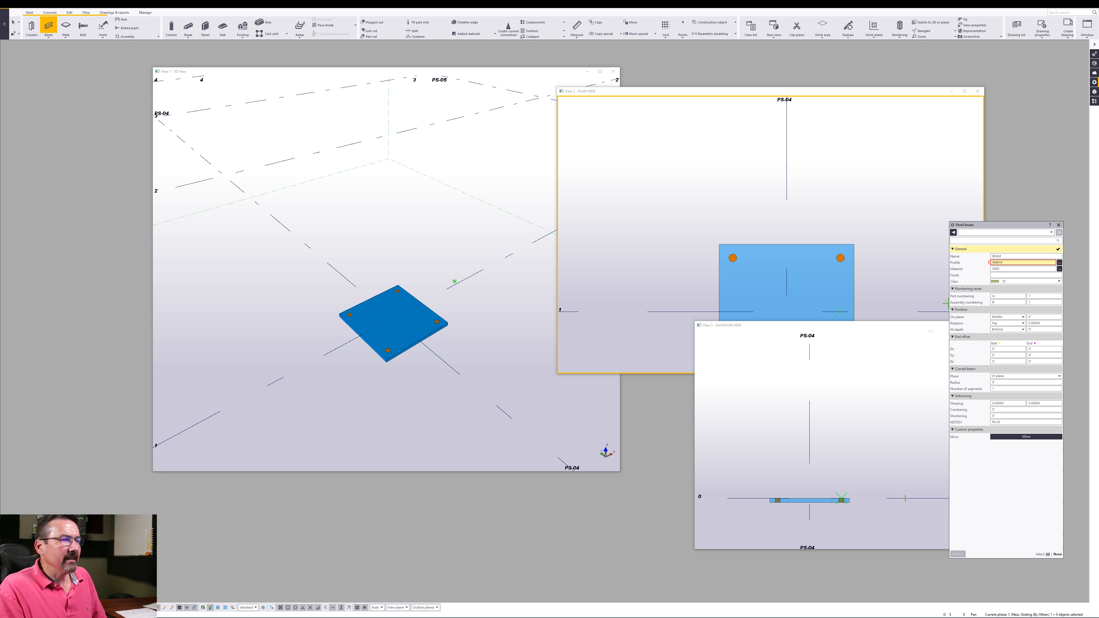
type("3")
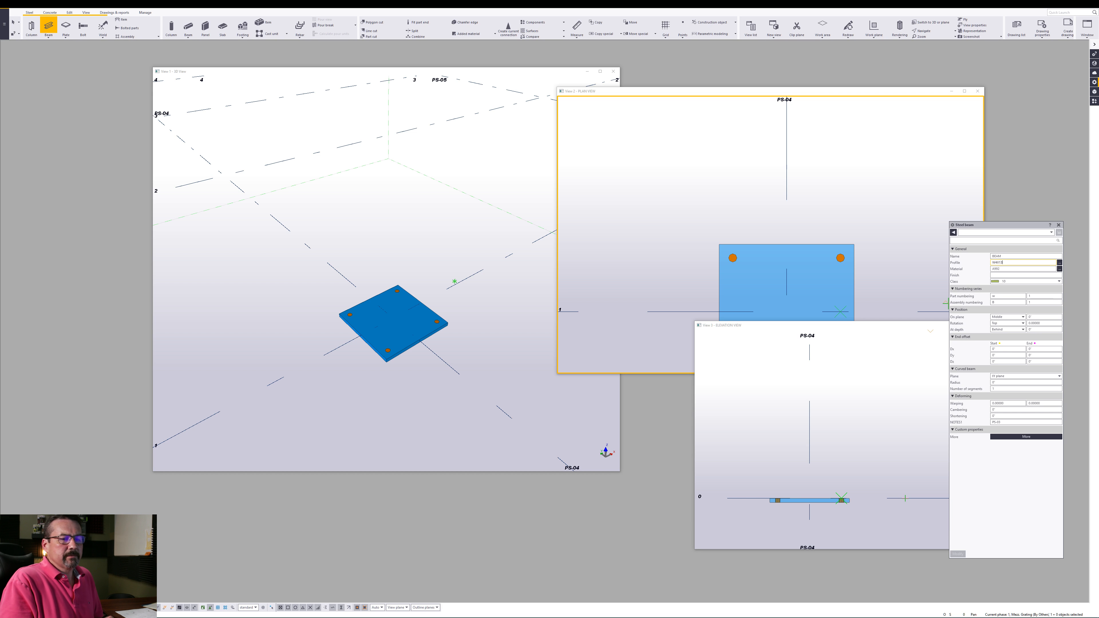
Set the new beam's class to 3, the green one.
double_click(1012, 282)
key("BackSpace")
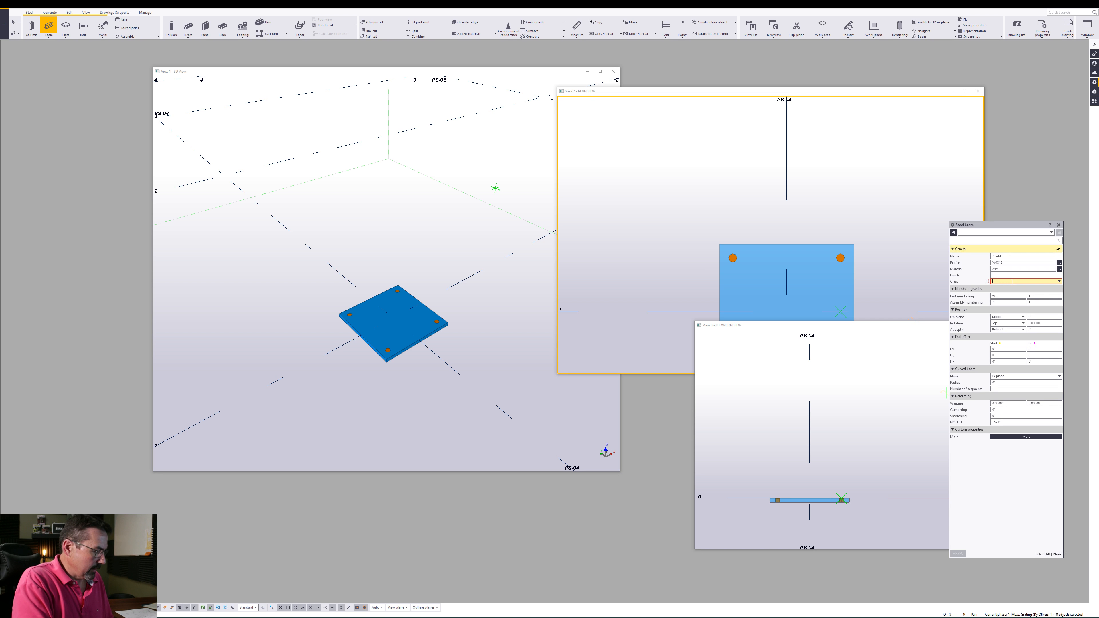
type("5")
left_click(1034, 296)
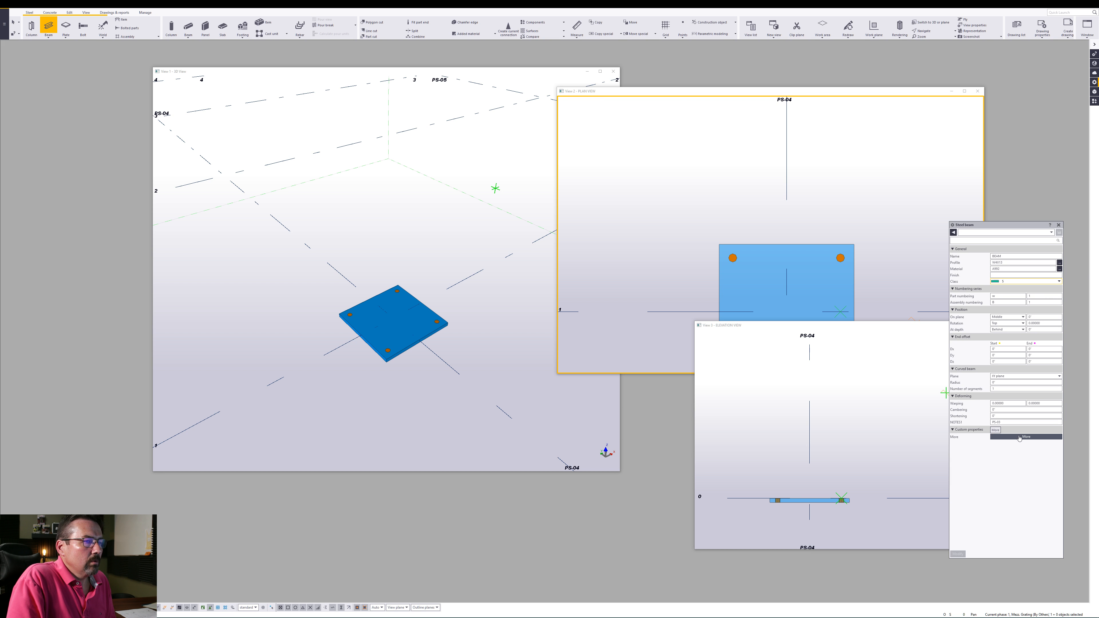
Set the steel beam's note field to PS-04 and draw it upright from the square plate's centre, 2'-1"5/8 tall.
left_click(1006, 422)
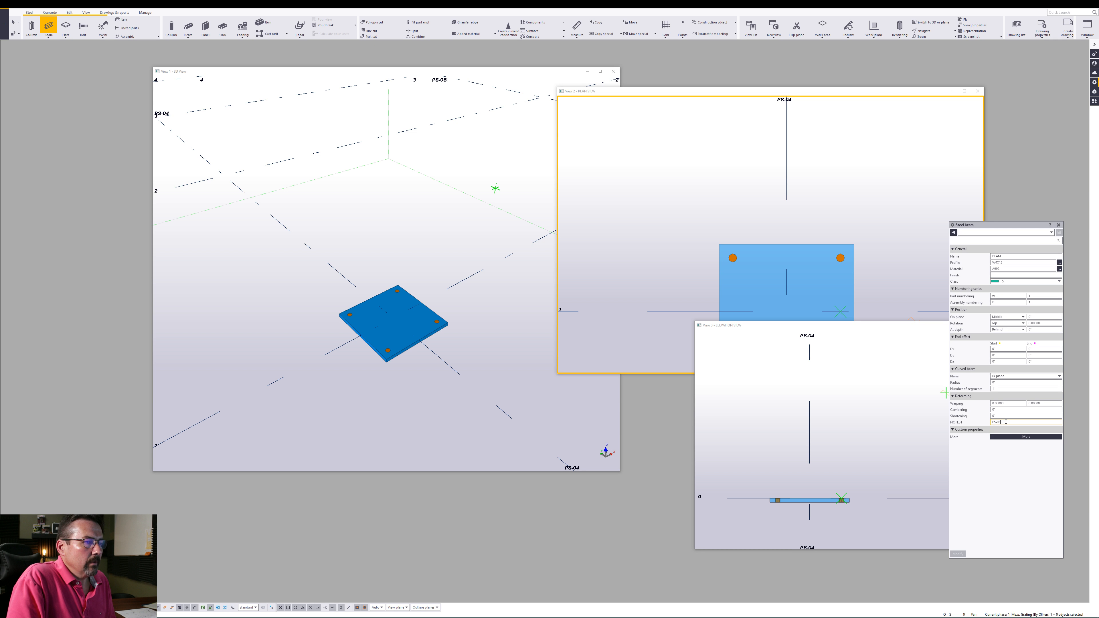
key("BackSpace")
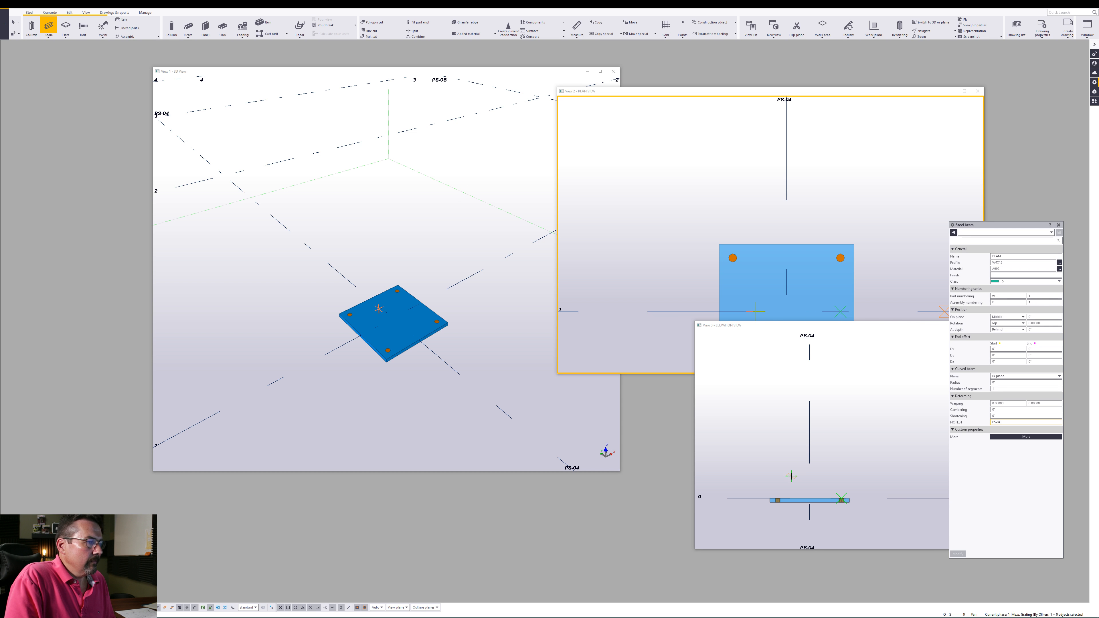
left_click(807, 341)
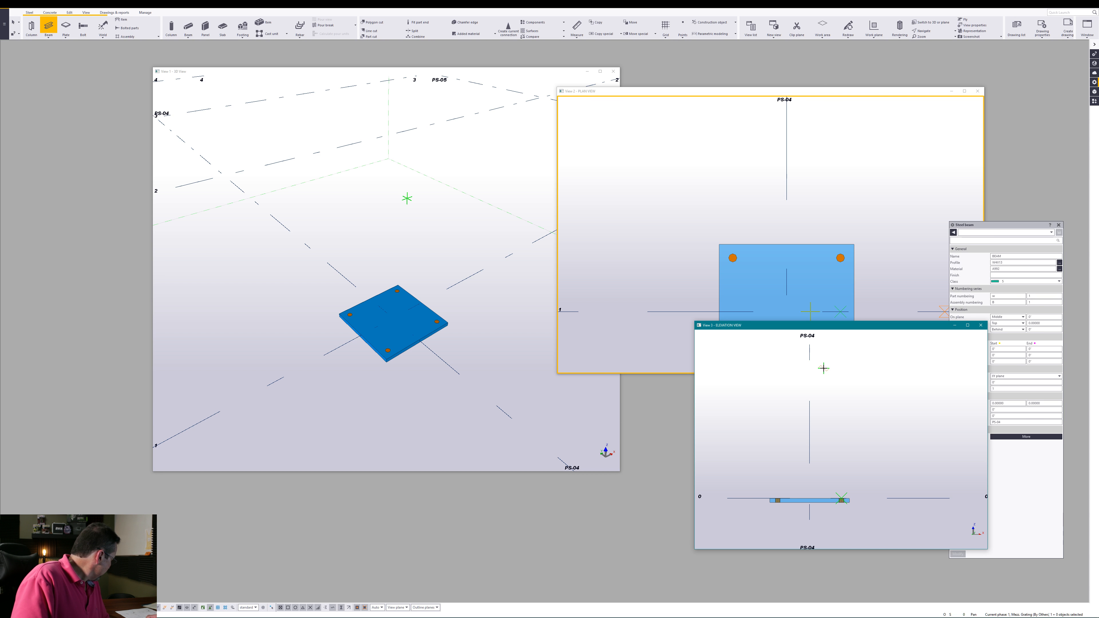
left_click(810, 500)
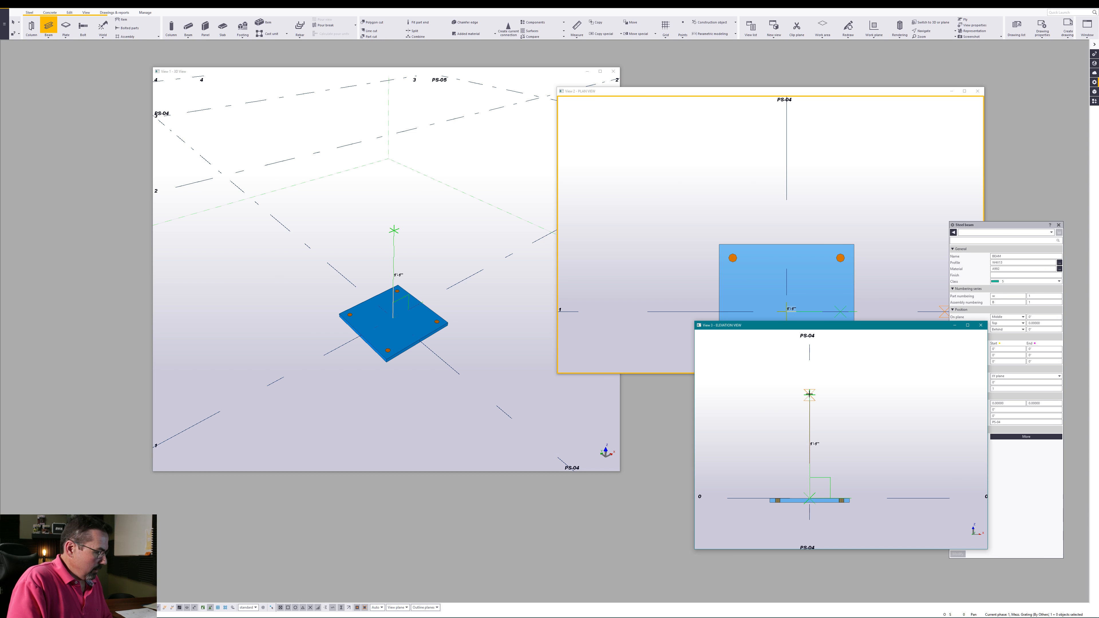
type("2'1\"5/8")
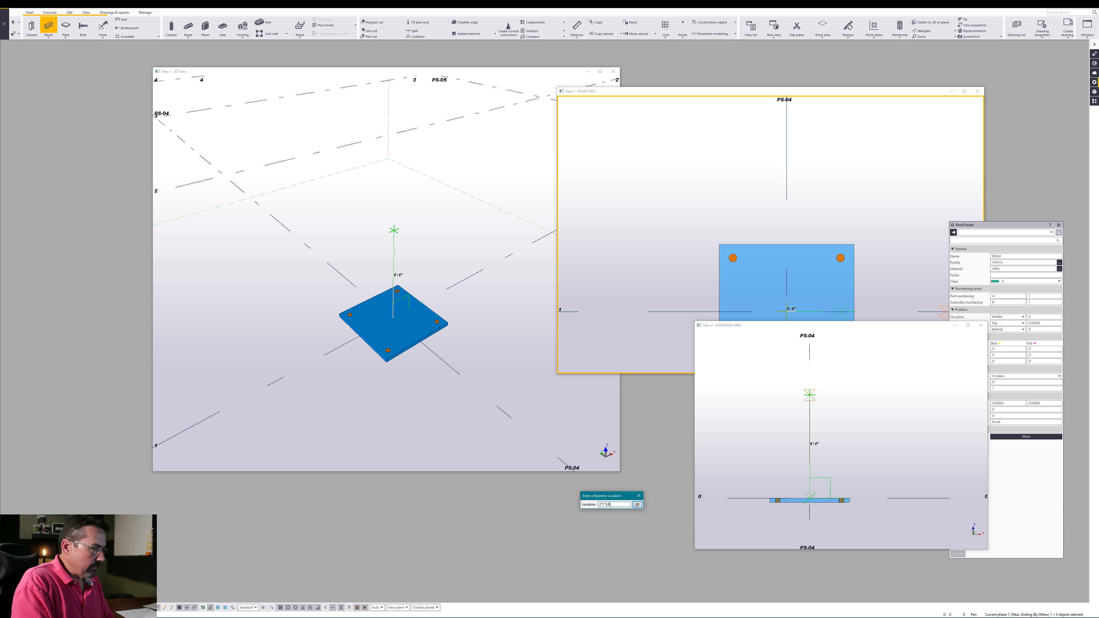
key("Return")
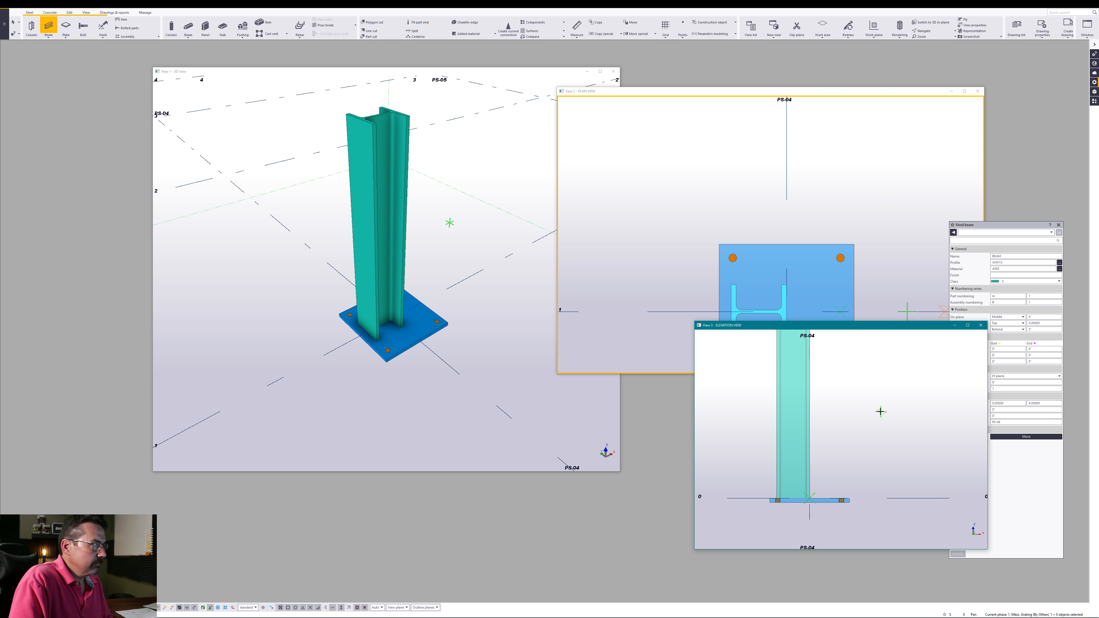
right_click(872, 417)
left_click(885, 423)
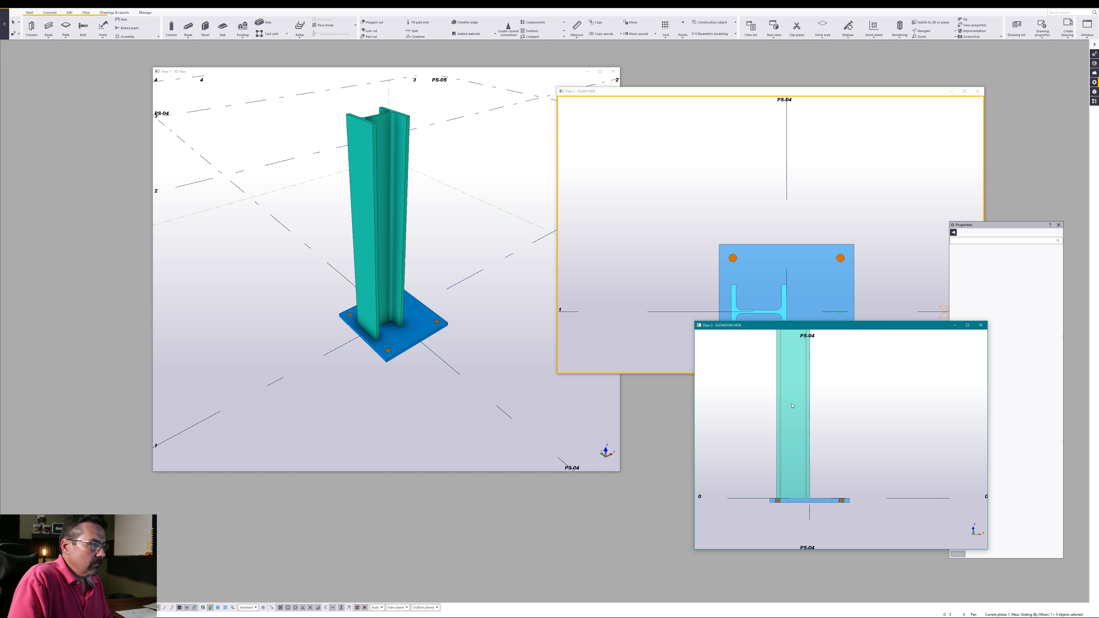
Centre the upright W-shape on the plate by modifying its position to rotation Top and depth Middle.
left_click(779, 405)
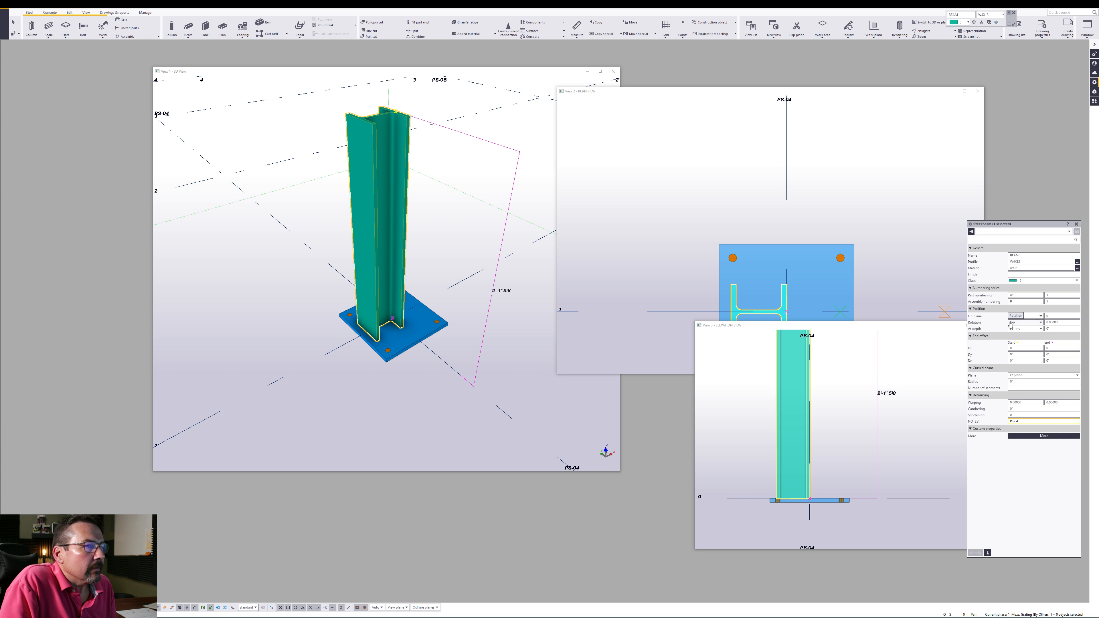
left_click(1040, 323)
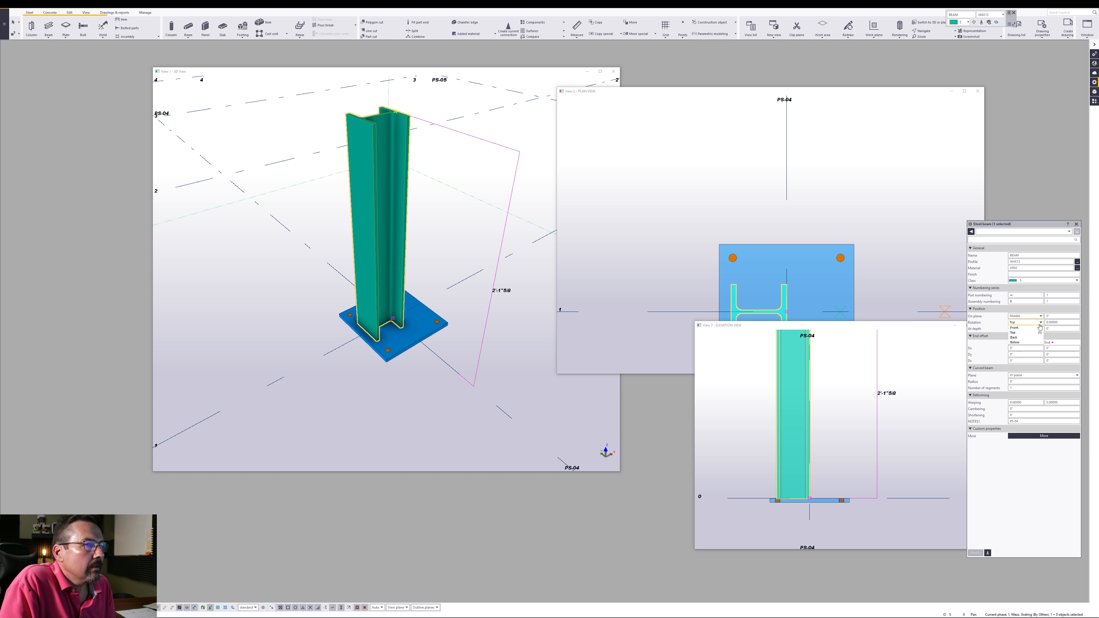
left_click(1026, 332)
left_click(1036, 329)
left_click(1035, 334)
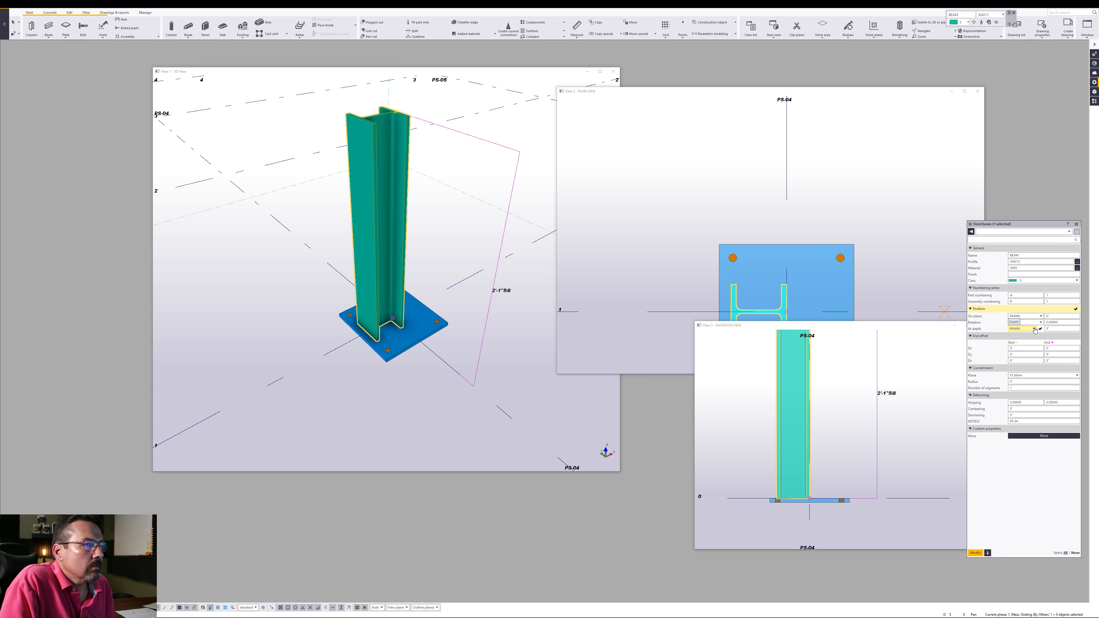
left_click(975, 554)
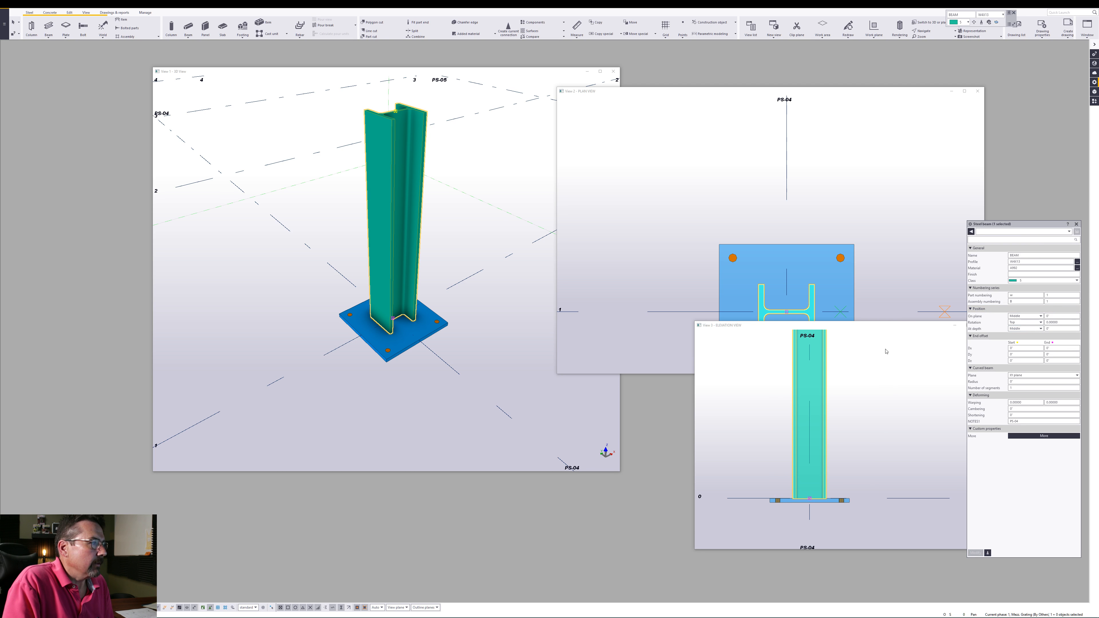
Start another steel beam with profile W6X25, keeping its depth position at Middle.
middle_click_drag(818, 228, 804, 138)
left_click(886, 466)
scroll(830, 443, "down", 4)
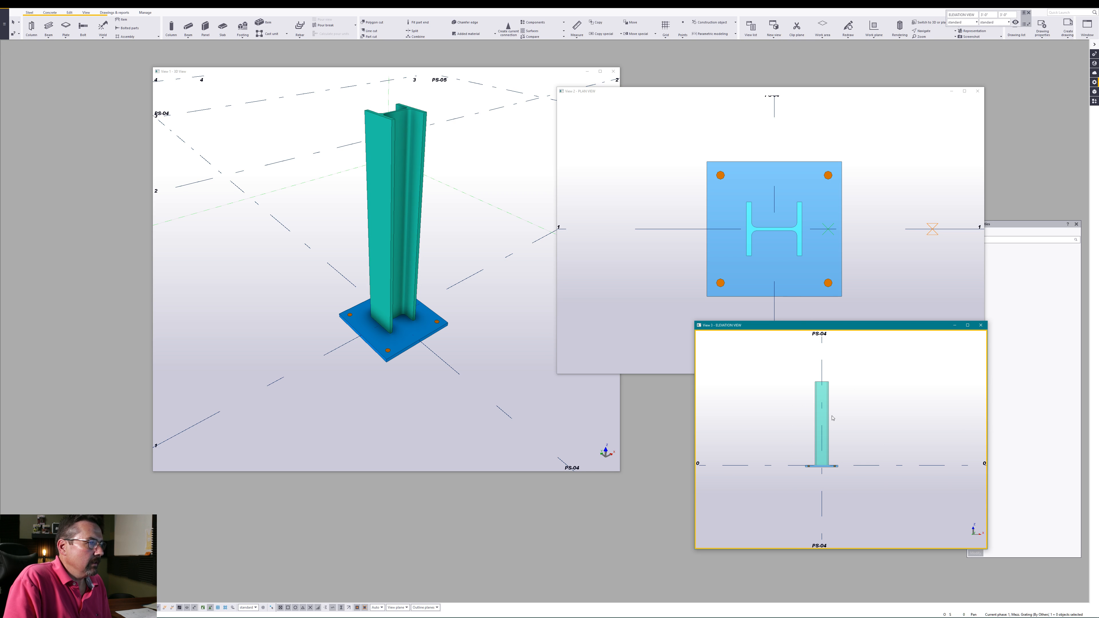
scroll(825, 370, "up", 2)
scroll(825, 371, "up", 1)
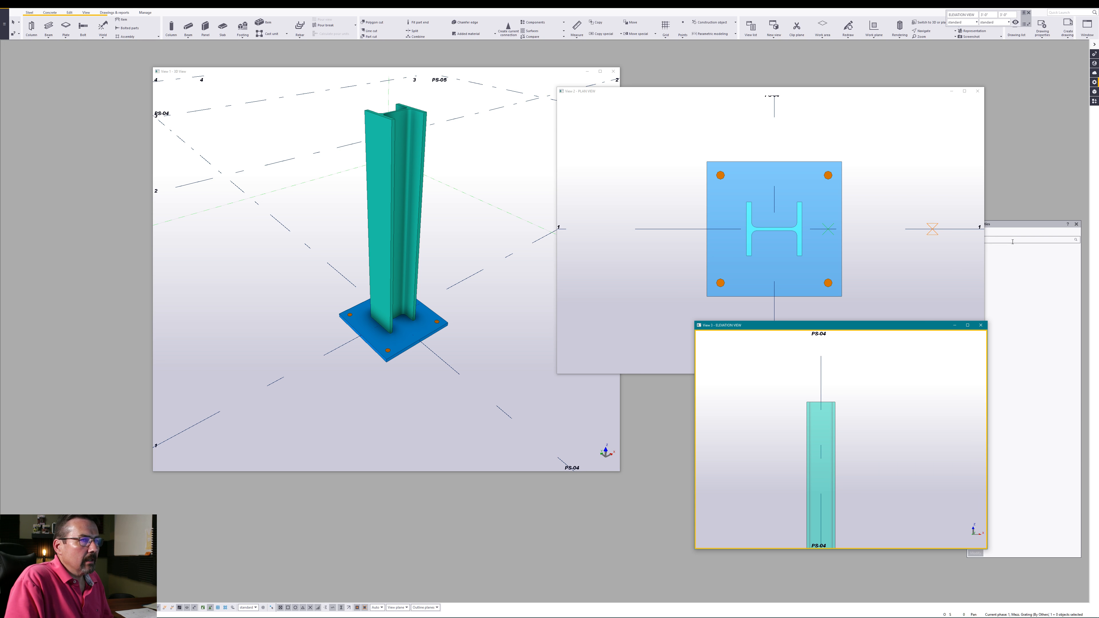
left_click(1010, 225)
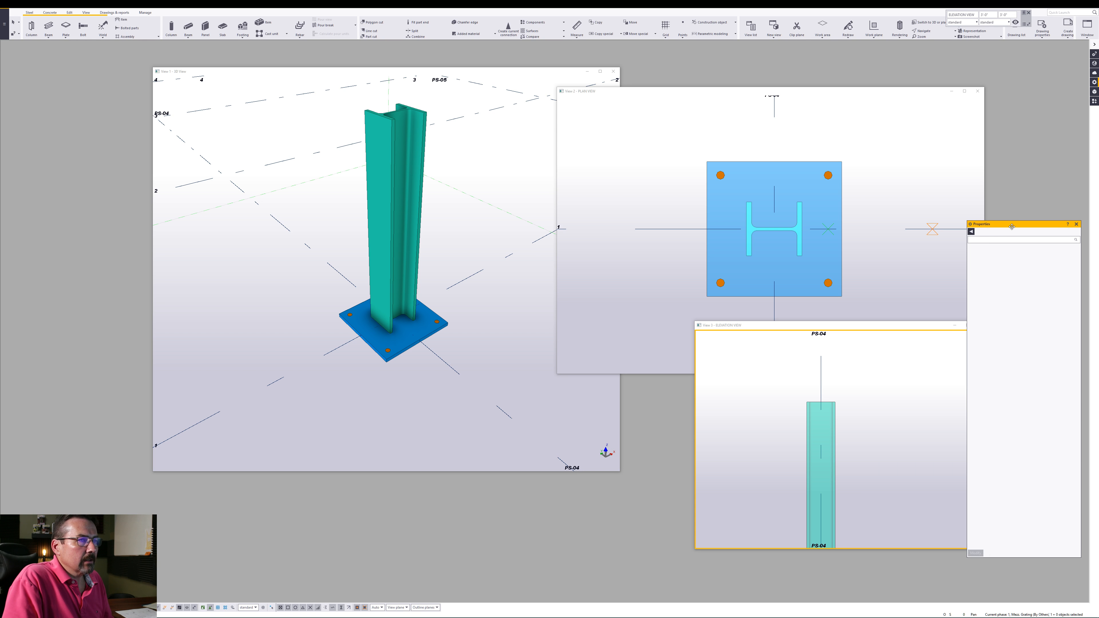
left_click(48, 26)
left_click_drag(1023, 262, 1001, 263)
type("W6")
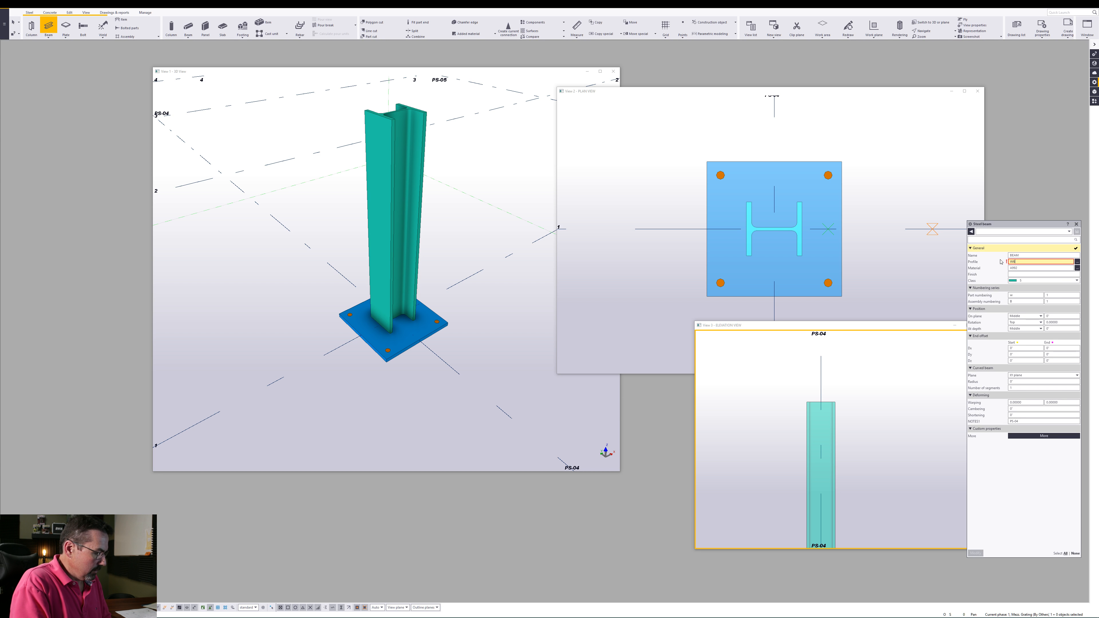
type("X25")
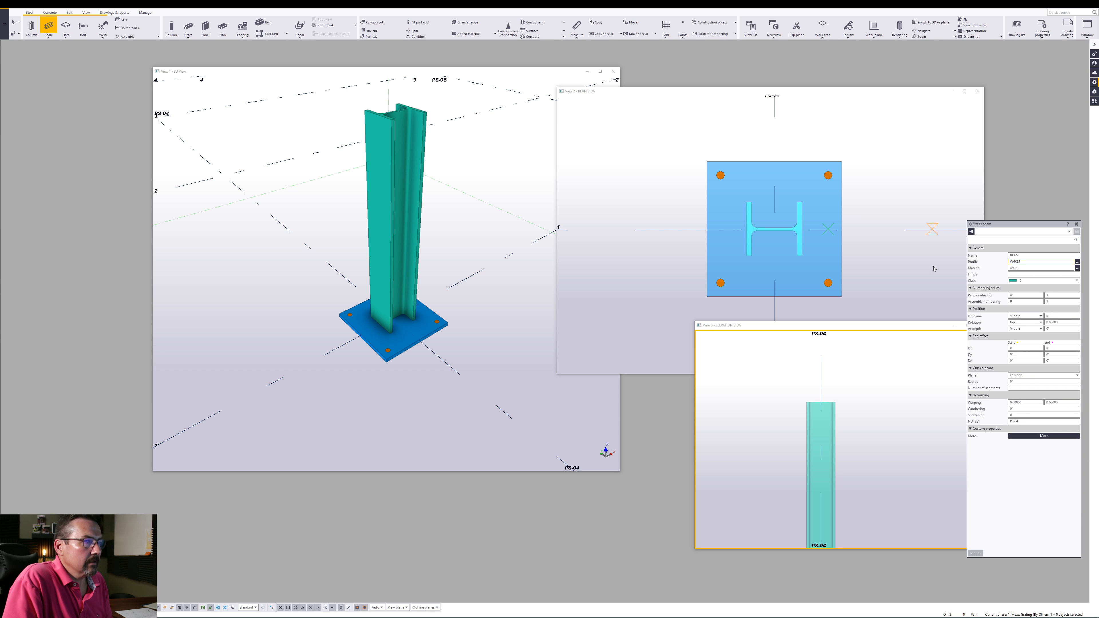
left_click(1023, 329)
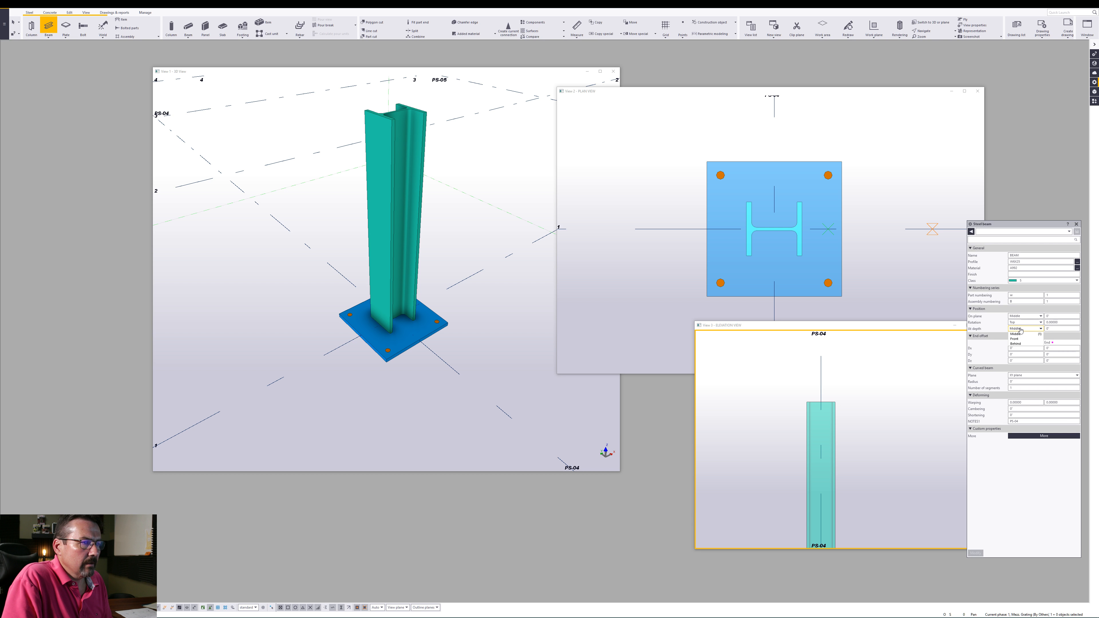
left_click(1020, 330)
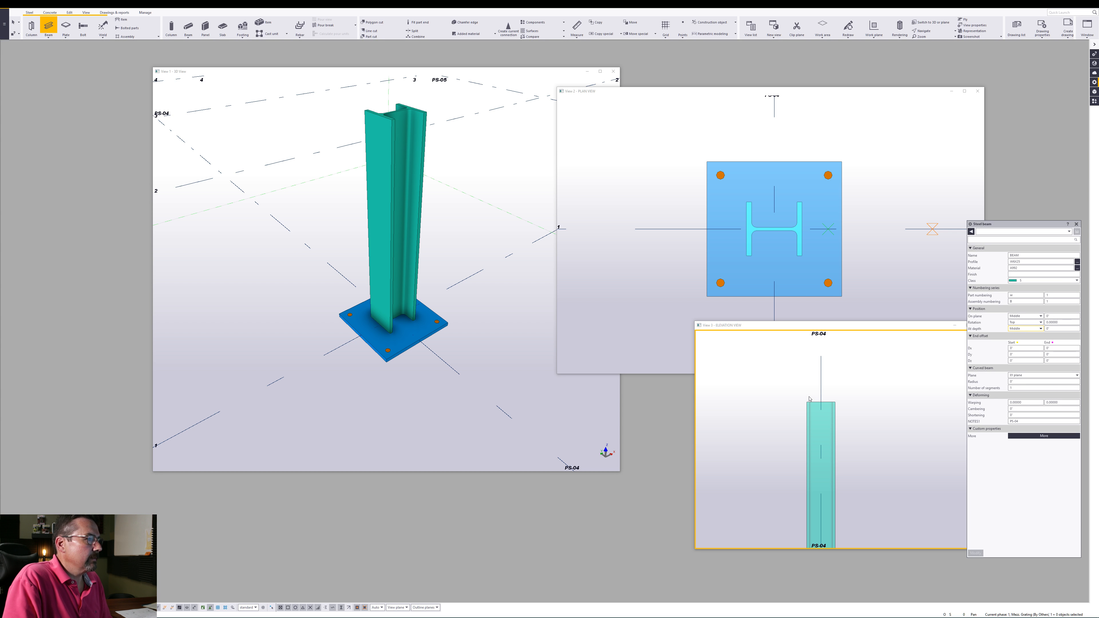
Draw the W6X25 beam horizontally across the column top in the elevation view, 1'-6" long and centred on PS-04.
left_click(813, 329)
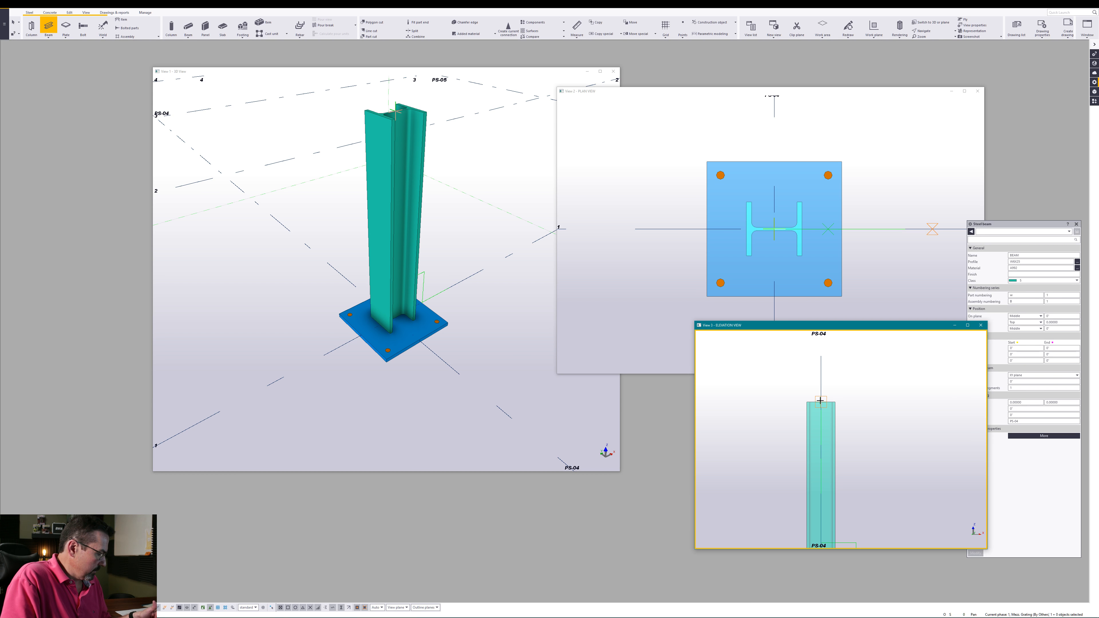
left_click(821, 403)
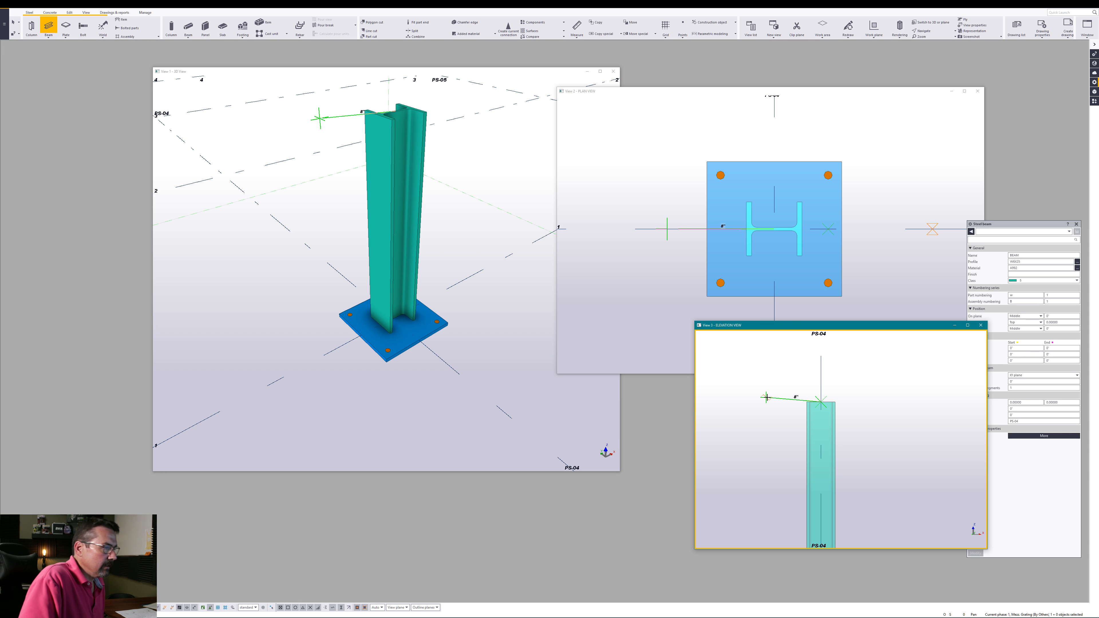
left_click(759, 402)
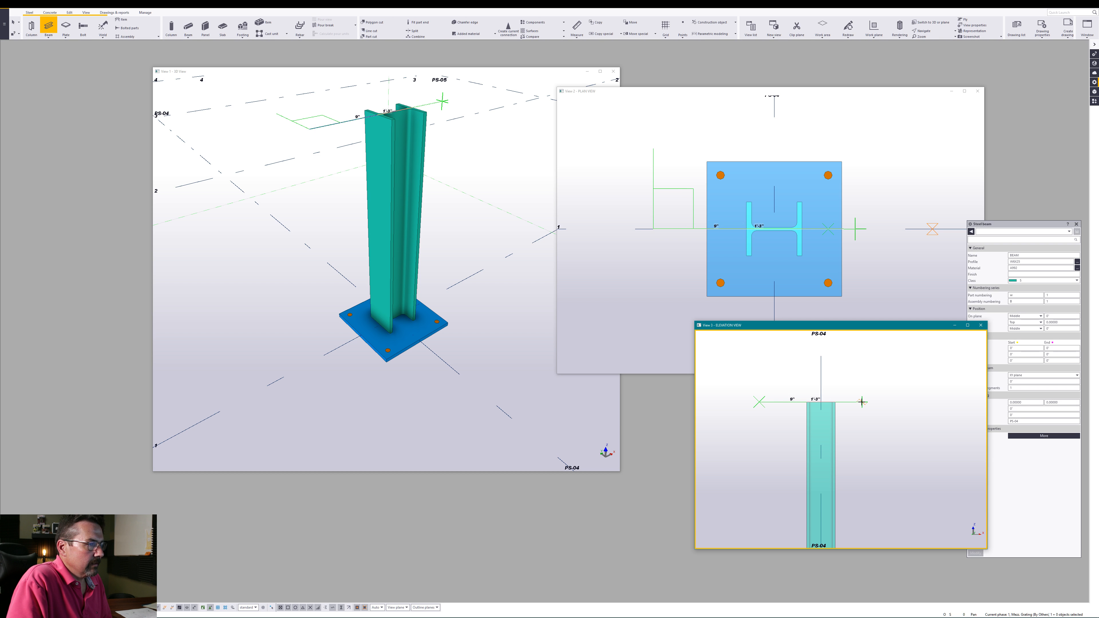
left_click(880, 400)
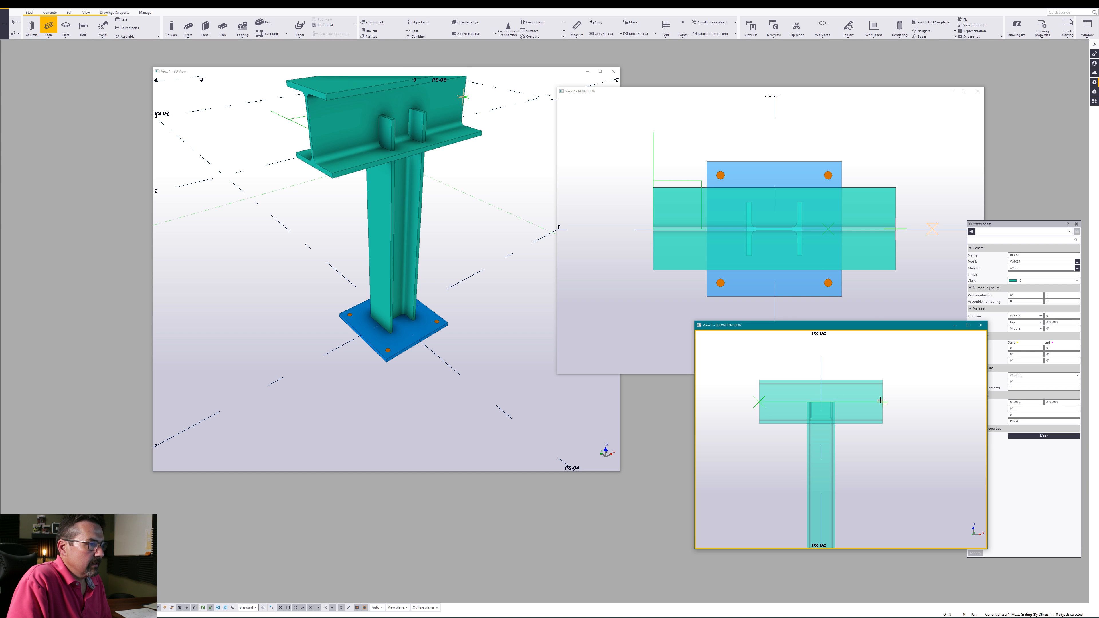
right_click(886, 367)
left_click(917, 376)
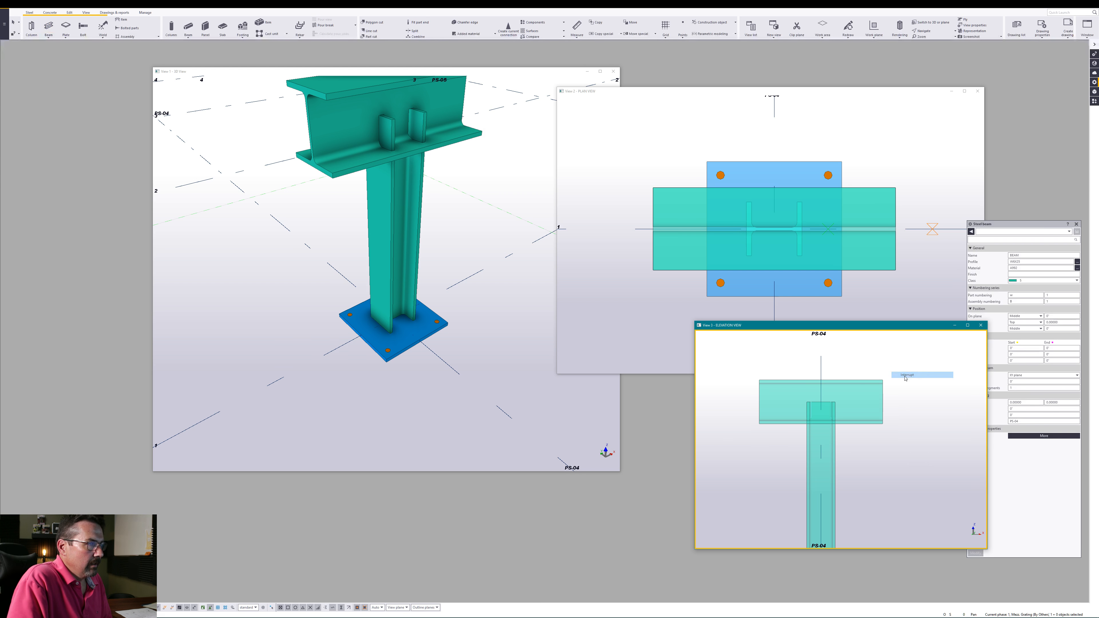
Move the horizontal beam straight up so that its bottom flange rests on the top of the column.
left_click(853, 424)
right_click(859, 439)
left_click(882, 483)
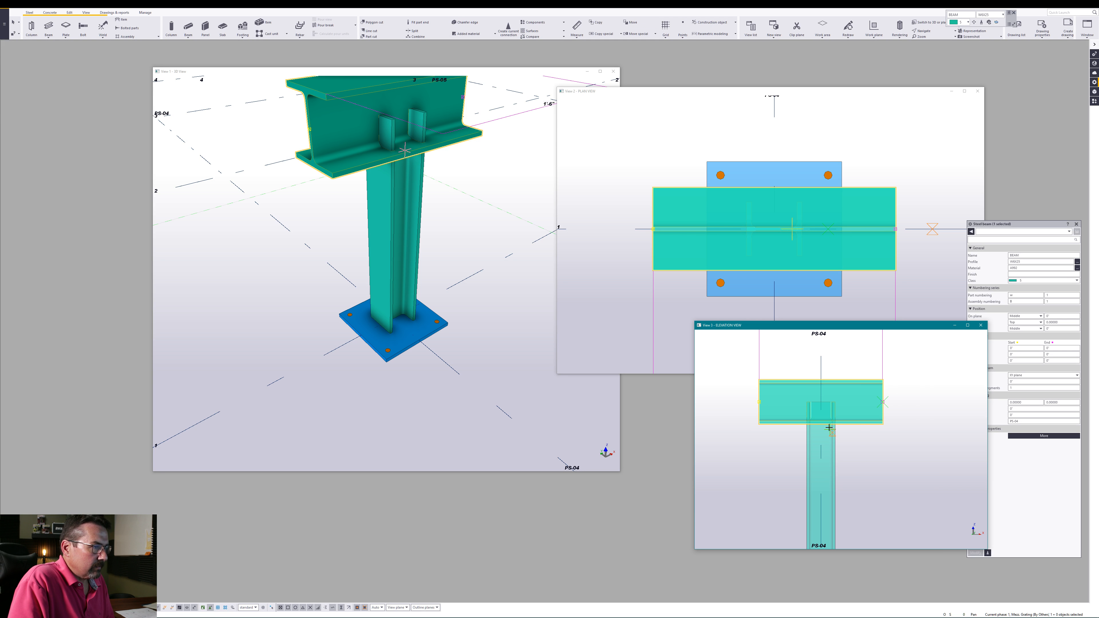
scroll(828, 428, "up", 3)
left_click(817, 426)
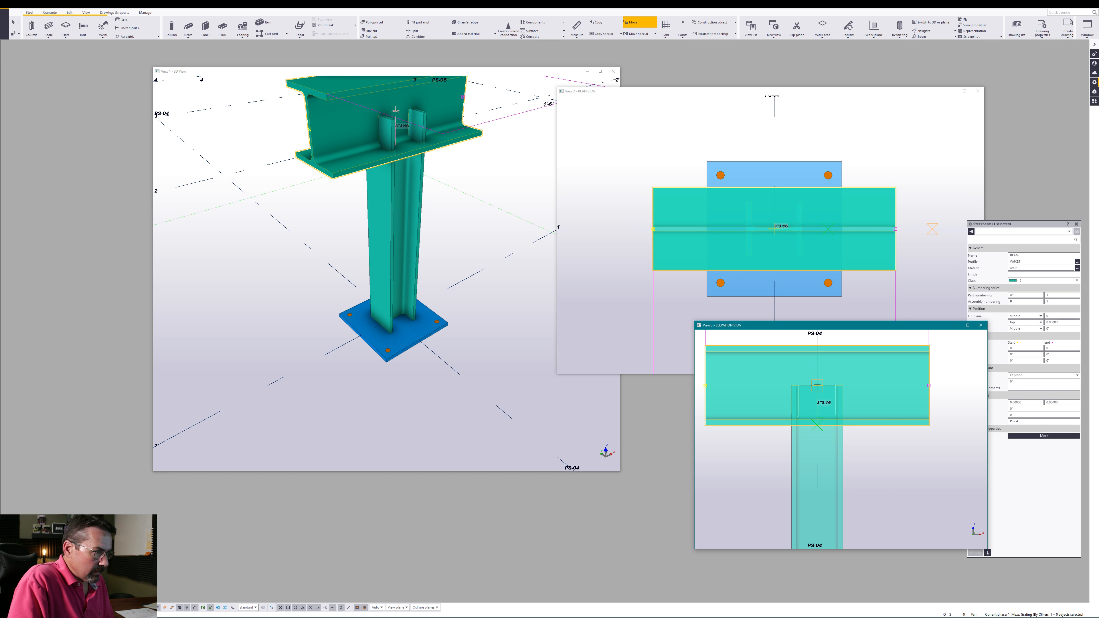
left_click(816, 384)
scroll(844, 396, "down", 3)
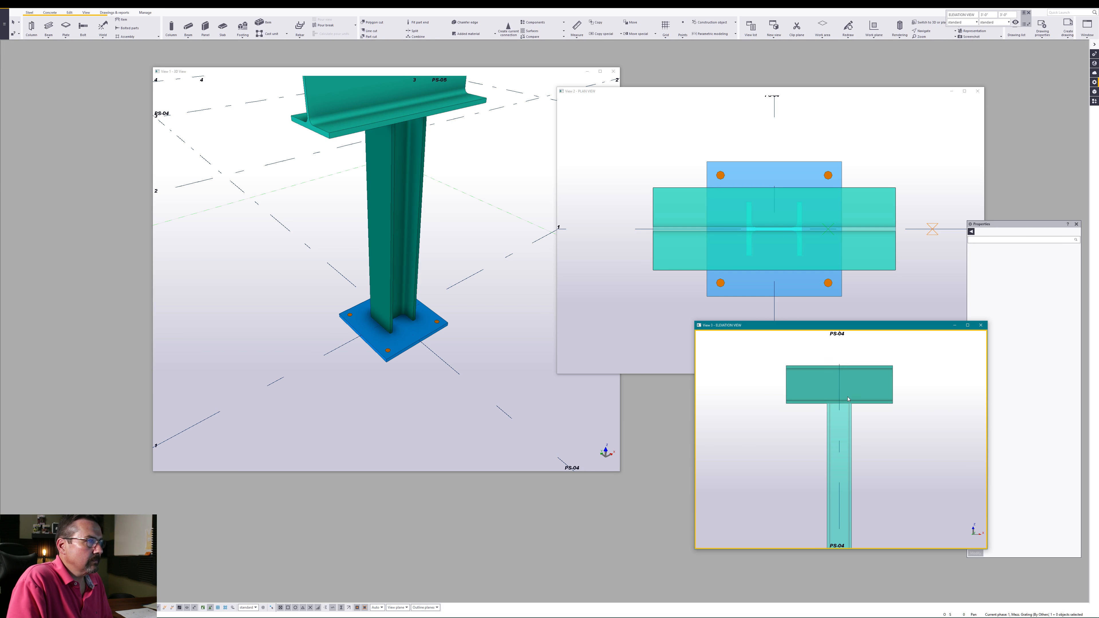
Select the base plate and the top beam in the 3D view and add both to the column's assembly.
scroll(355, 225, "down", 4)
middle_click_drag(337, 173, 398, 206, "ctrl")
scroll(396, 194, "up", 4)
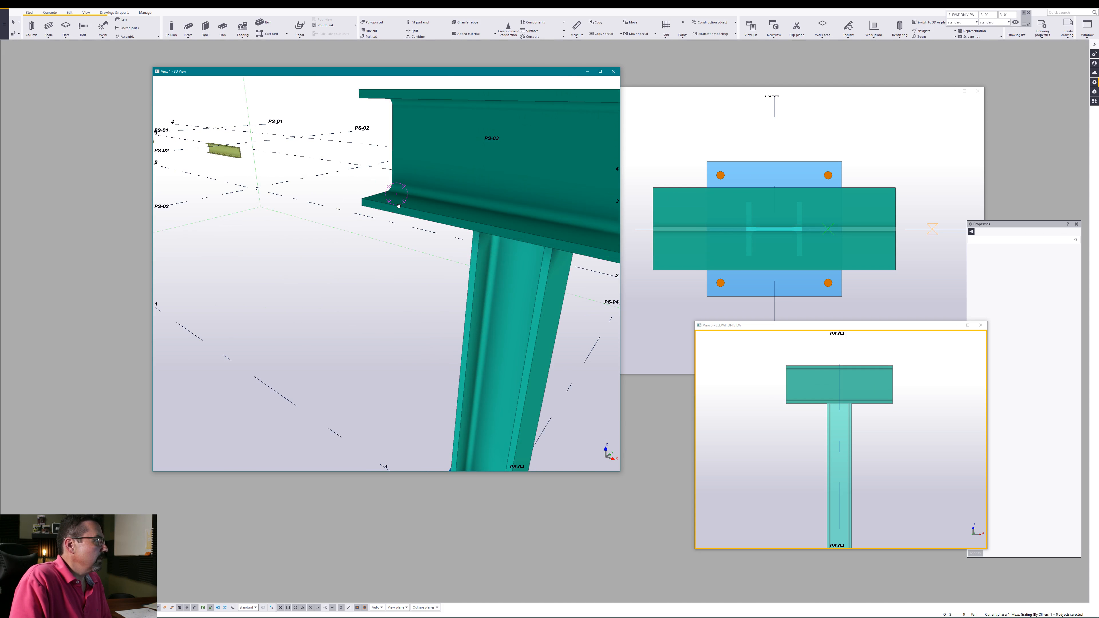
scroll(399, 207, "down", 5)
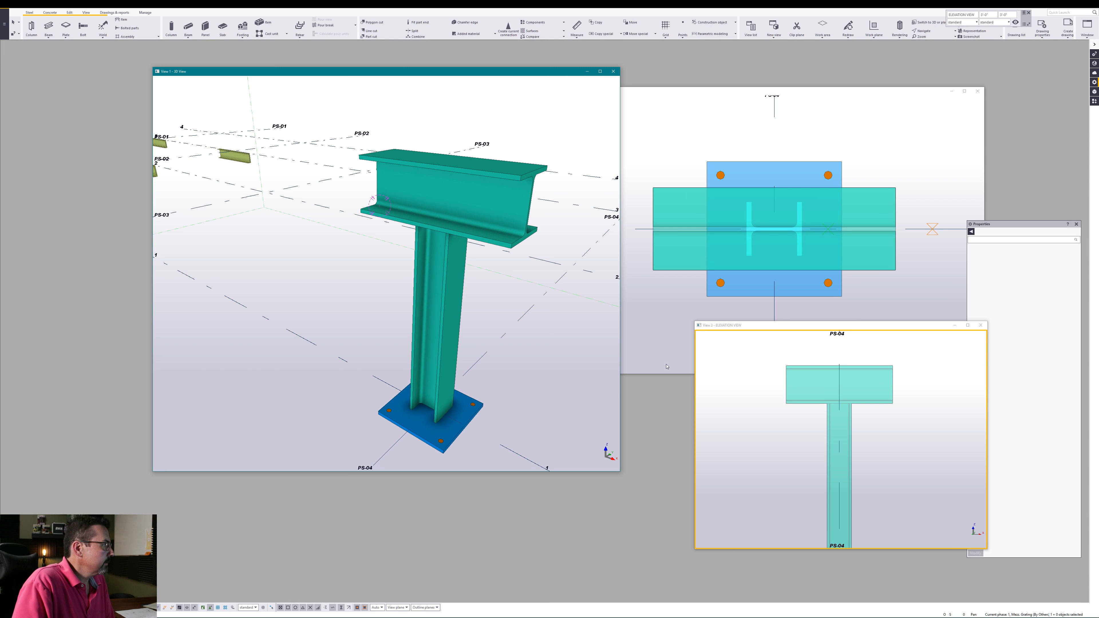
middle_click_drag(530, 277, 542, 219)
left_click(521, 167)
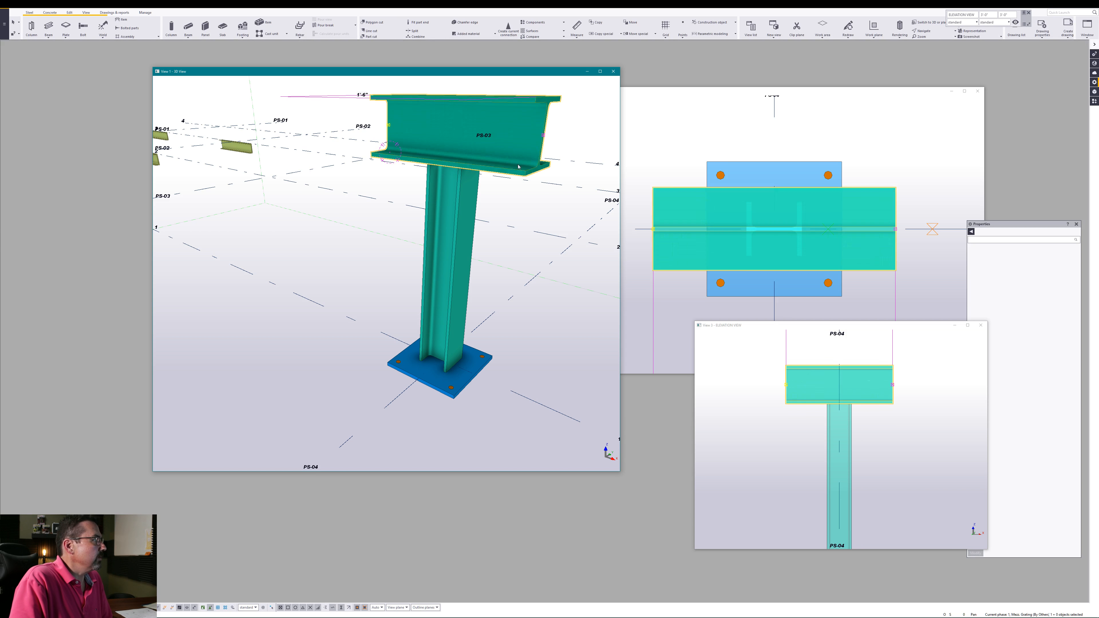
left_click(478, 353)
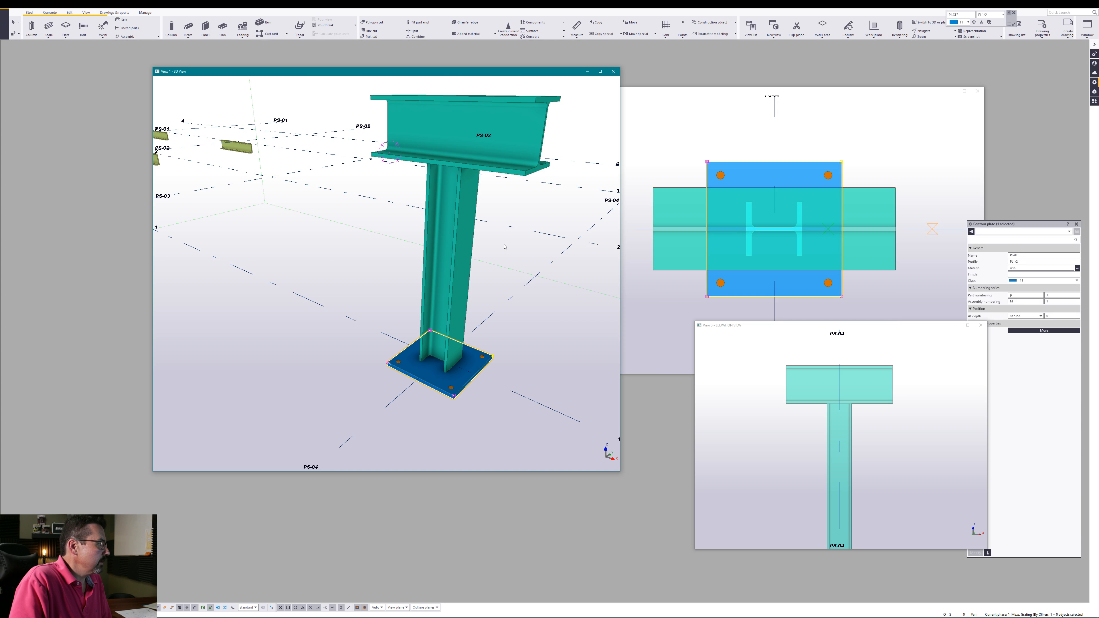
left_click(504, 167, "ctrl")
right_click(507, 159)
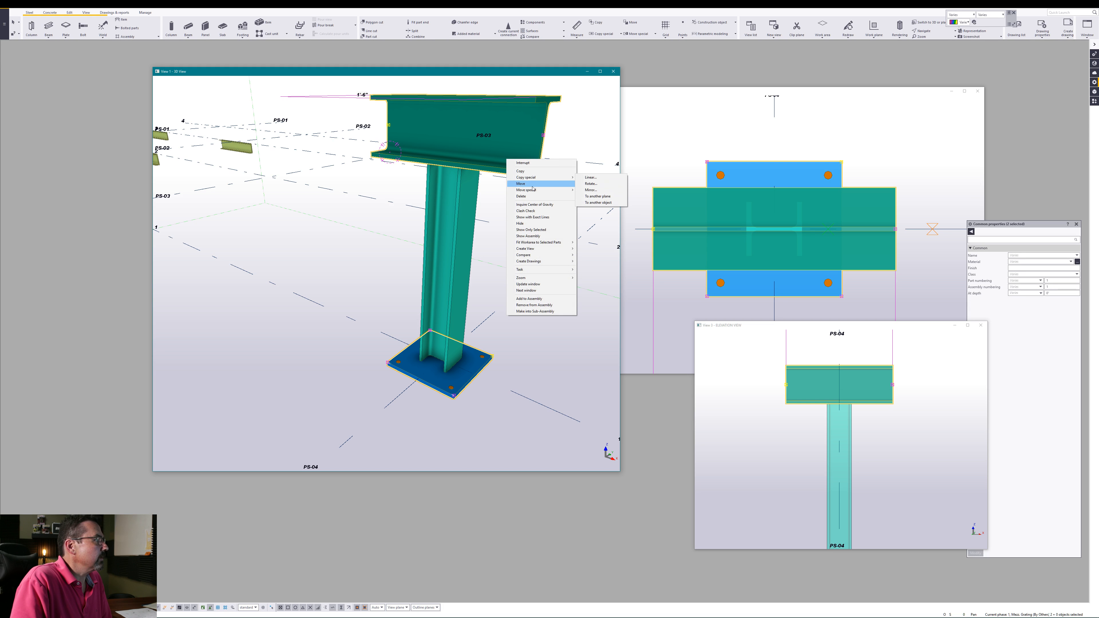
left_click(531, 299)
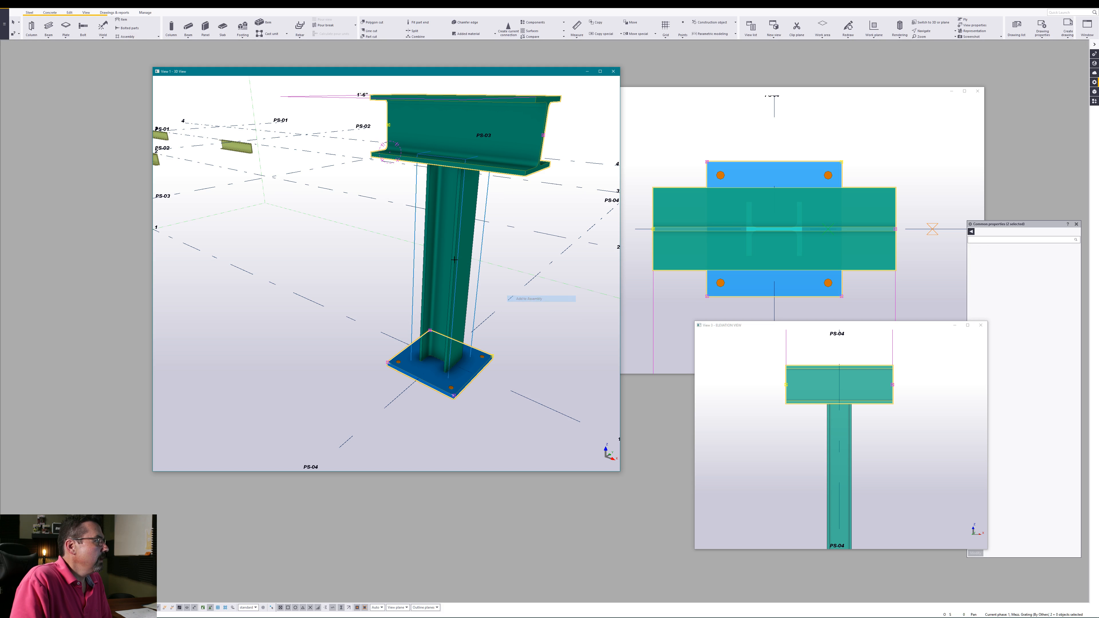
left_click(456, 236)
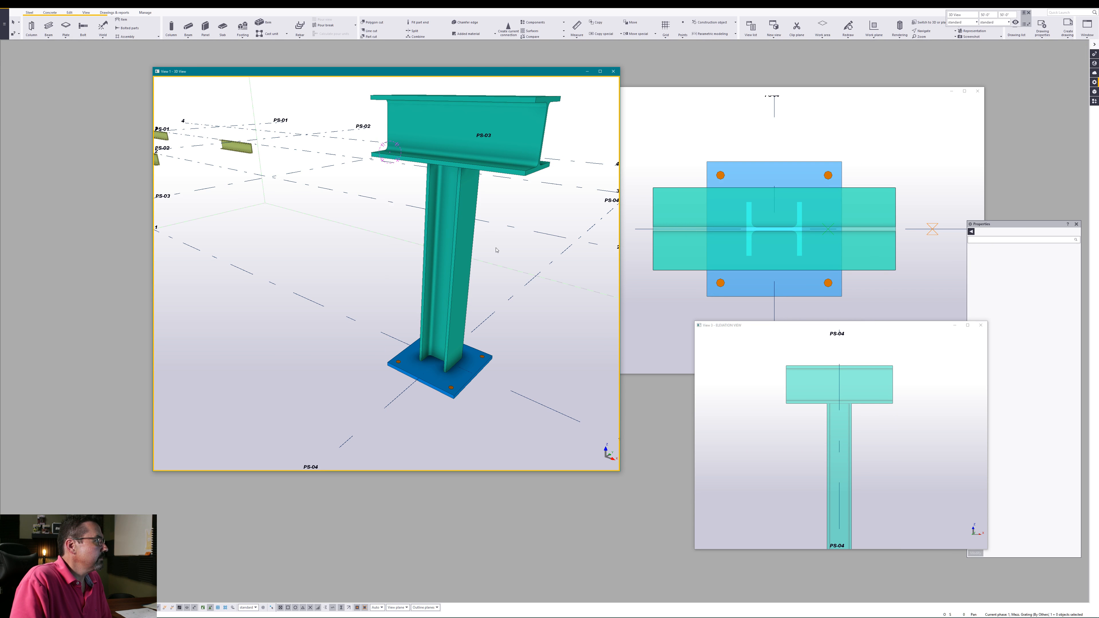
Check which parts belong to the column's assembly and inspect the support from another side in the 3D view.
left_click(430, 254)
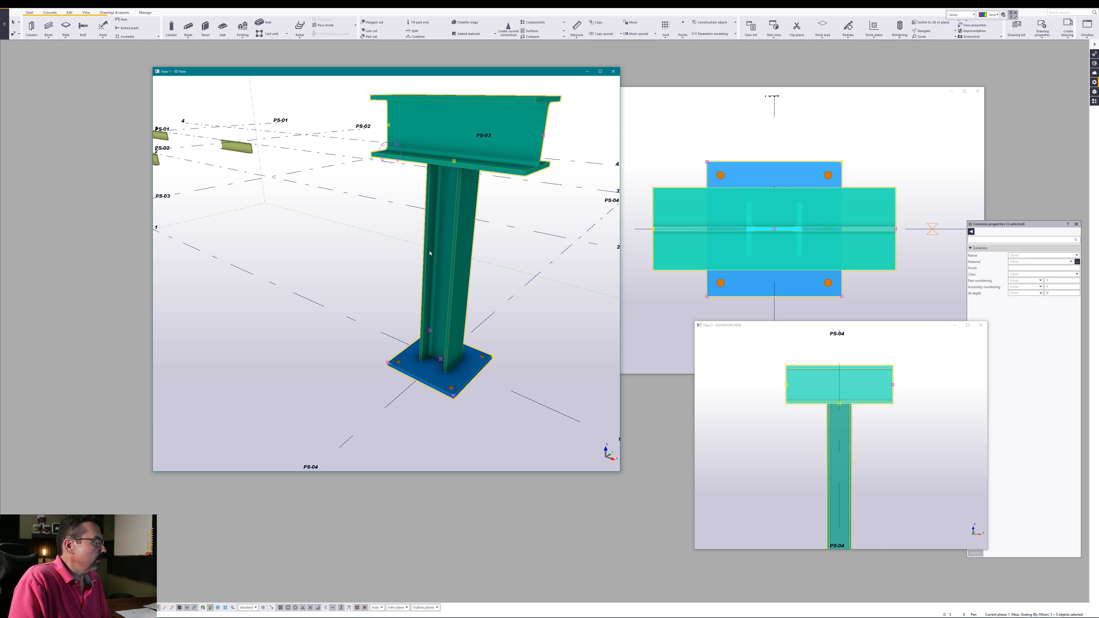
middle_click_drag(430, 253, 514, 232, "ctrl")
scroll(522, 291, "down", 2)
middle_click_drag(503, 269, 547, 260, "ctrl")
left_click(551, 259)
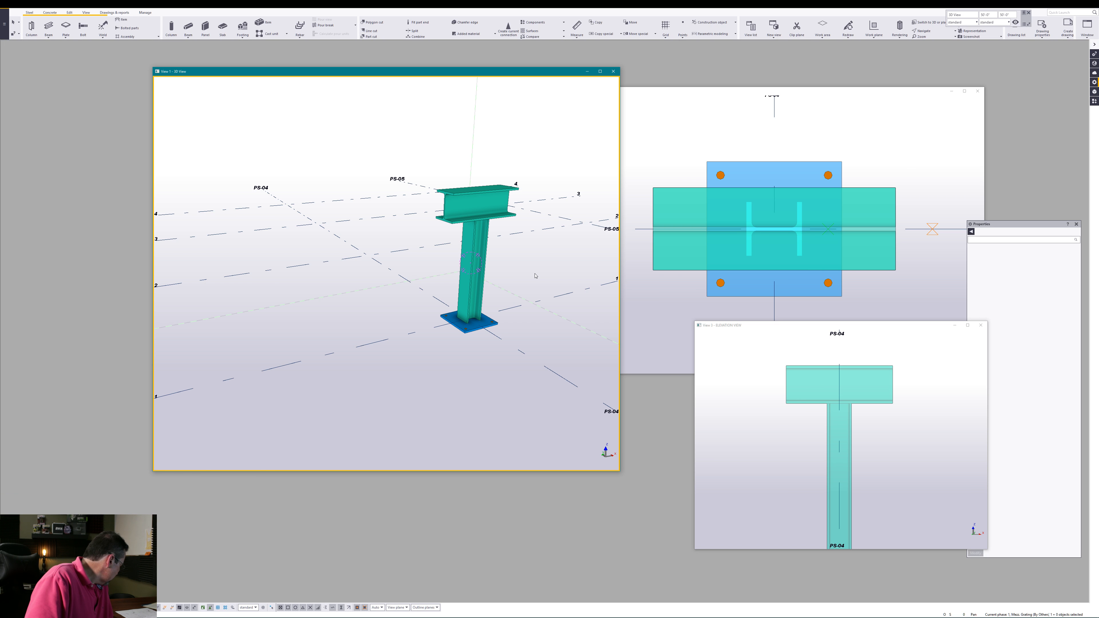
Move the complete support from grid intersection PS-04/1 to PS-05/1 in the plan view.
scroll(490, 298, "down", 3)
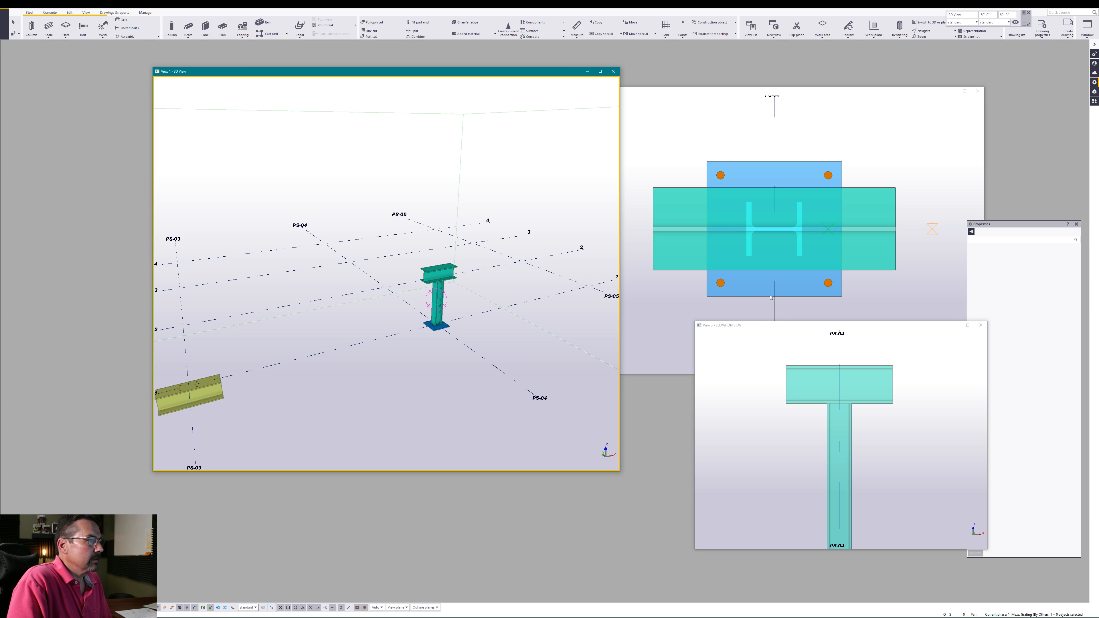
scroll(770, 297, "down", 3)
left_click_drag(695, 198, 847, 283)
right_click(847, 282)
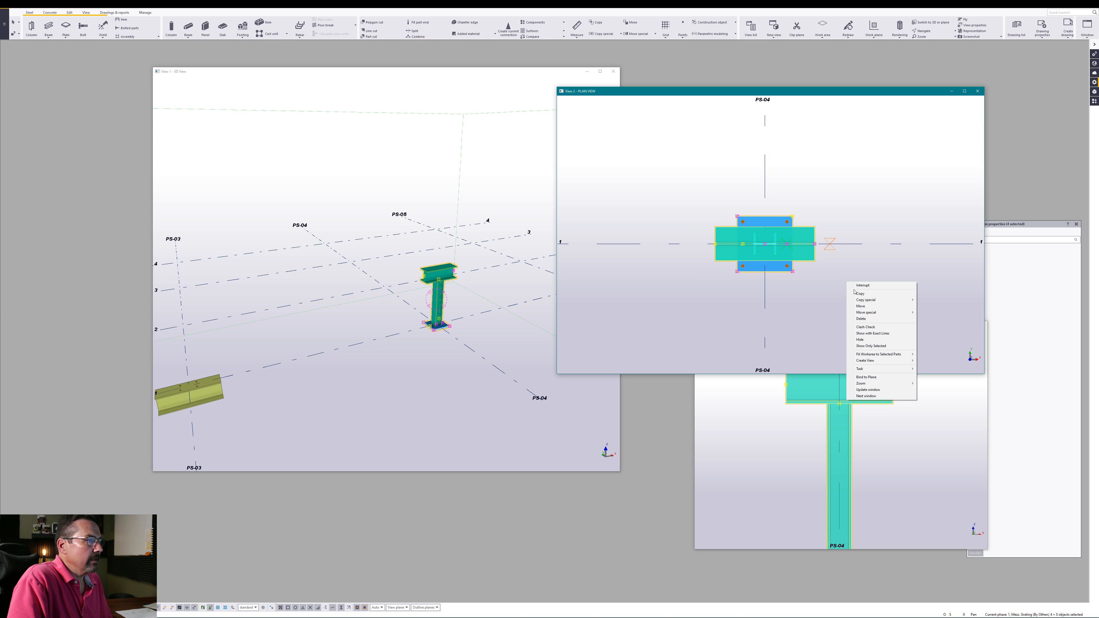
left_click(861, 305)
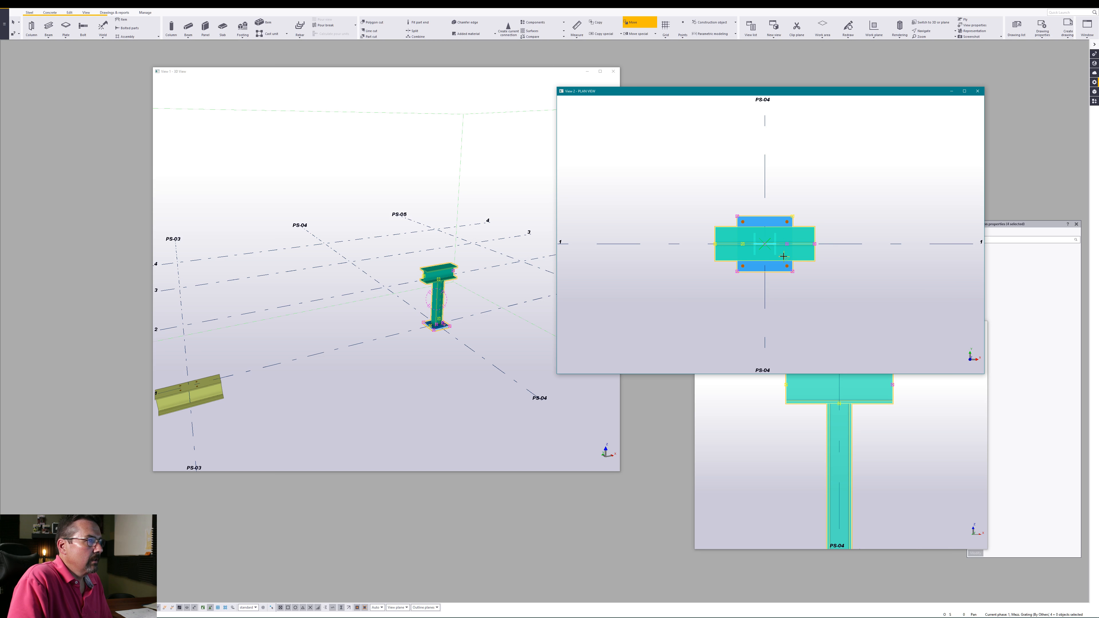
left_click(767, 246)
scroll(767, 246, "down", 6)
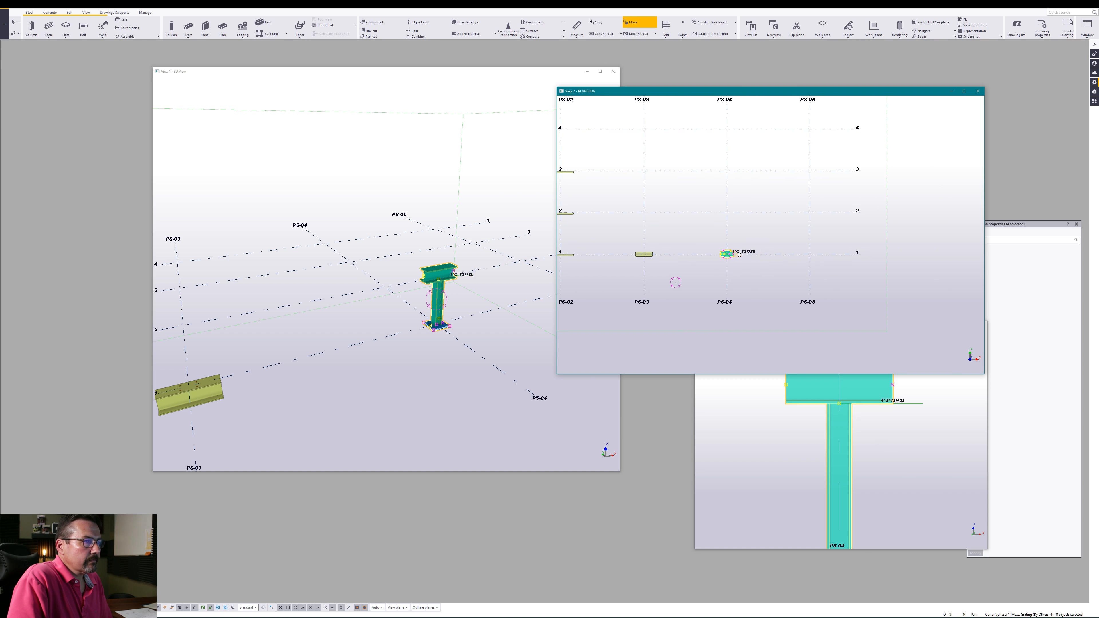
left_click(817, 253)
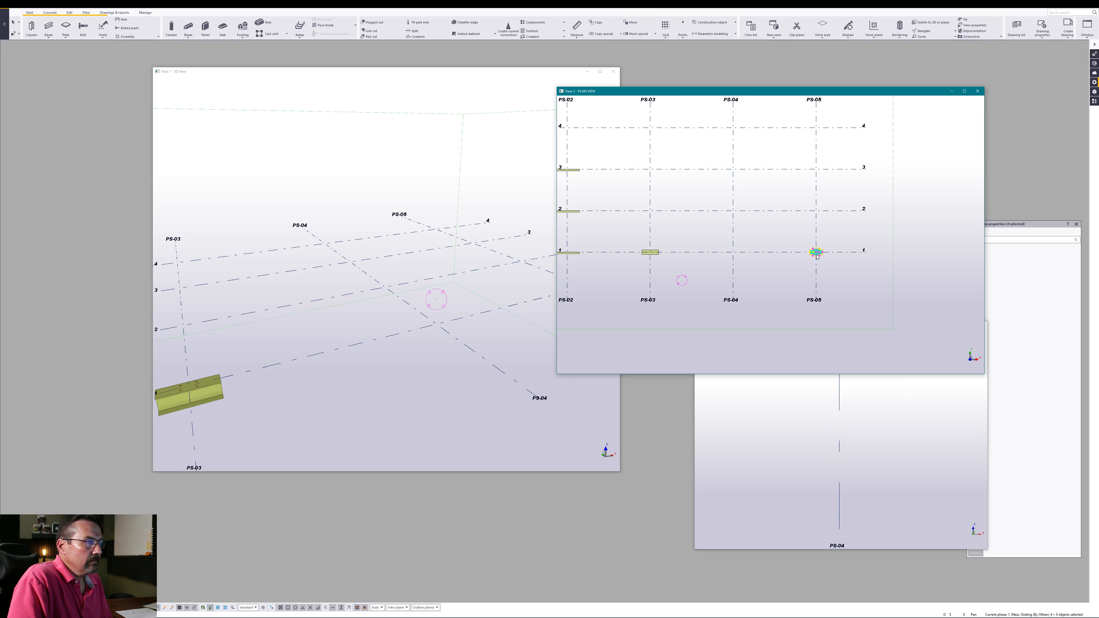
Set the NOTES1 property of the moved support's column to PS-05 and apply the change.
left_click(496, 302)
scroll(496, 302, "up", 10)
left_click(466, 278)
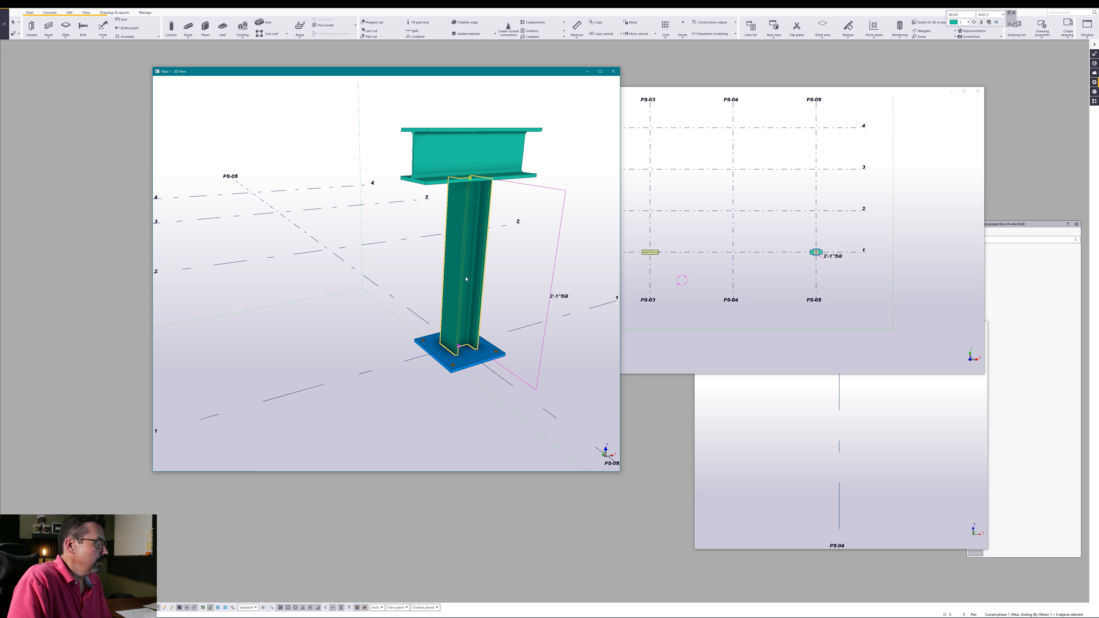
left_click(1028, 422)
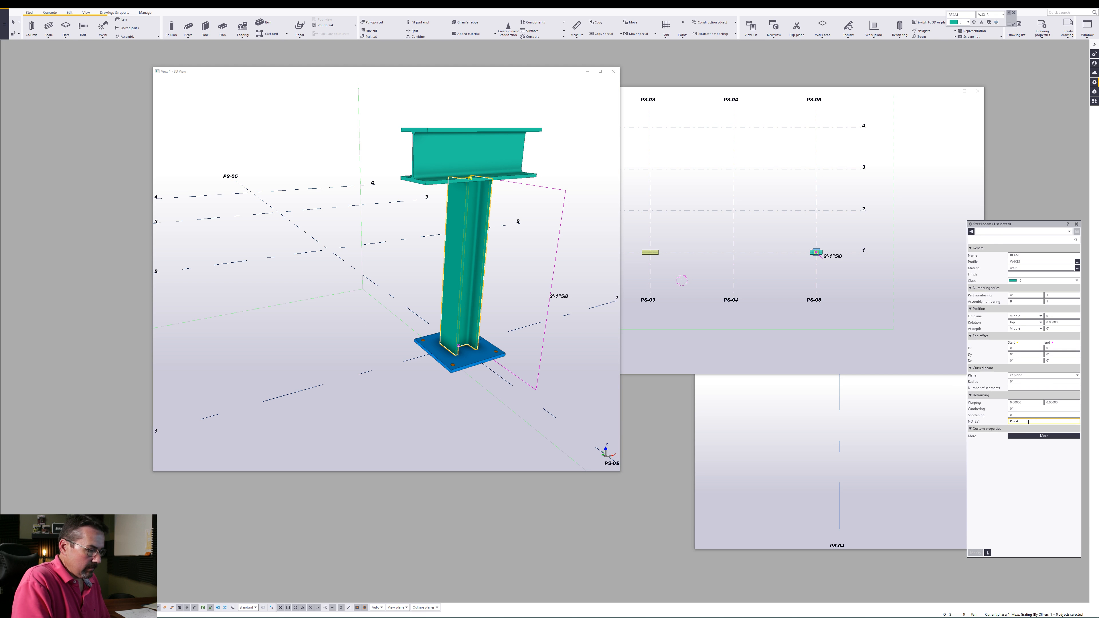
key("BackSpace")
type("5")
left_click(976, 553)
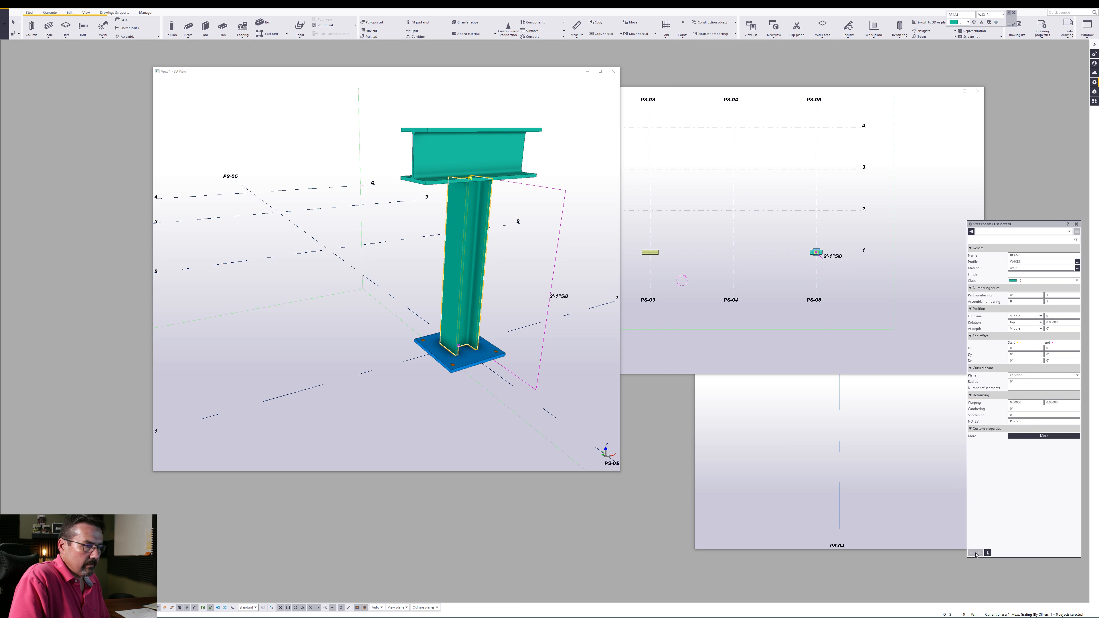
left_click(581, 371)
Copy the PS-05 support along its grid line from line 1 to lines 2, 3 and 4.
scroll(585, 282, "down", 3)
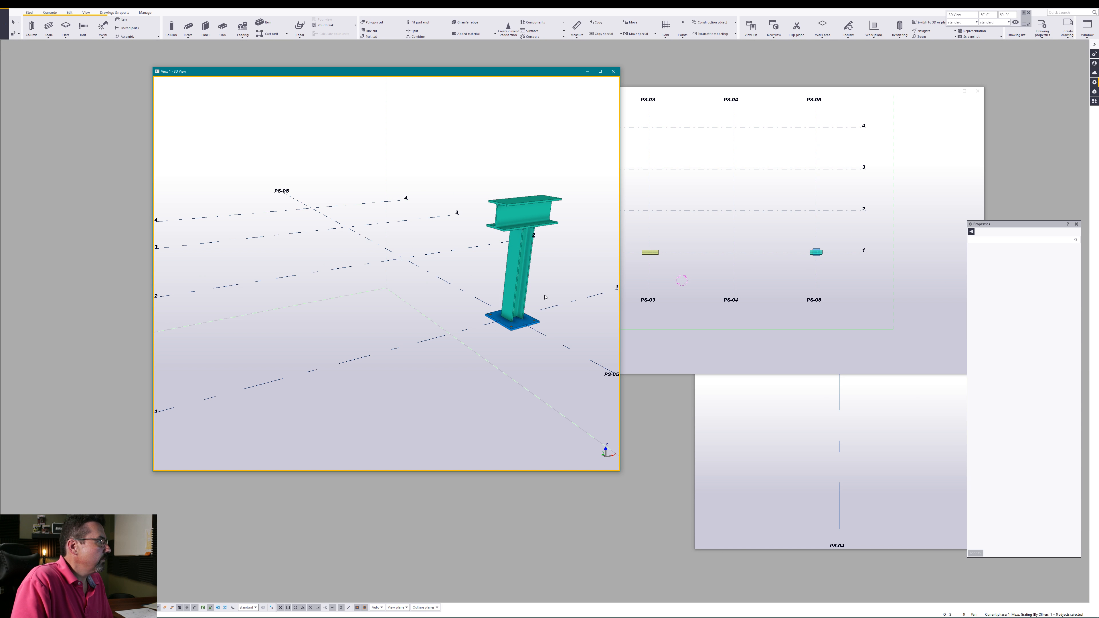
middle_click_drag(545, 297, 453, 288, "ctrl")
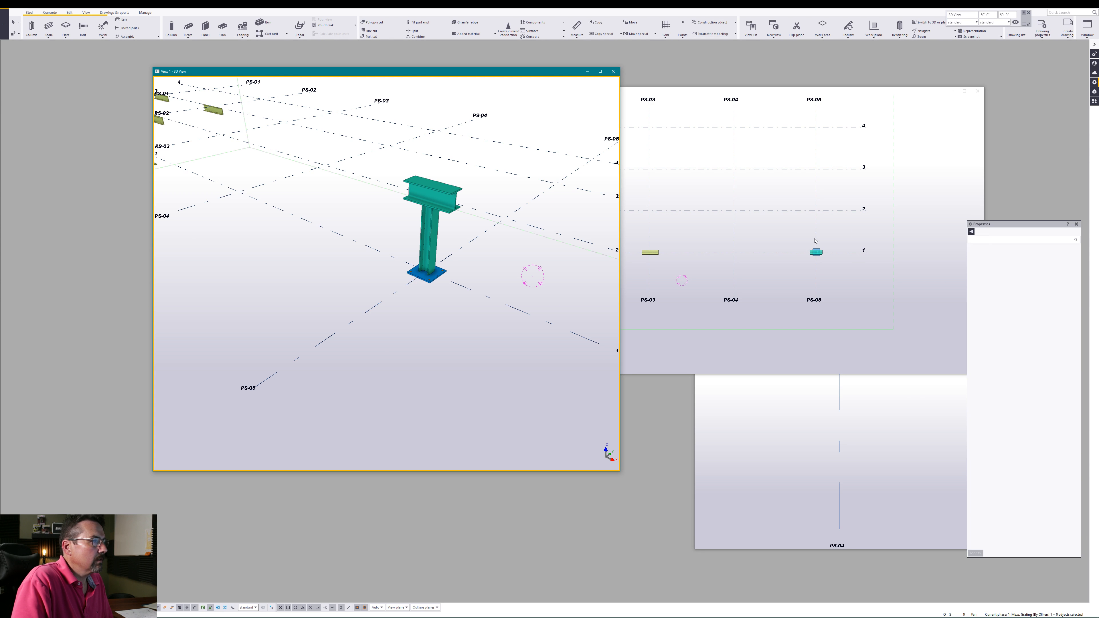
left_click_drag(802, 238, 835, 267)
right_click(836, 268)
left_click(847, 281)
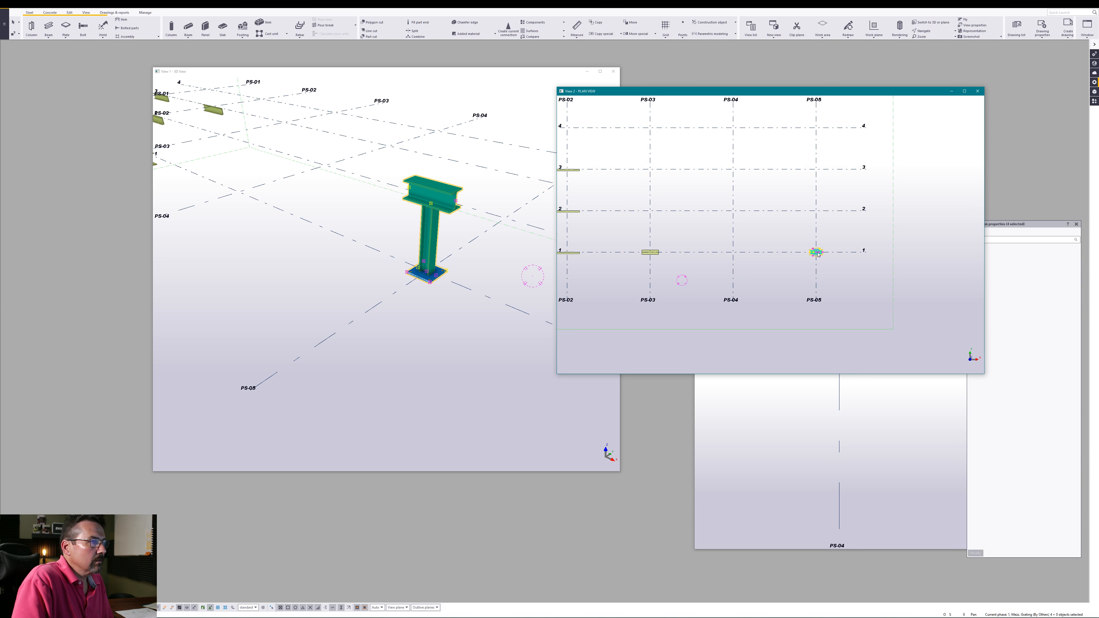
left_click(816, 251)
left_click(817, 169)
left_click(815, 127)
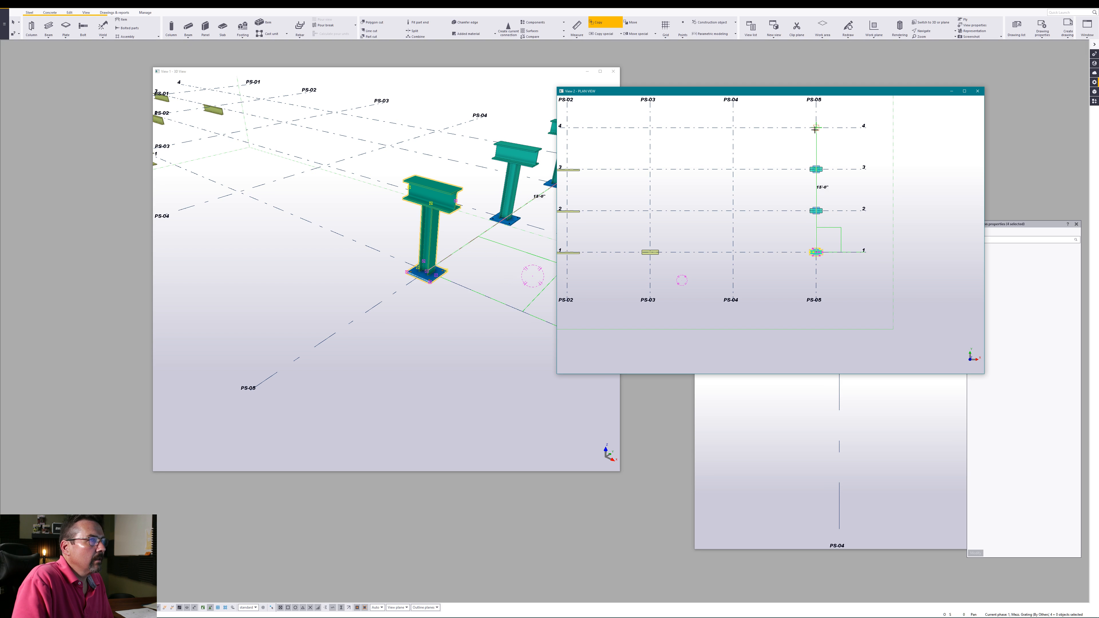
right_click(829, 143)
left_click(844, 148)
left_click(869, 234)
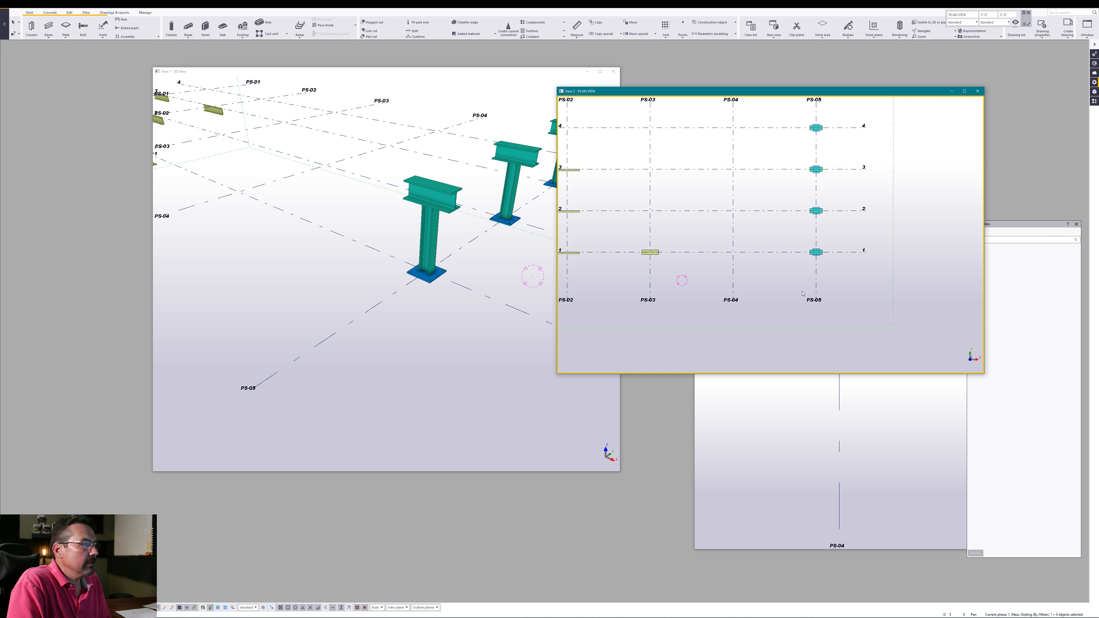
Copy the complete support at PS-05/1 across to grid line PS-04 on line 1.
left_click_drag(801, 243, 827, 262)
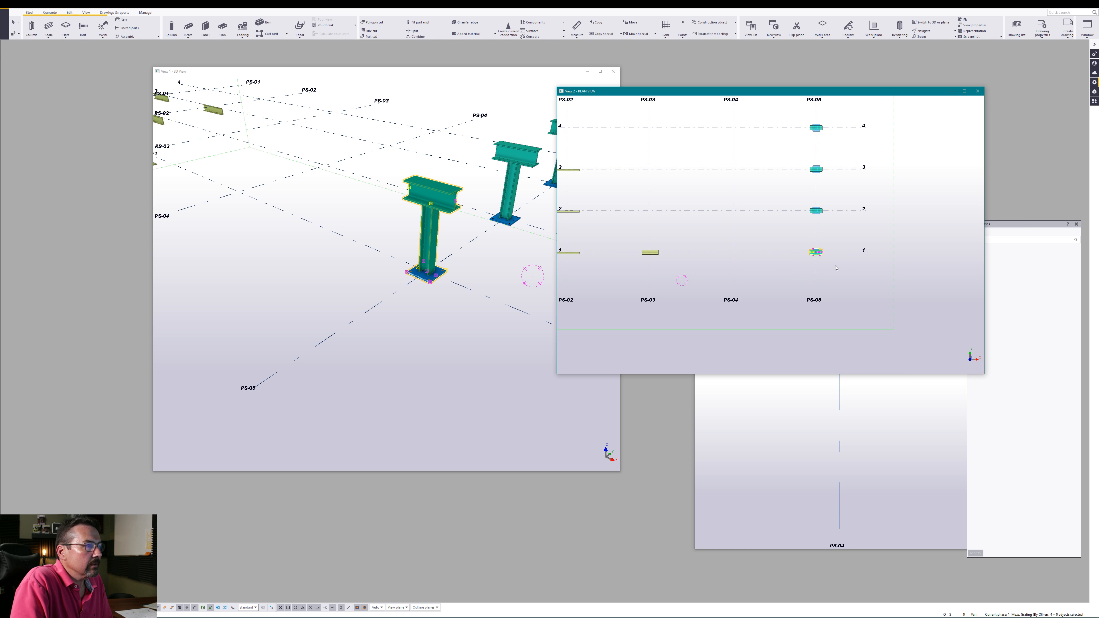
right_click(834, 265)
left_click(849, 278)
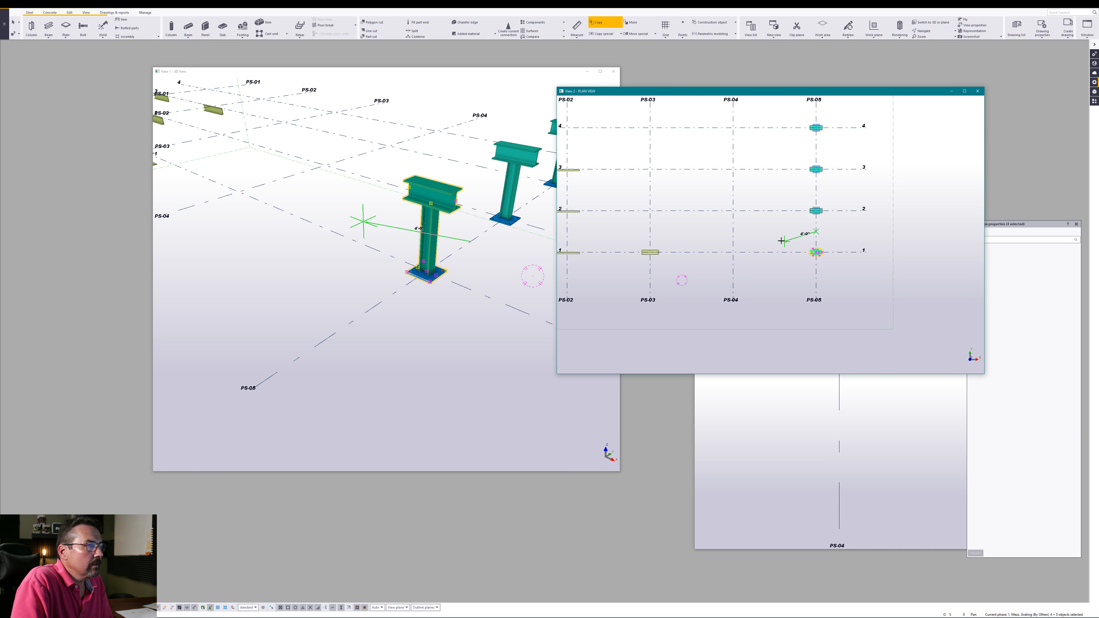
left_click(732, 231)
right_click(753, 233)
left_click(760, 237)
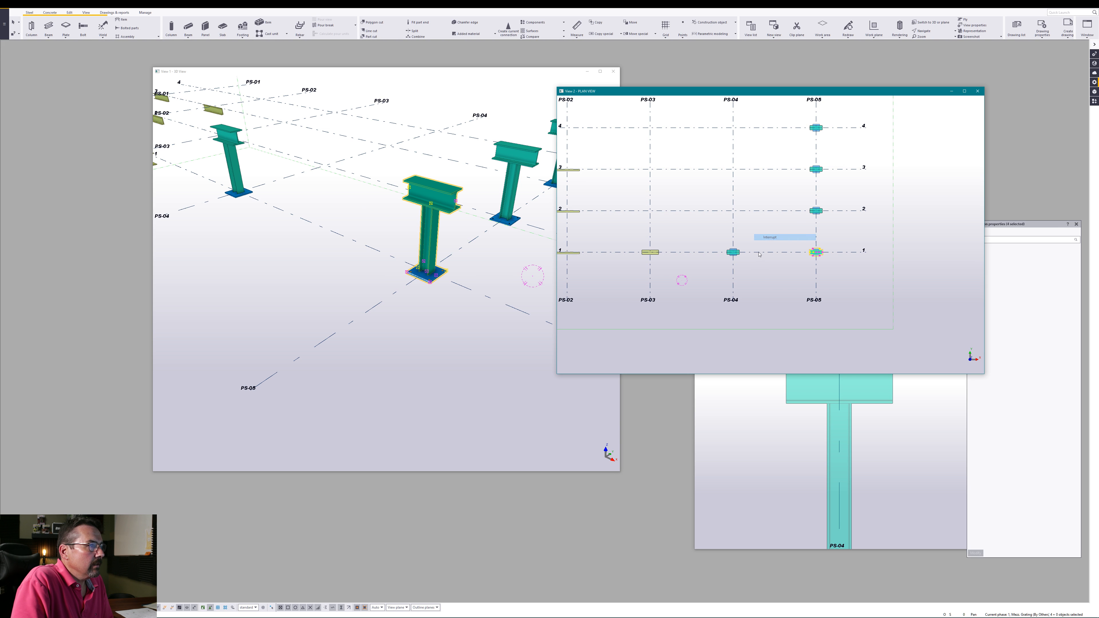
Set the NOTES1 property of the column at PS-04 to PS-04 and apply the change.
middle_click_drag(237, 184, 296, 202)
left_click(295, 203)
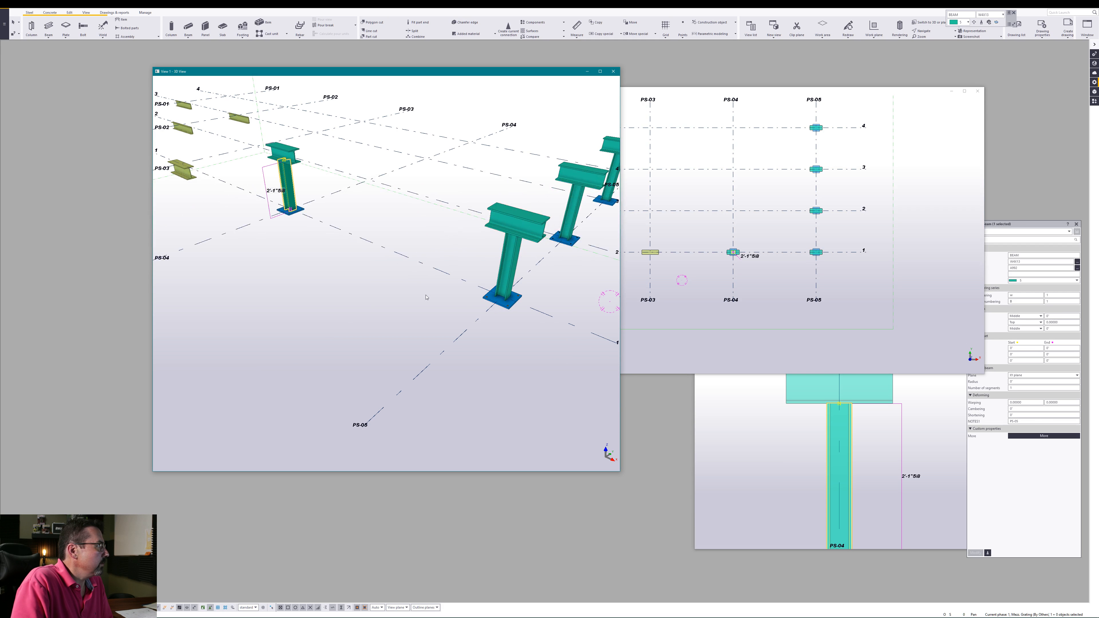
left_click(1019, 421)
key("BackSpace")
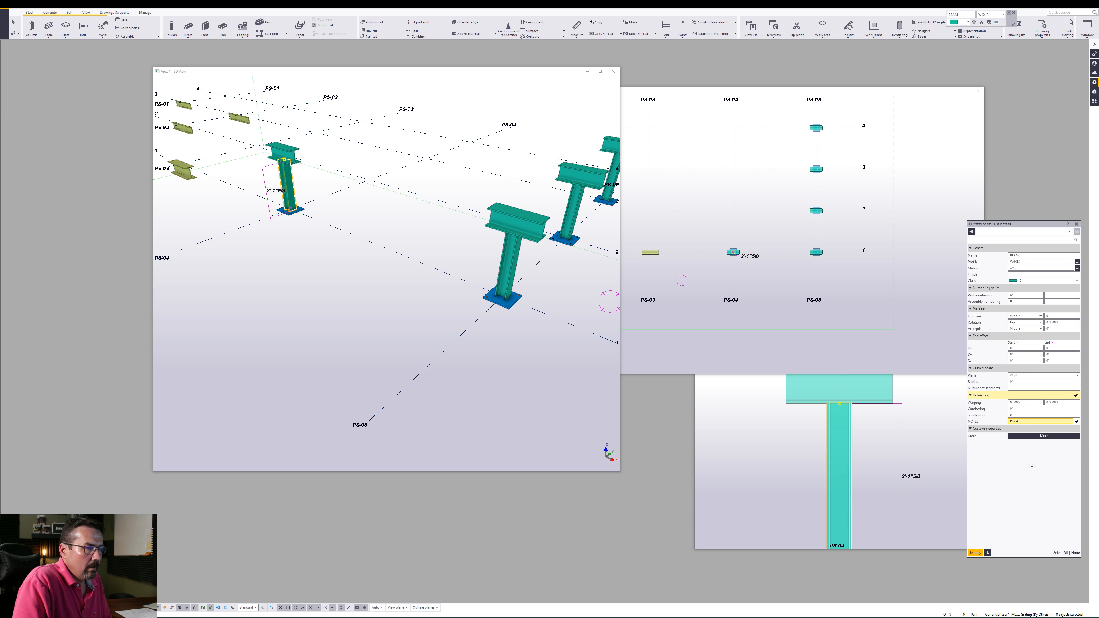
left_click(975, 553)
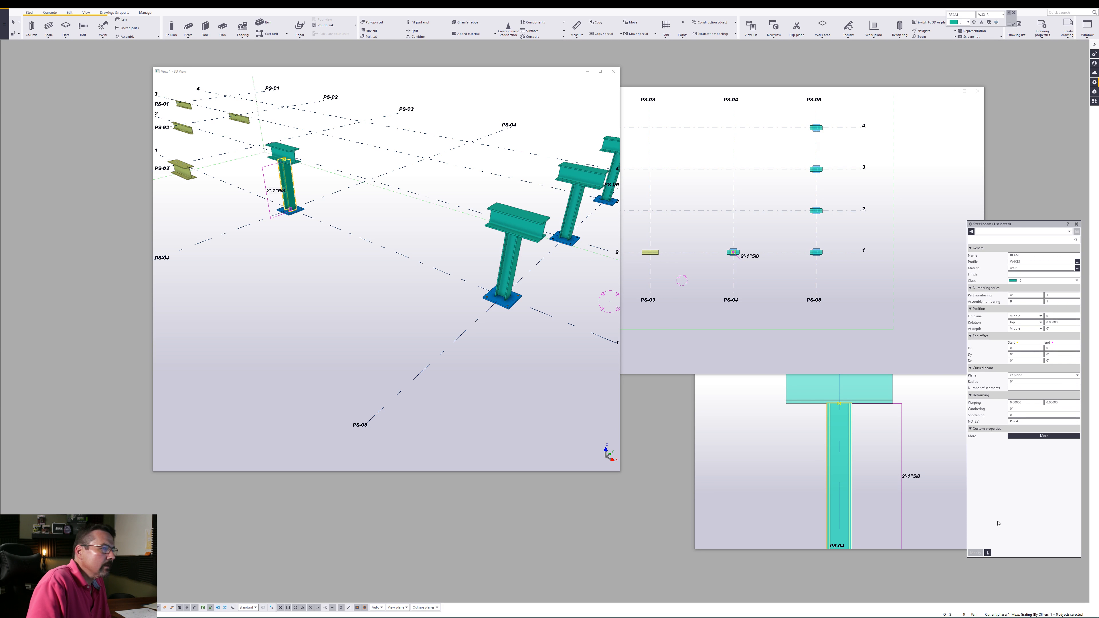
Change the profile of the PS-04 column to W6X25 and apply it to the model.
scroll(881, 447, "down", 6)
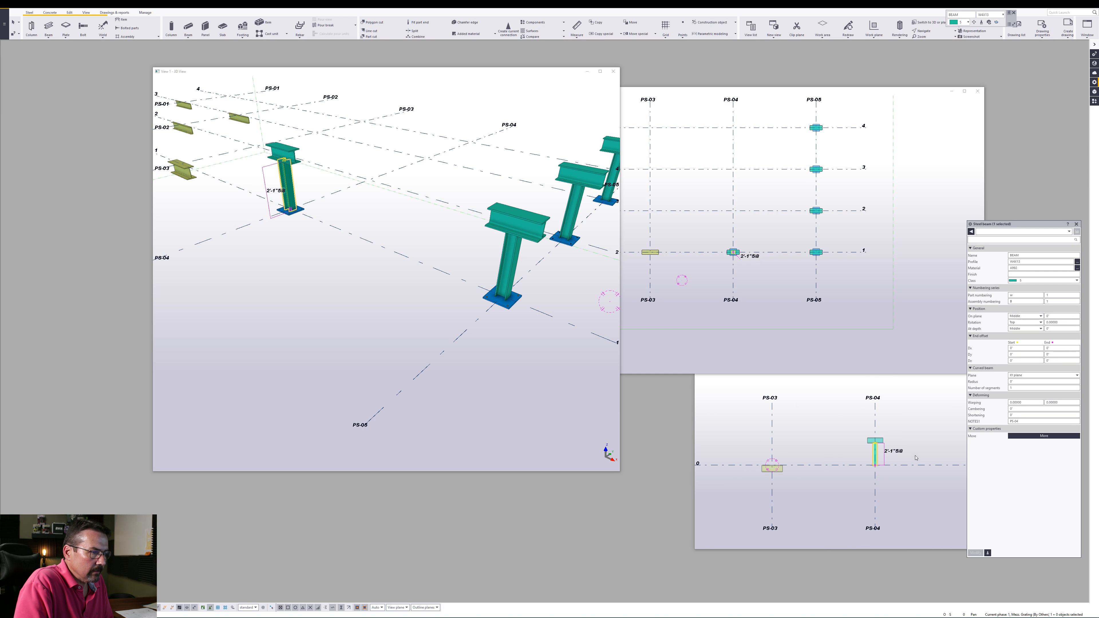
middle_click_drag(914, 455, 854, 445)
scroll(831, 439, "up", 6)
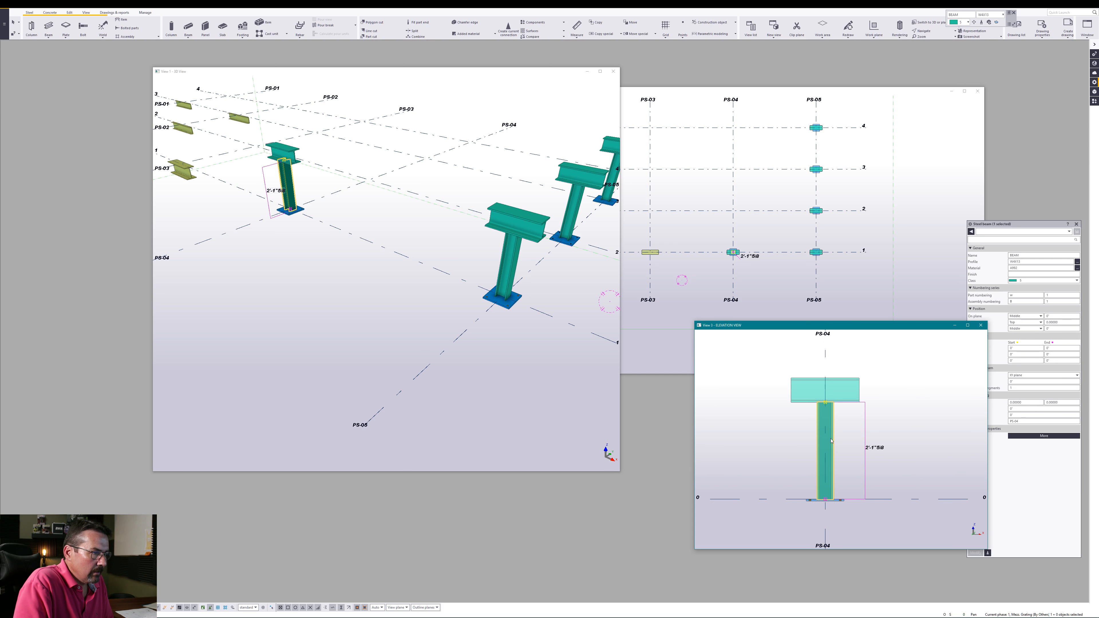
scroll(832, 439, "up", 2)
left_click(1025, 262)
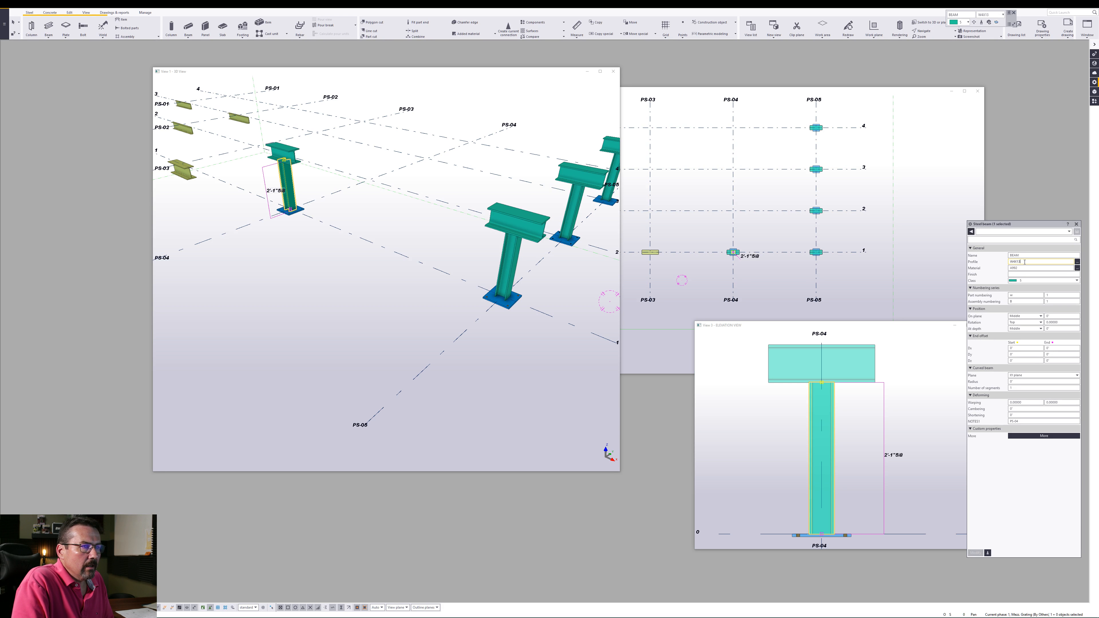
key("BackSpace")
key("BackSpace")
key("BackSpace")
key("BackSpace")
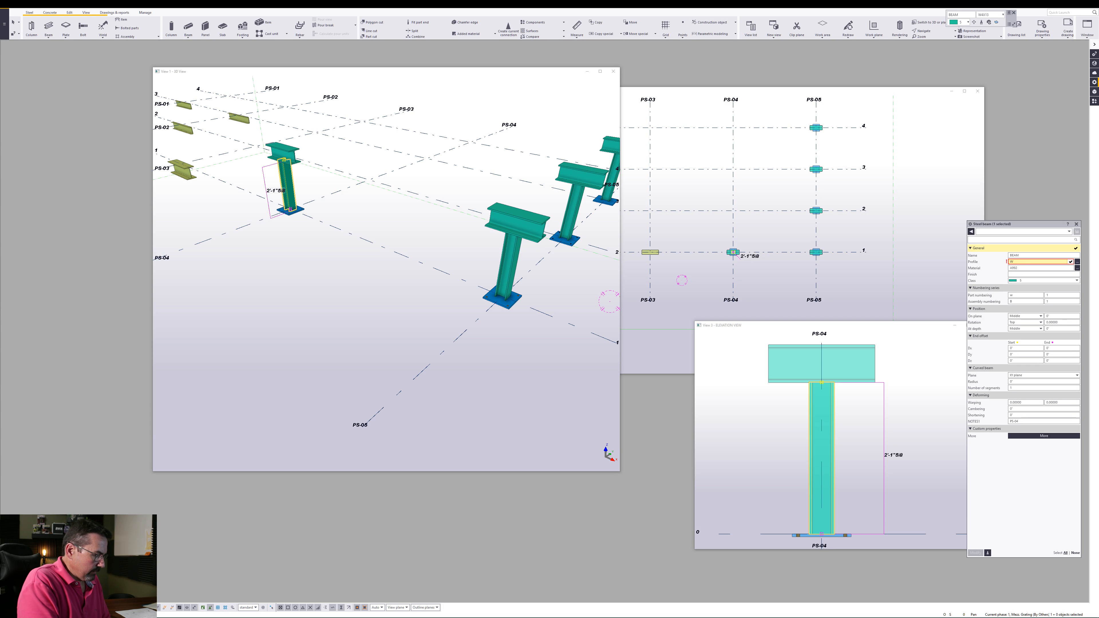
type("6X25")
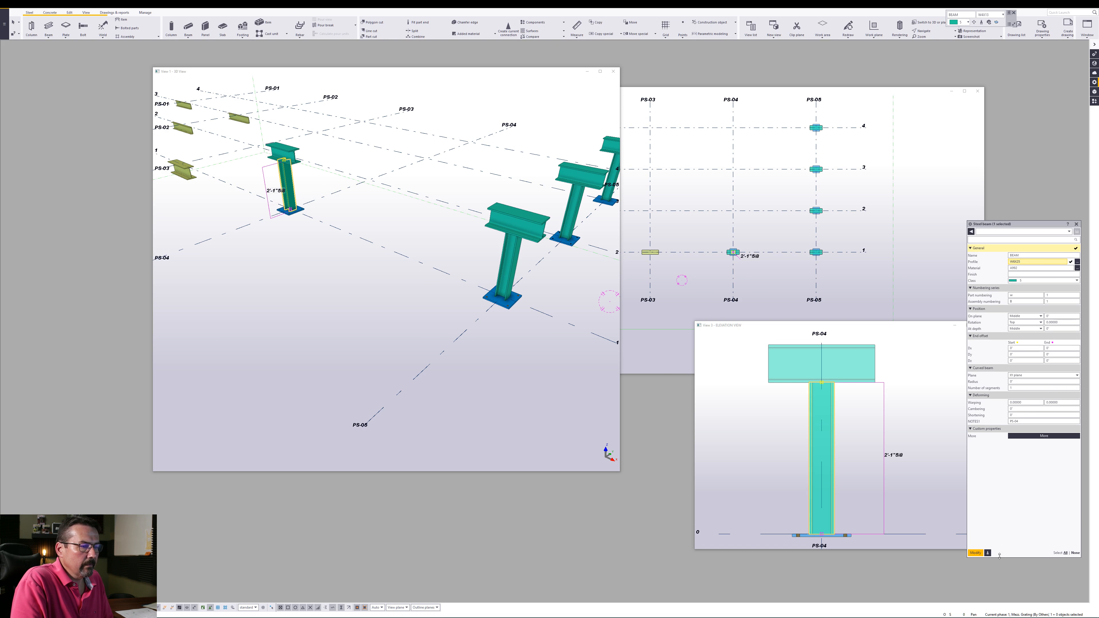
left_click(975, 552)
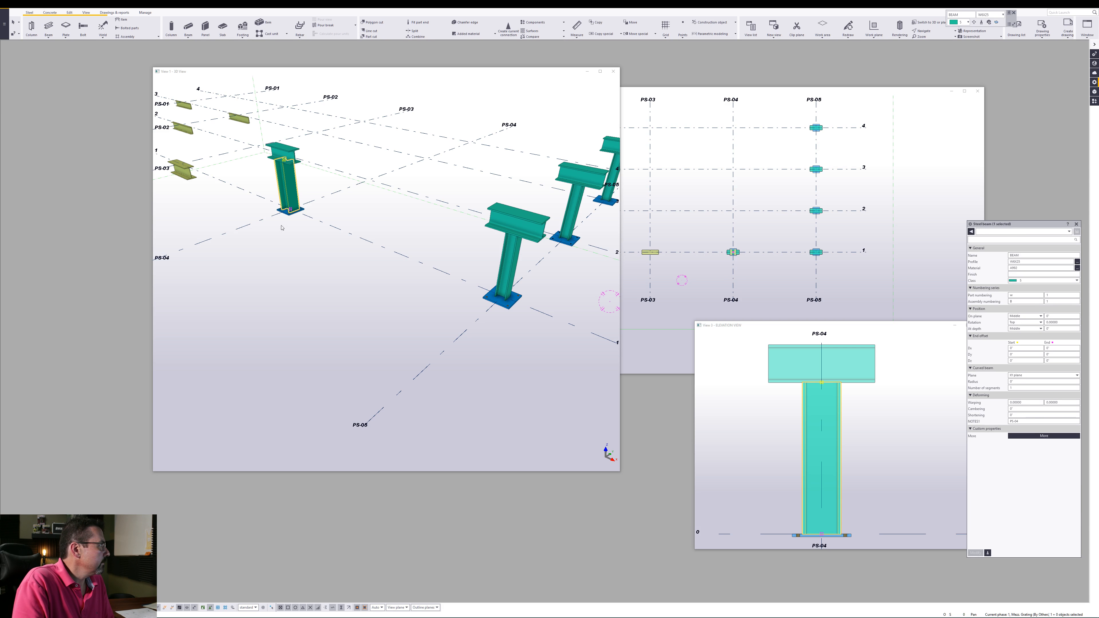
Extend the PS-04 top beam by moving its right end point outward about 3" in the elevation view.
scroll(281, 228, "up", 8)
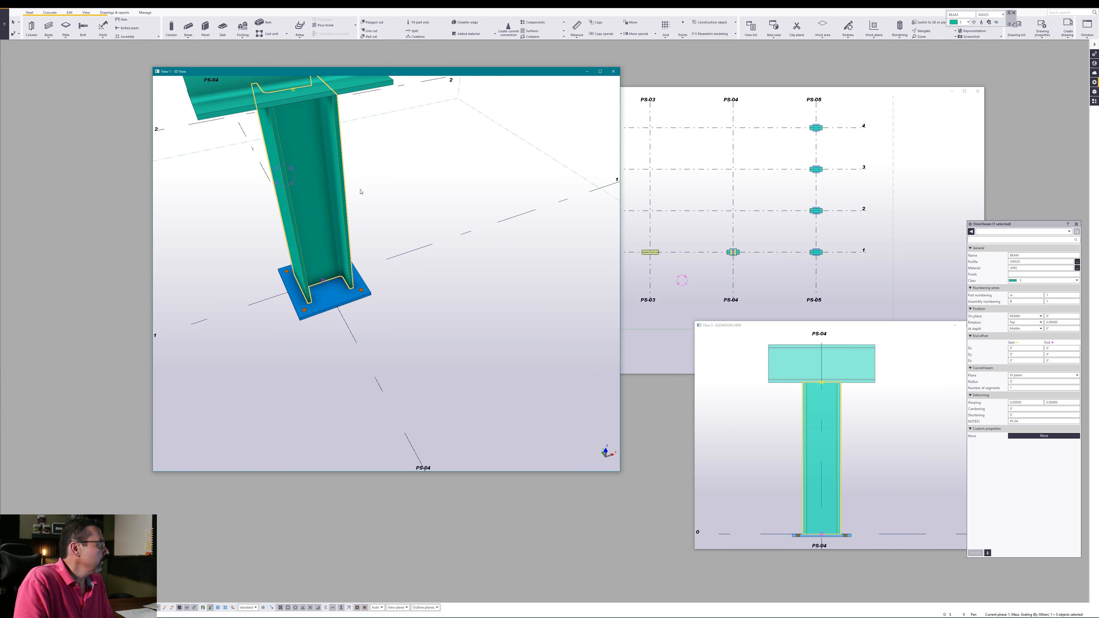
middle_click_drag(360, 189, 422, 257)
middle_click_drag(400, 188, 465, 253)
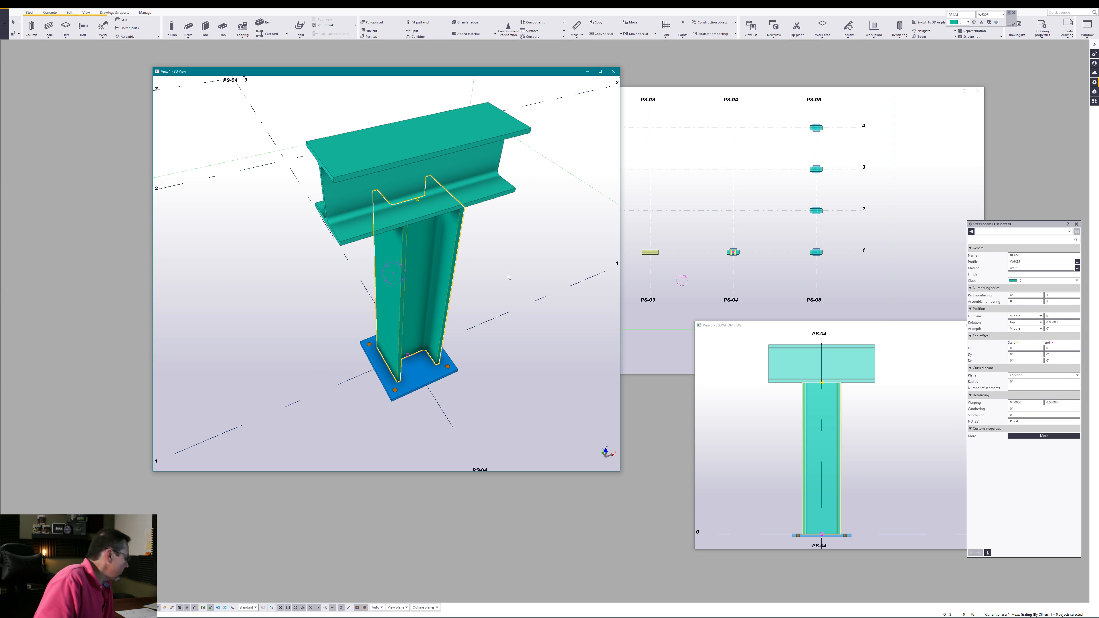
left_click(859, 376)
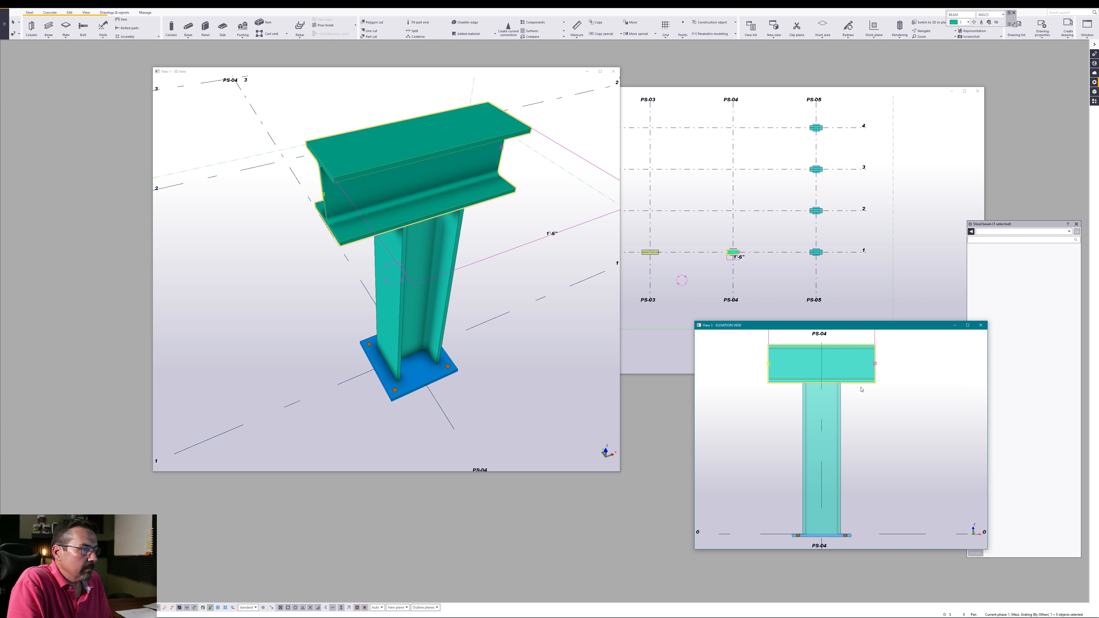
middle_click_drag(880, 411, 851, 469)
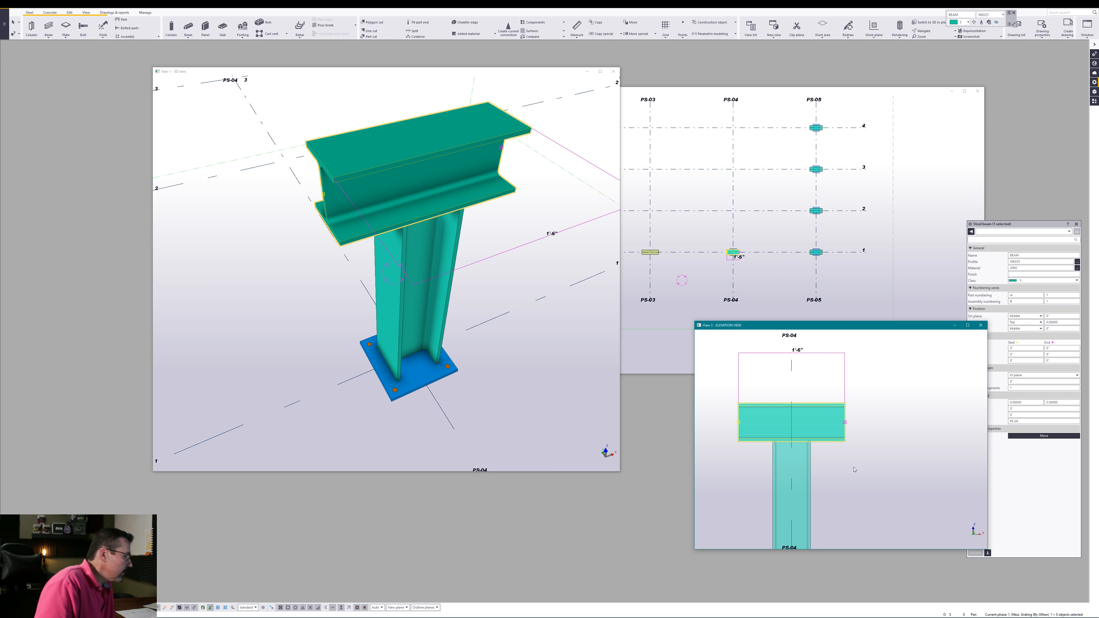
left_click(844, 423)
right_click(872, 416)
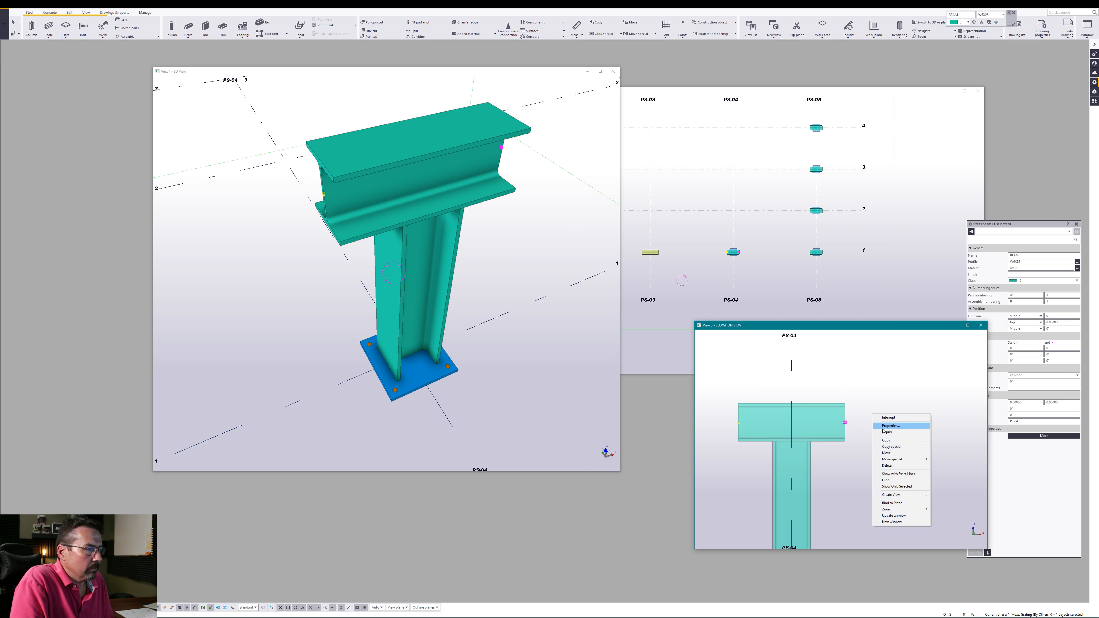
left_click(891, 453)
left_click(845, 423)
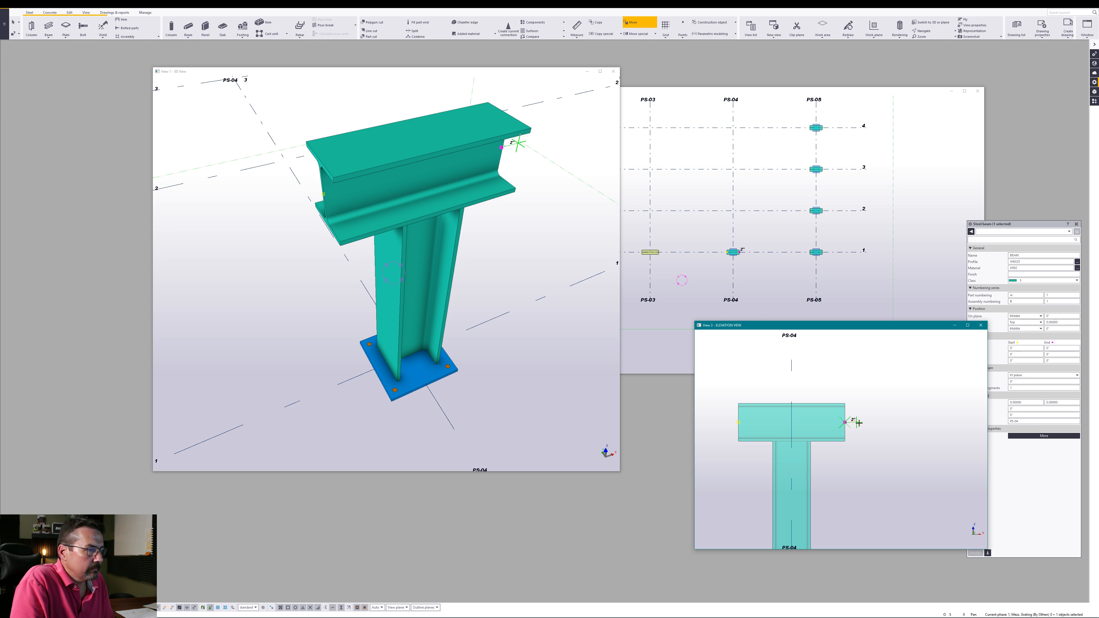
left_click(861, 423)
Move the left end point of the PS-04 top beam outward about 3" to keep the beam centred on the column.
left_click(738, 423)
right_click(739, 427)
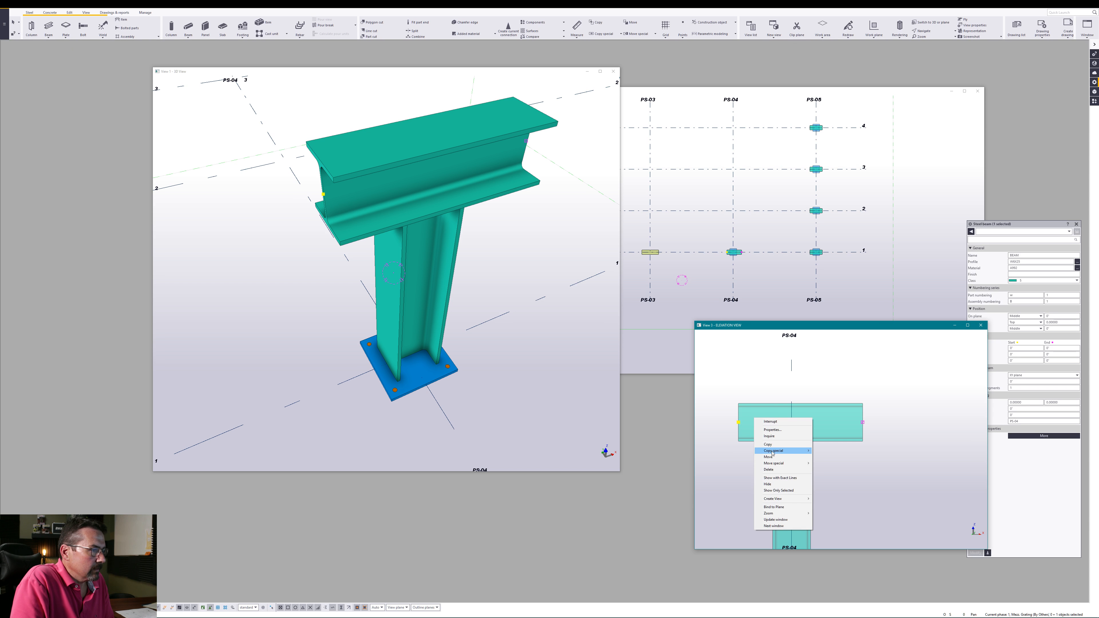
left_click(770, 455)
left_click(736, 422)
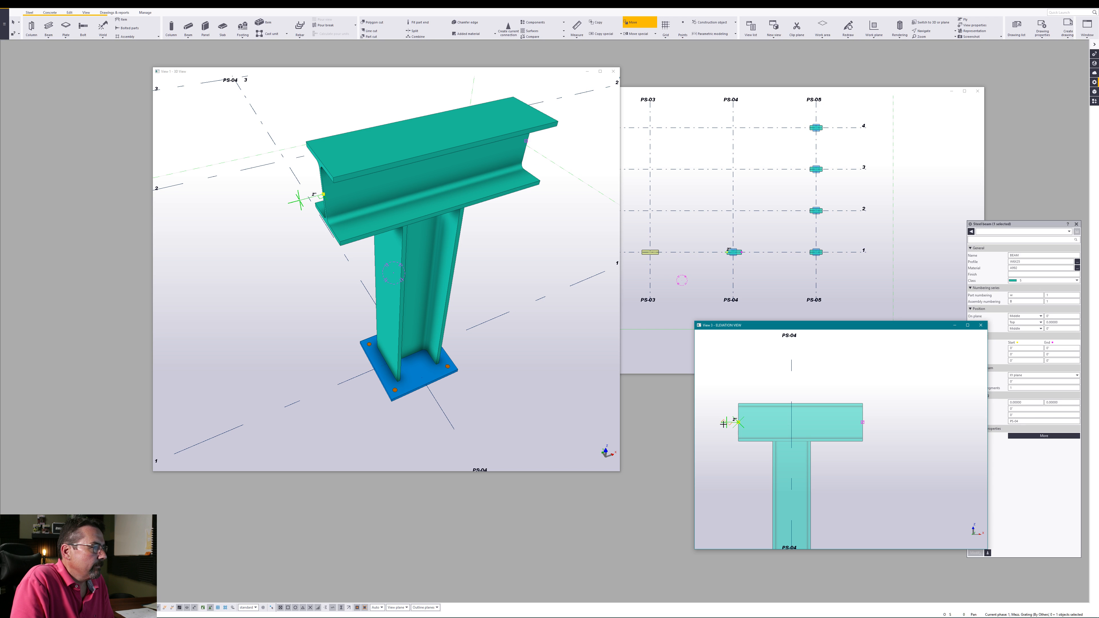
left_click(720, 422)
left_click(871, 464)
Shorten the PS-04 column by moving its top end point to 2 3/4" above its base point in the elevation view.
scroll(848, 433, "down", 3)
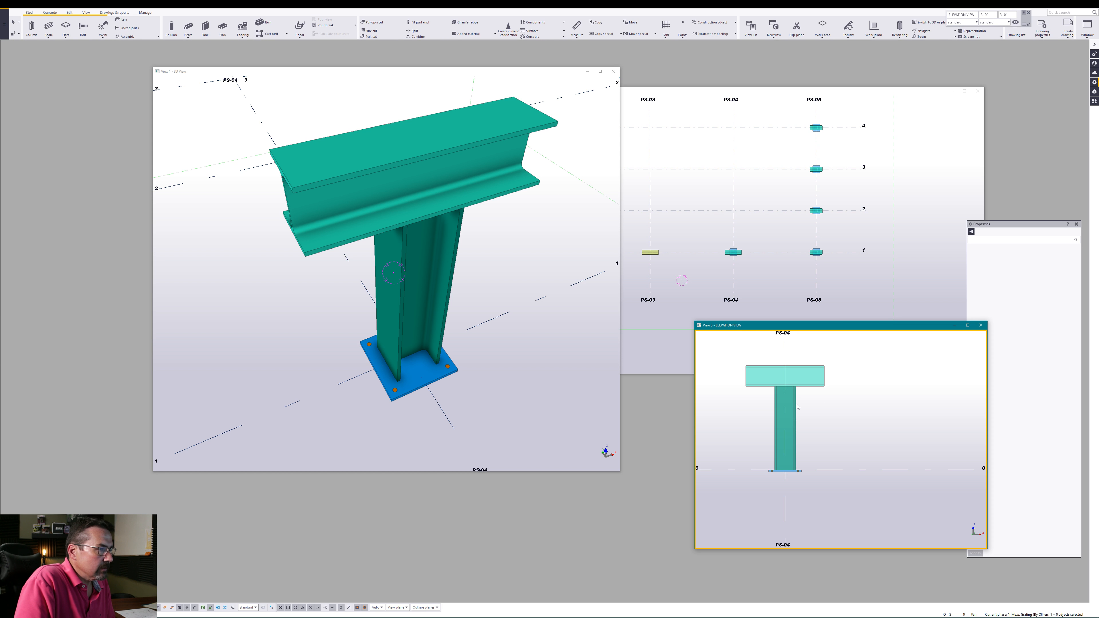
left_click(789, 411)
right_click(876, 381)
left_click(889, 418)
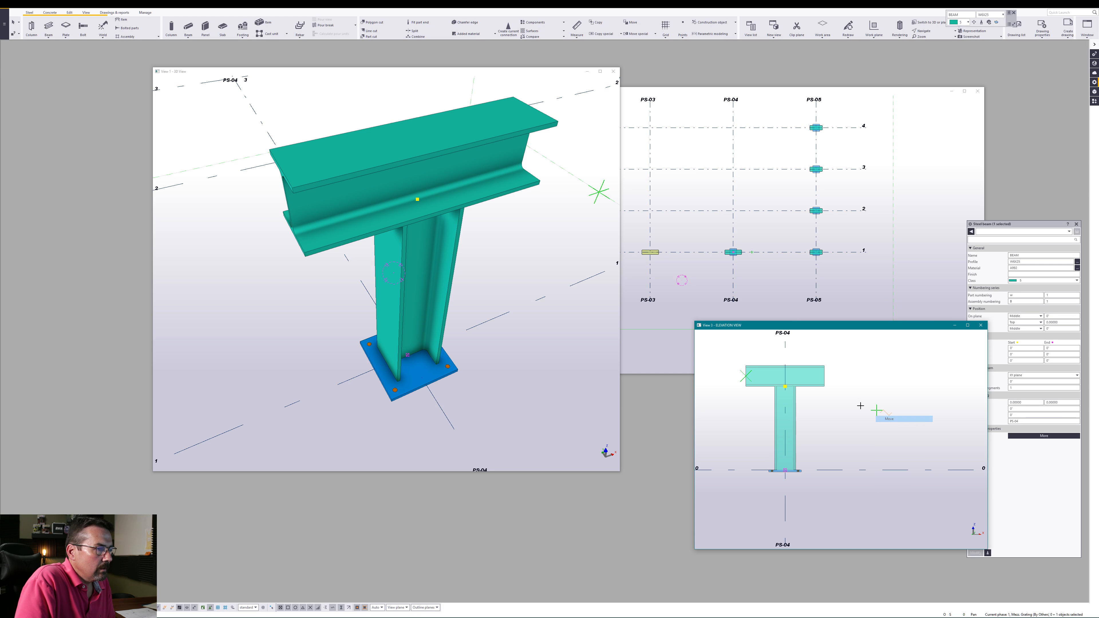
left_click(784, 386)
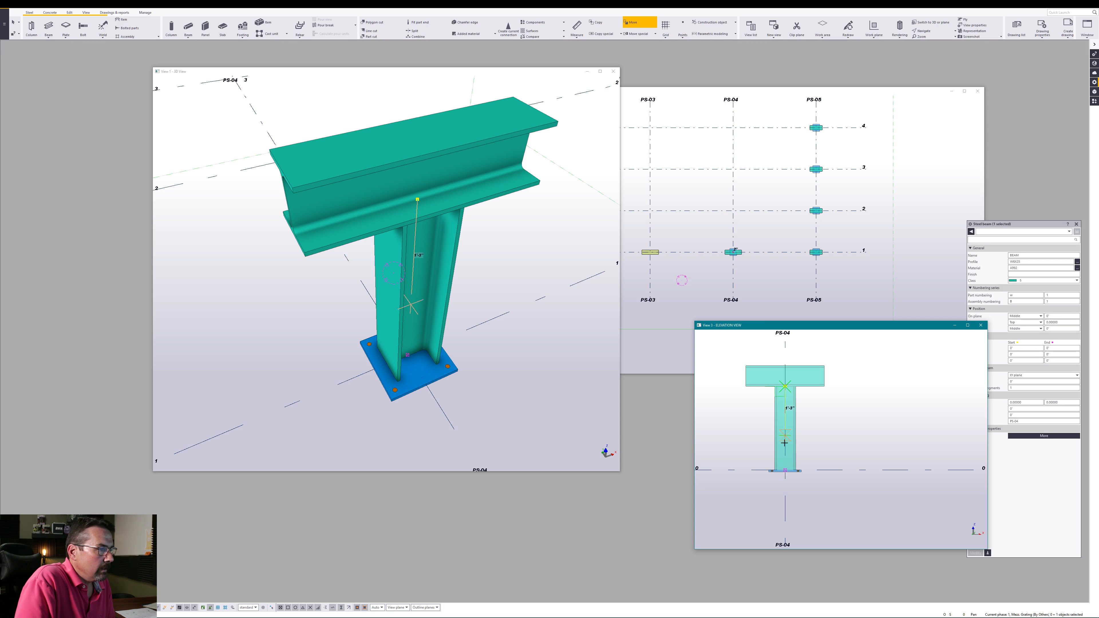
left_click(784, 470)
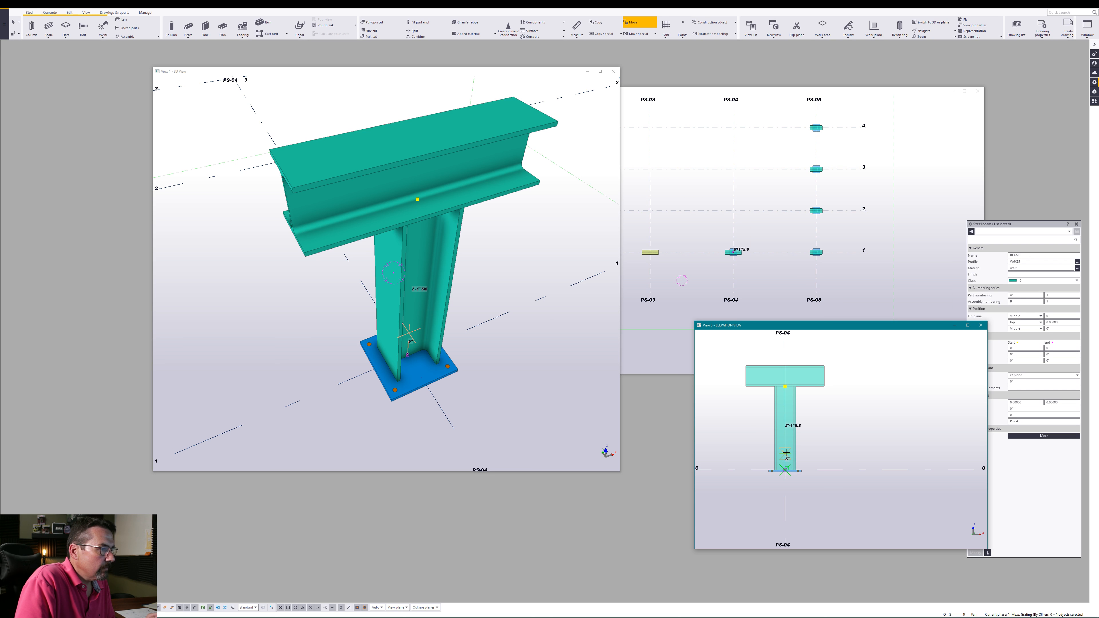
type("2'3/4")
key("Return")
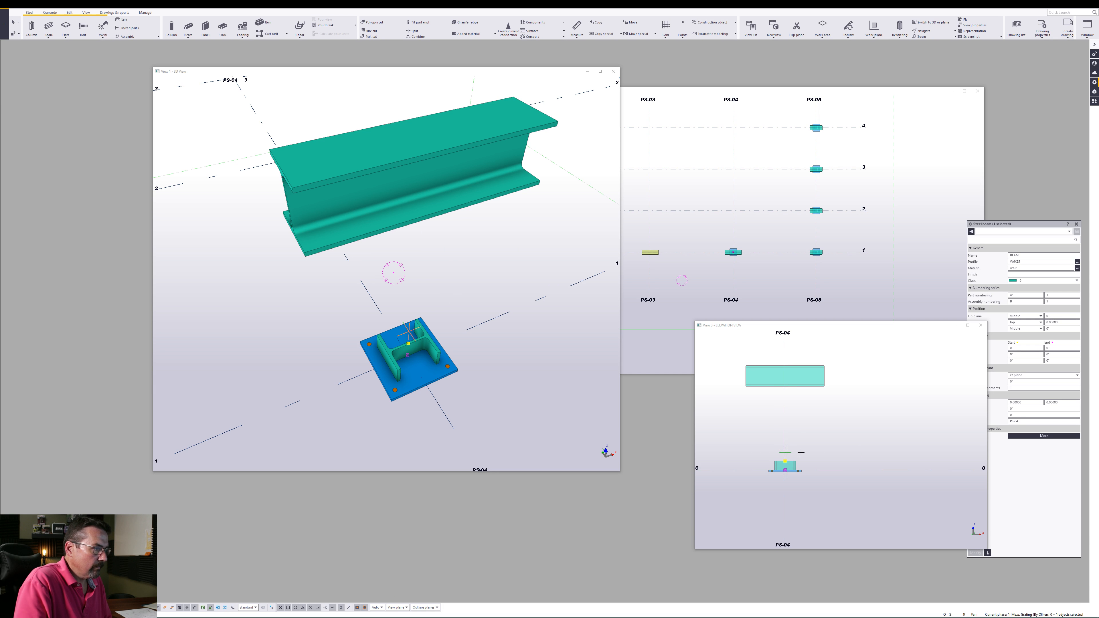
right_click(823, 387)
left_click(827, 391)
Move the PS-04 top beam down so the middle of its underside rests on the top of the shortened column.
left_click(813, 387)
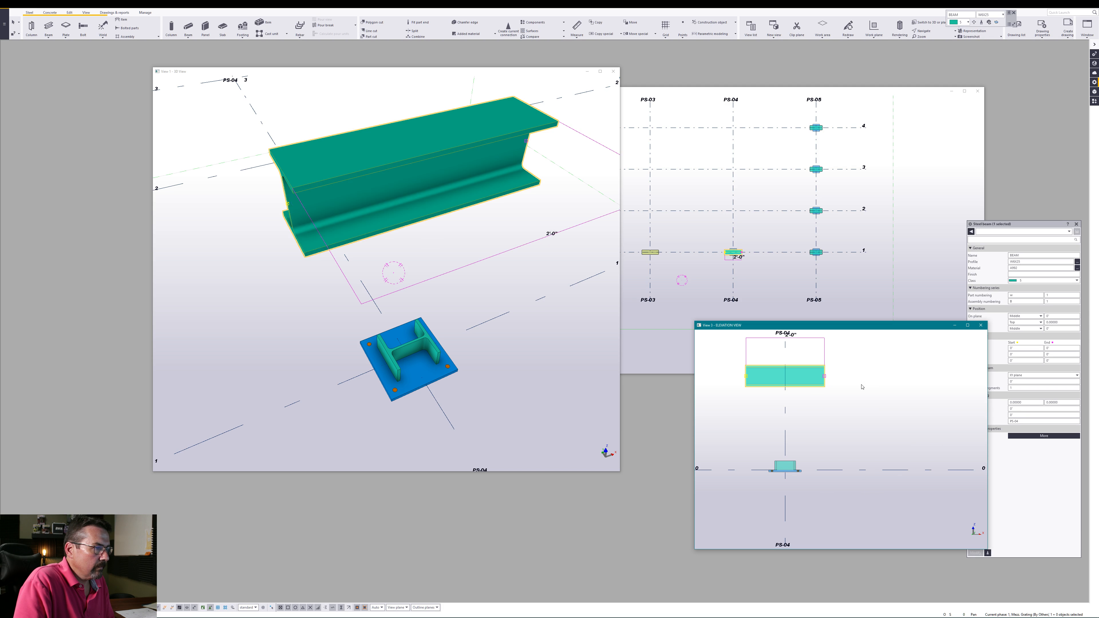
right_click(865, 384)
left_click(883, 431)
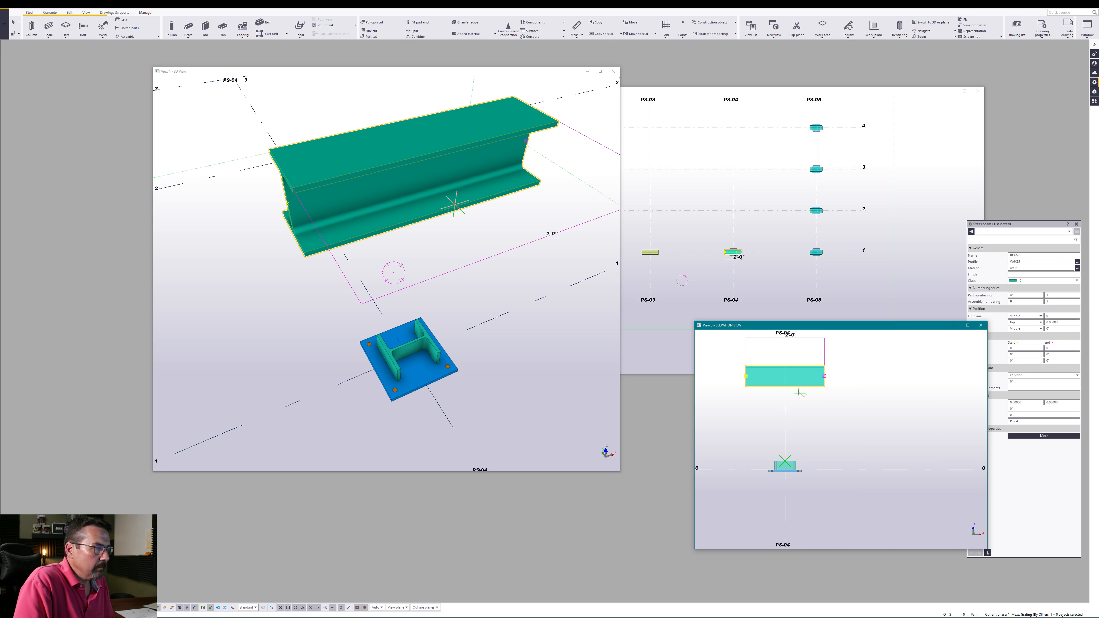
left_click(784, 387)
left_click(785, 460)
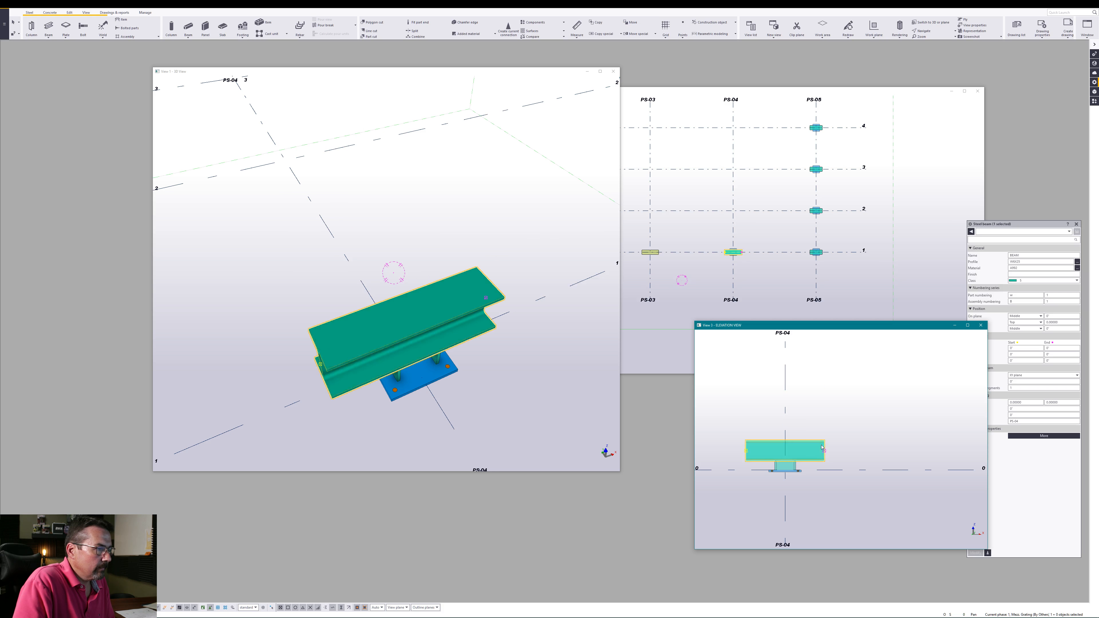
scroll(855, 428, "down", 4)
left_click(856, 428)
scroll(820, 461, "up", 3)
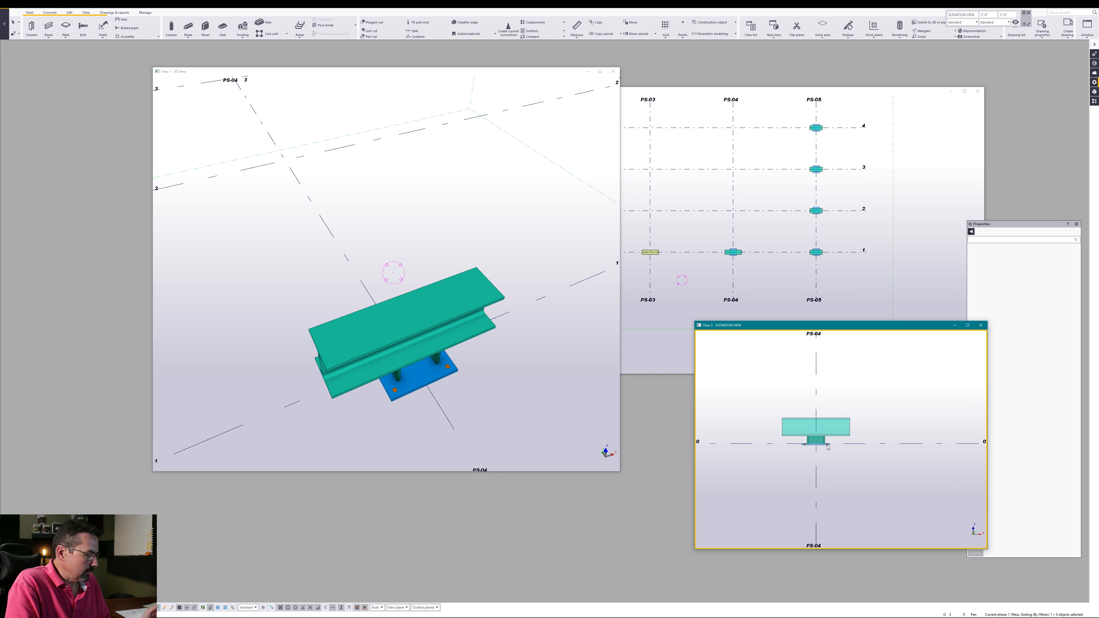
Select the complete PS-04 support at grid line 1, including beam, column and base plate, in the plan view.
left_click(843, 435, "alt")
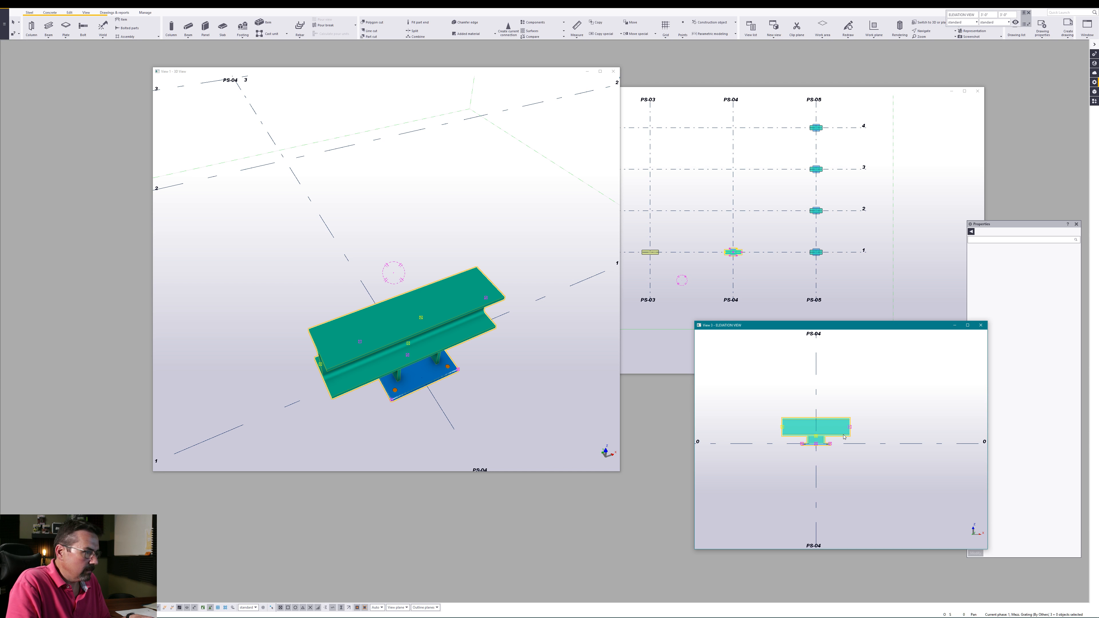
left_click(827, 440)
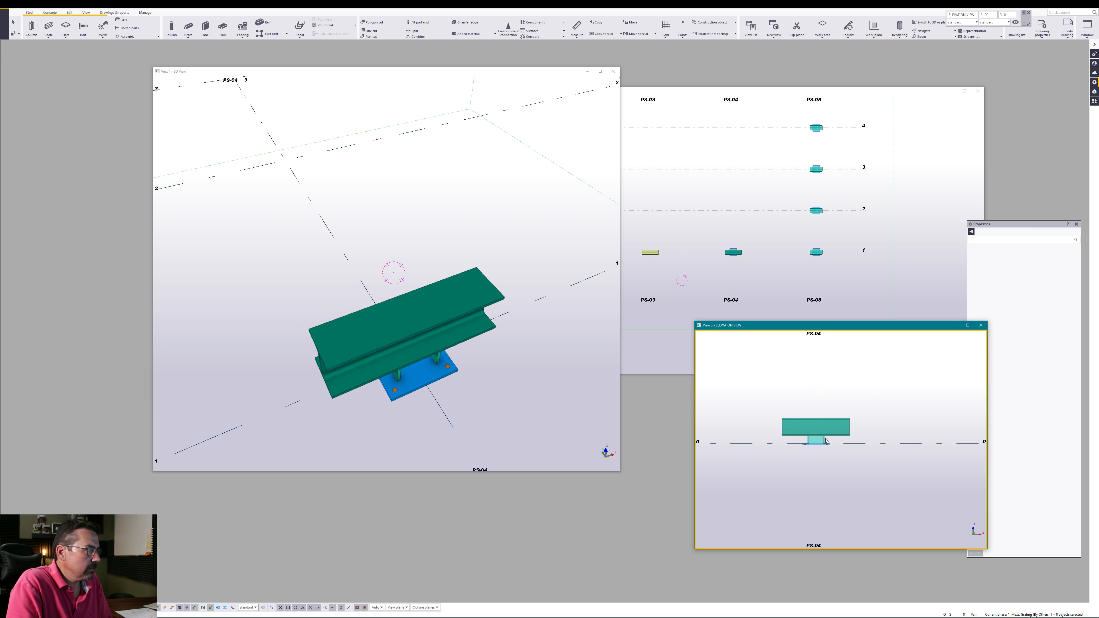
middle_click_drag(413, 340, 418, 305, "ctrl")
scroll(427, 318, "down", 3)
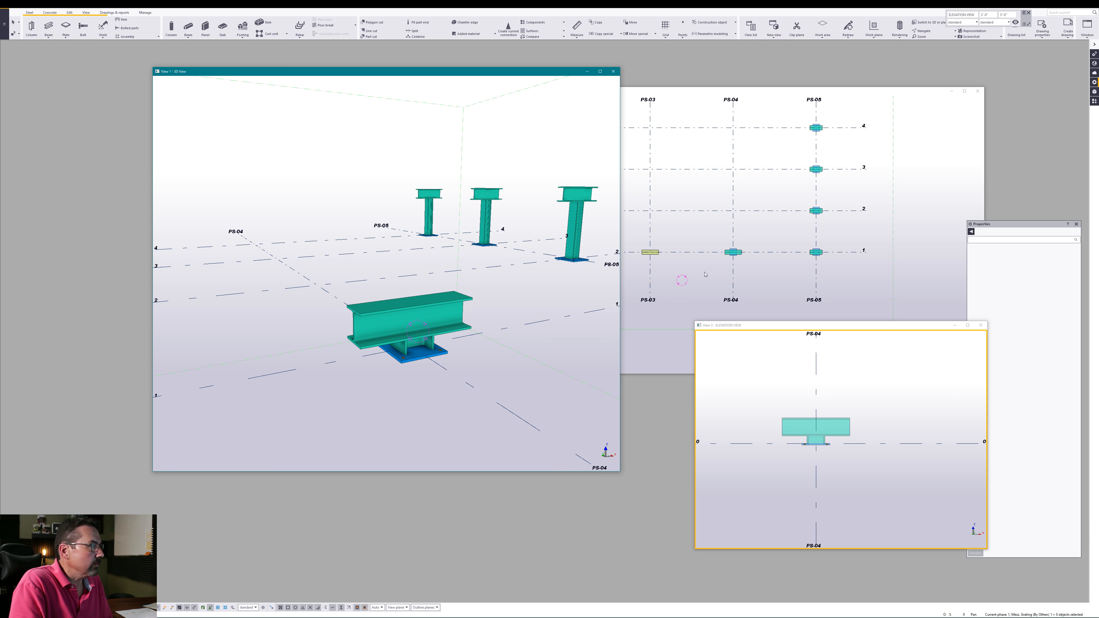
left_click(734, 252)
scroll(752, 258, "up", 5)
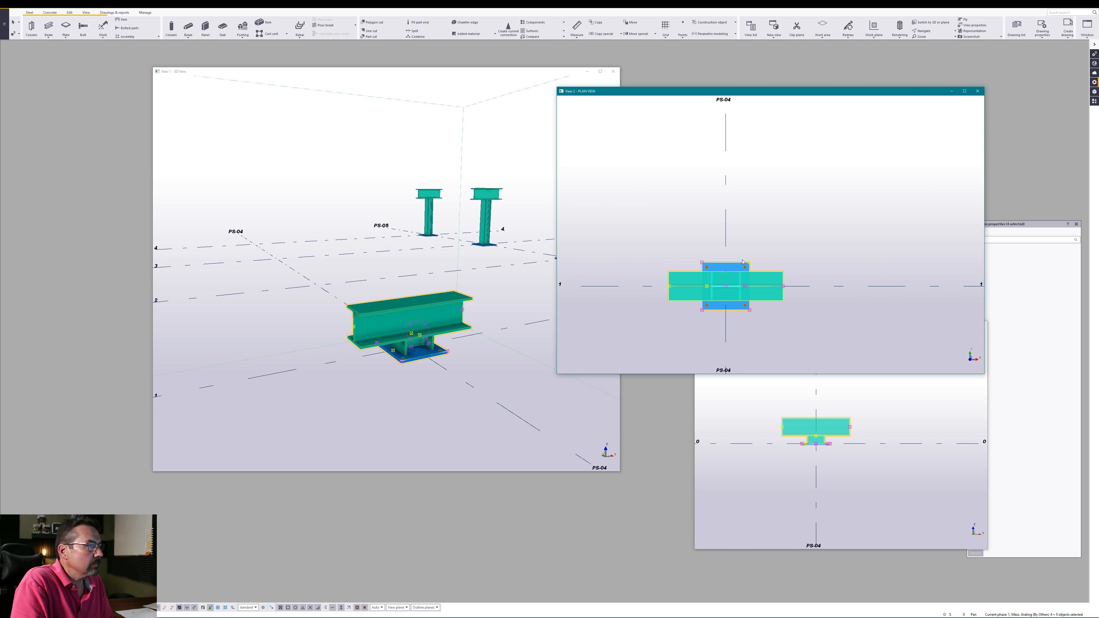
right_click(768, 247)
left_click(789, 269)
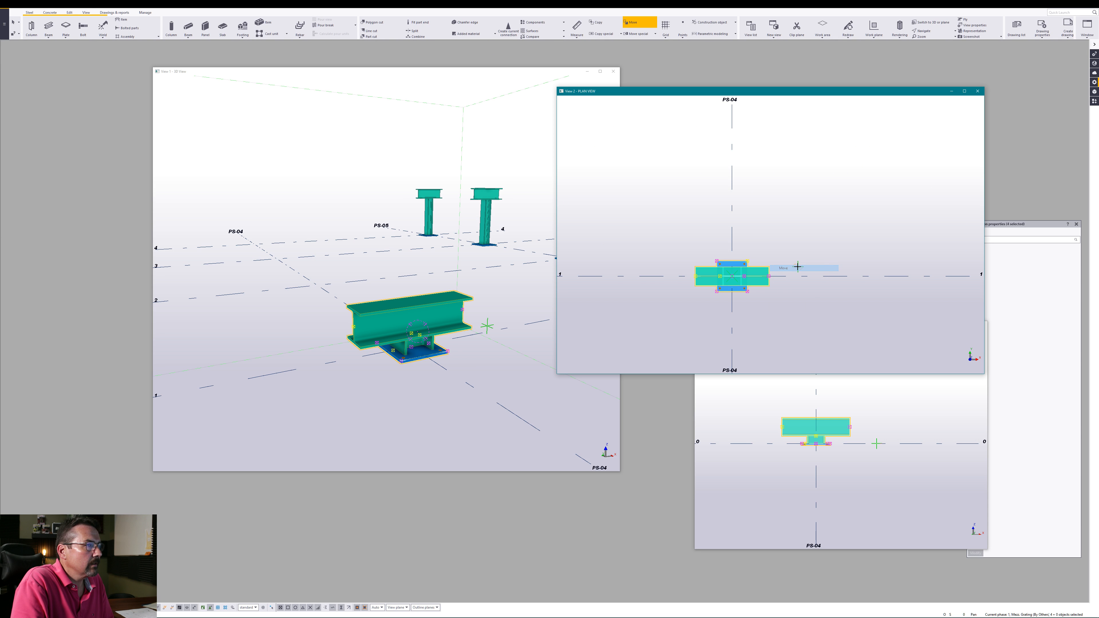
right_click(794, 250)
left_click(812, 257)
Copy the selected PS-04 support from the PS-04/1 grid intersection to the PS-04/2 intersection.
right_click(794, 250)
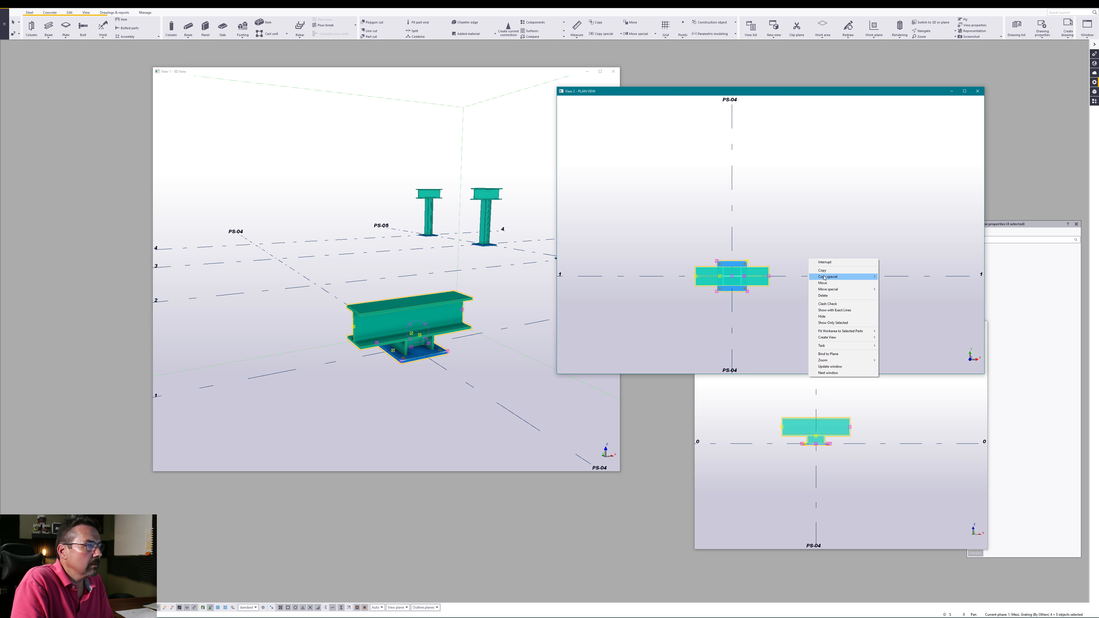
left_click(821, 270)
left_click(729, 276)
scroll(731, 277, "down", 5)
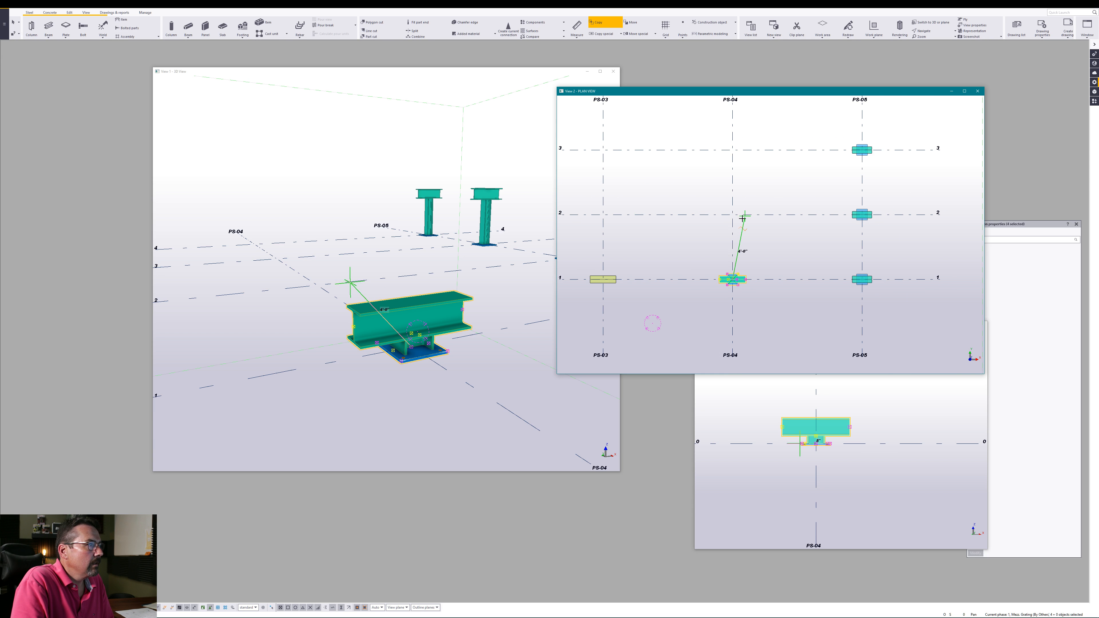
right_click(754, 232)
left_click(766, 233)
scroll(837, 315, "down", 5)
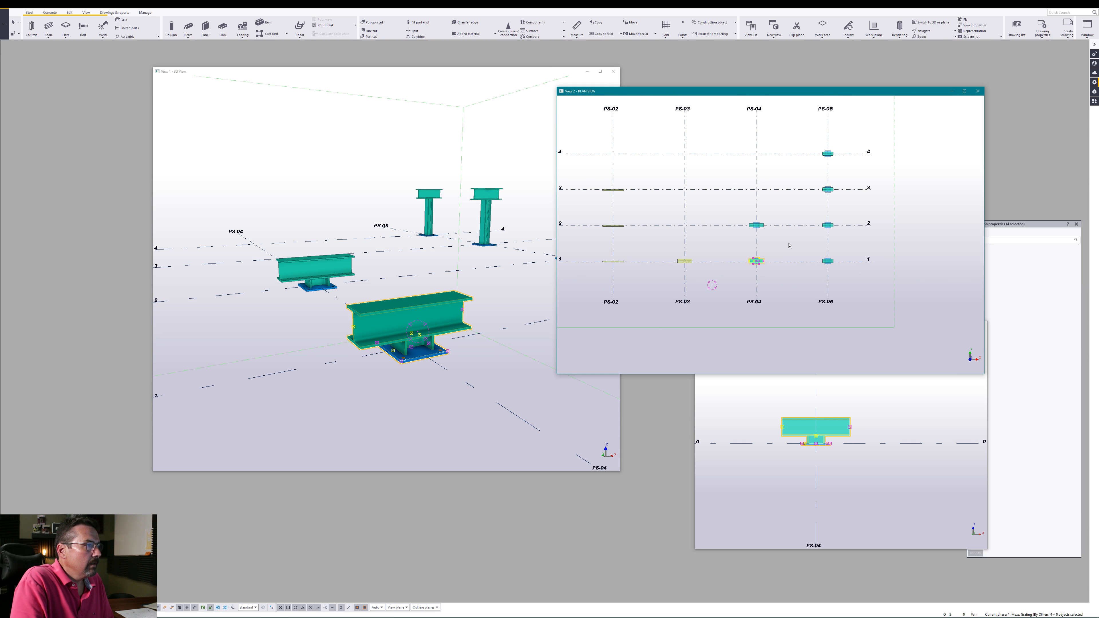
scroll(800, 242, "up", 1)
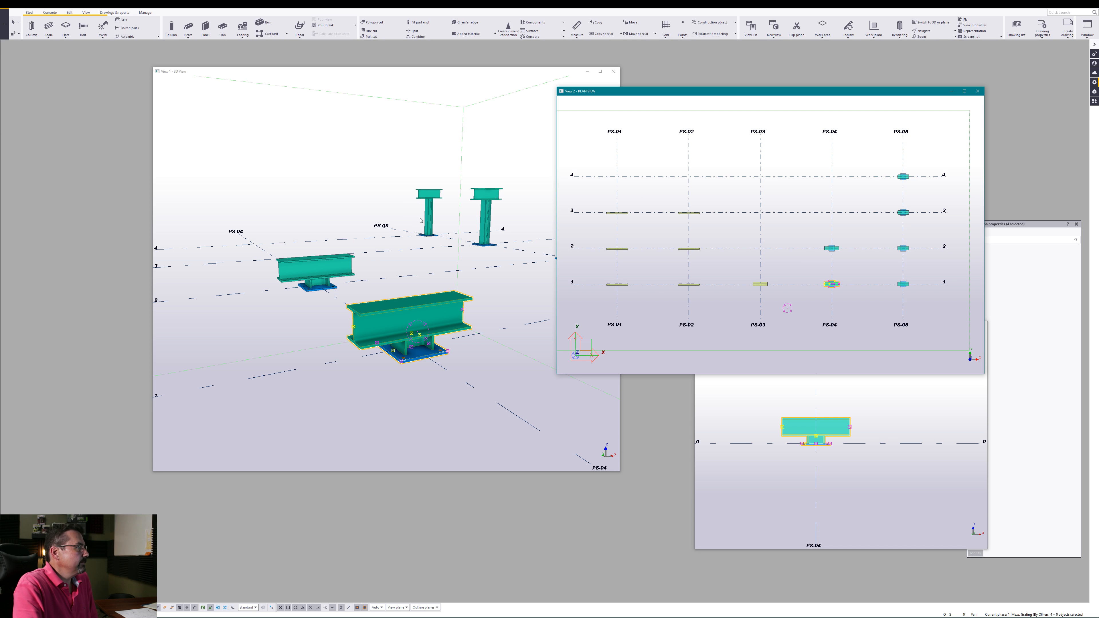
Examine the overall layout of the supports from PS-01 to PS-05 in the 3D and plan views.
scroll(408, 236, "down", 7)
middle_click_drag(387, 255, 398, 303, "ctrl")
left_click(395, 318)
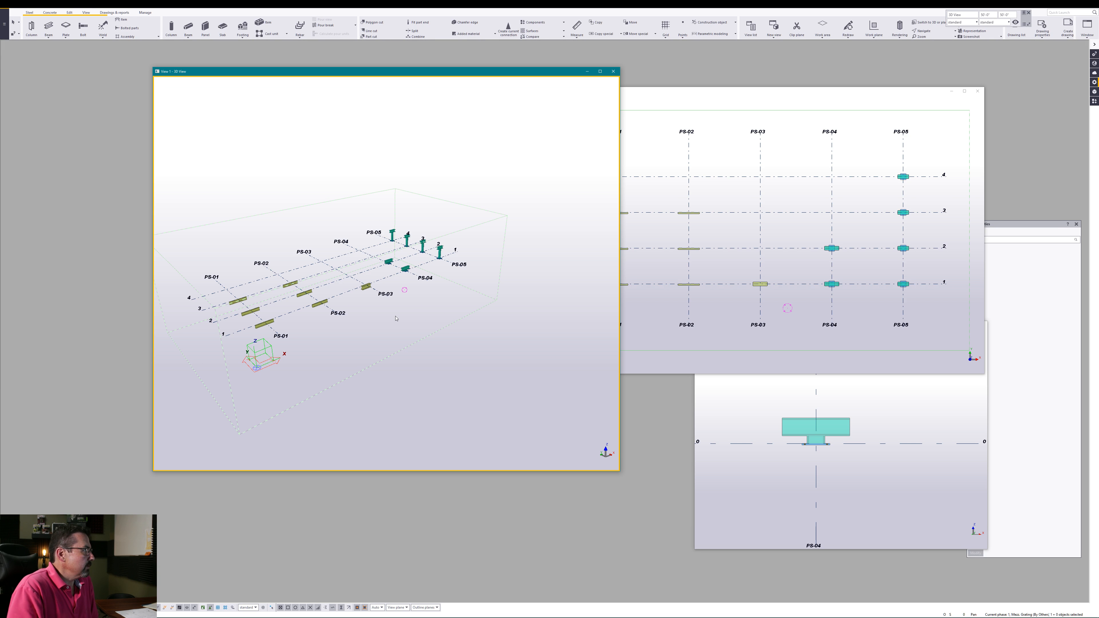
middle_click_drag(370, 296, 496, 307)
scroll(470, 308, "up", 3)
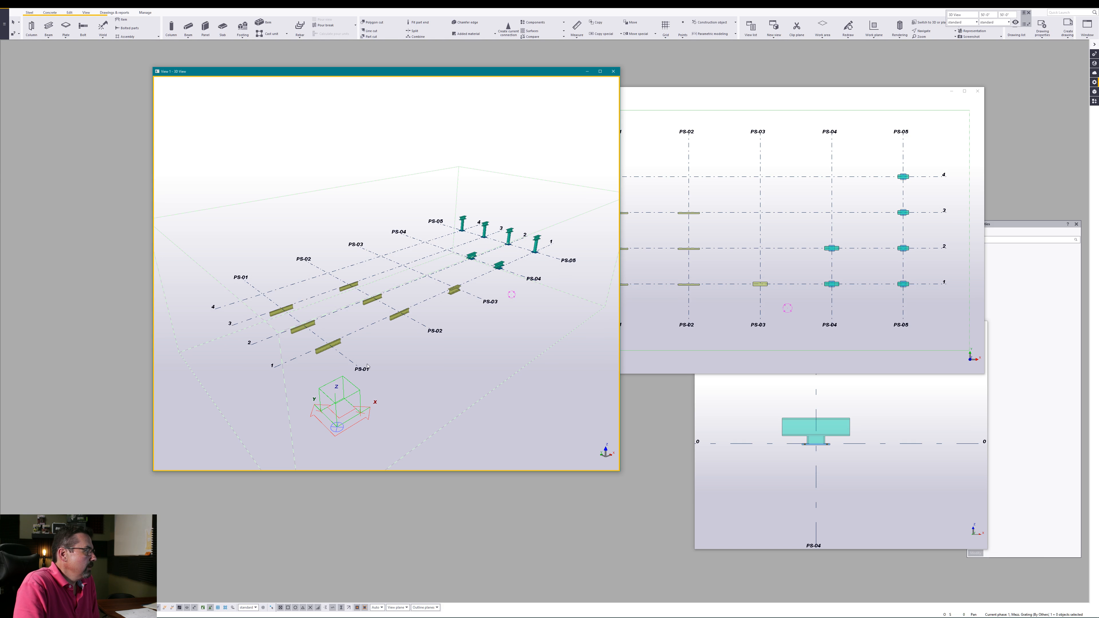
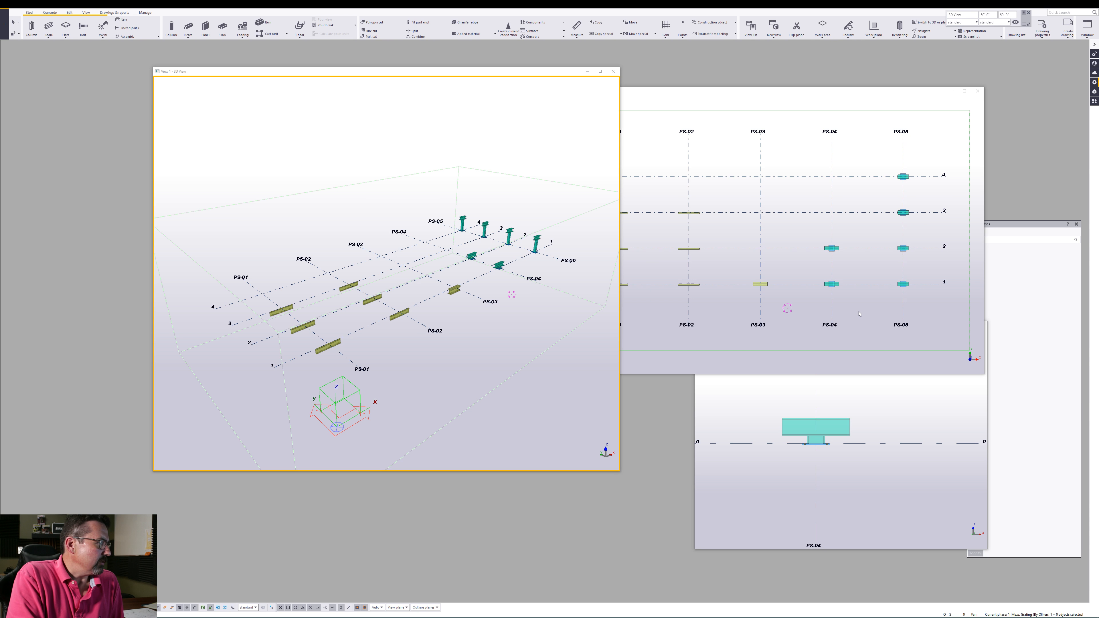
scroll(861, 314, "down", 1)
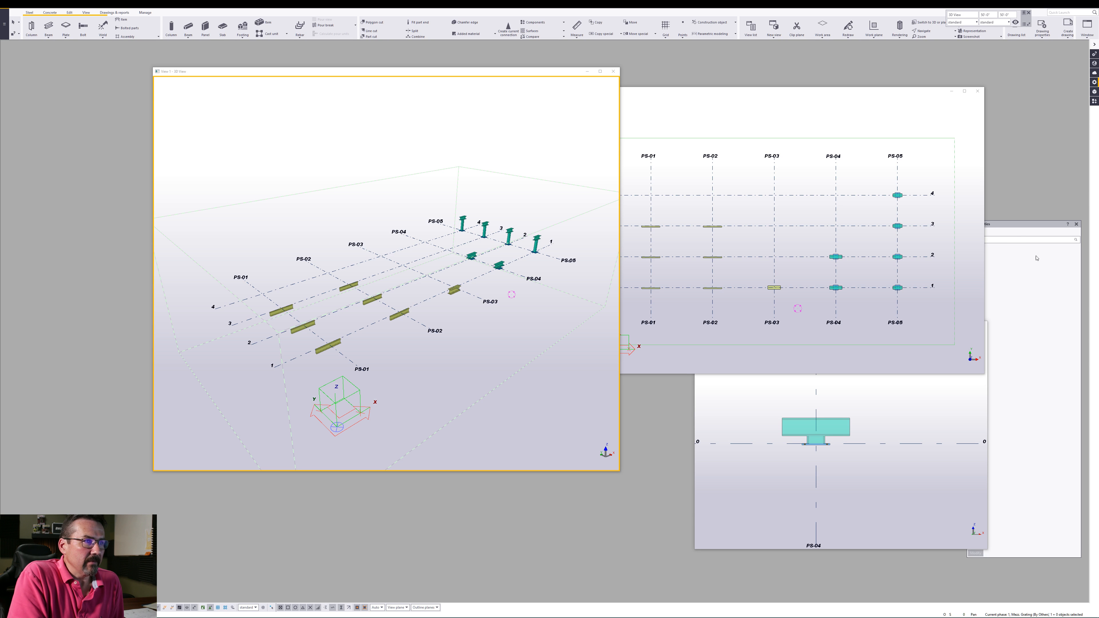
left_click(1017, 227)
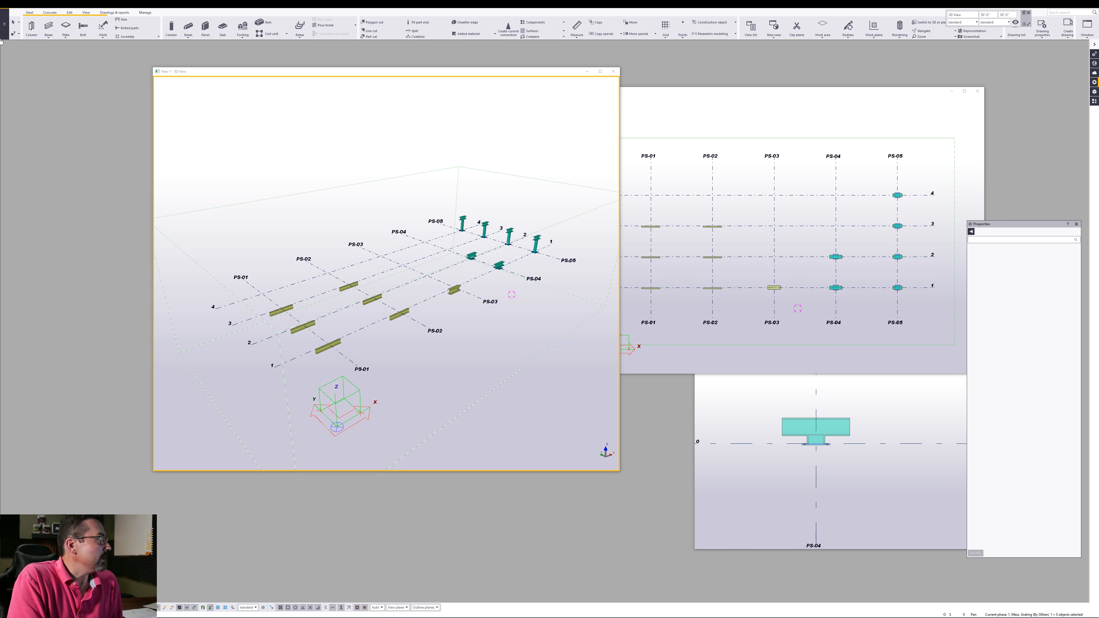
left_click(48, 27)
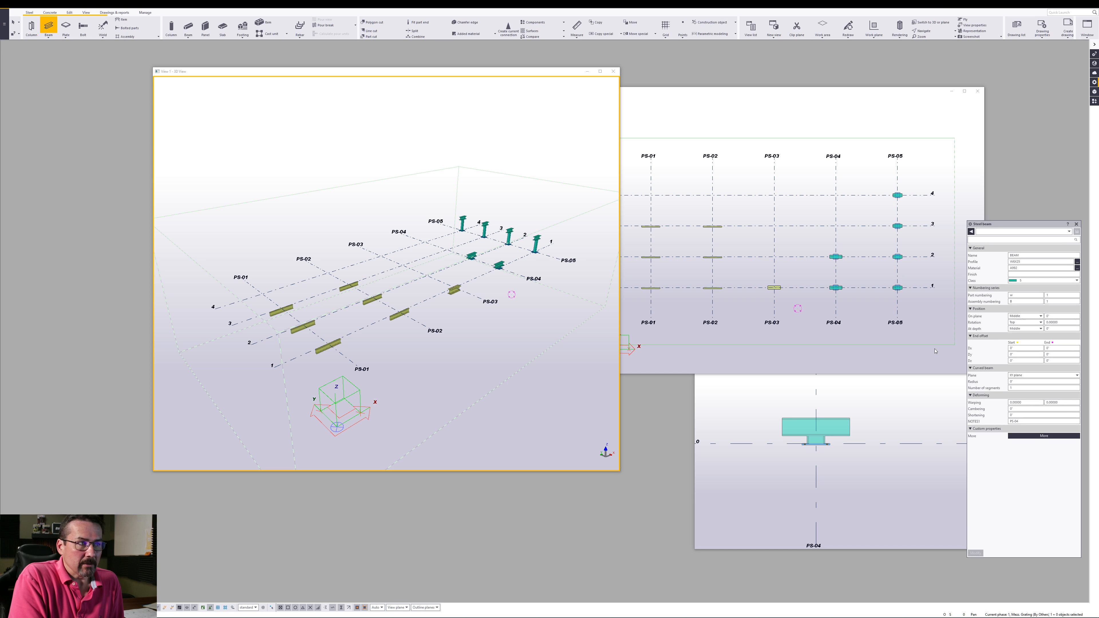
left_click(1002, 225)
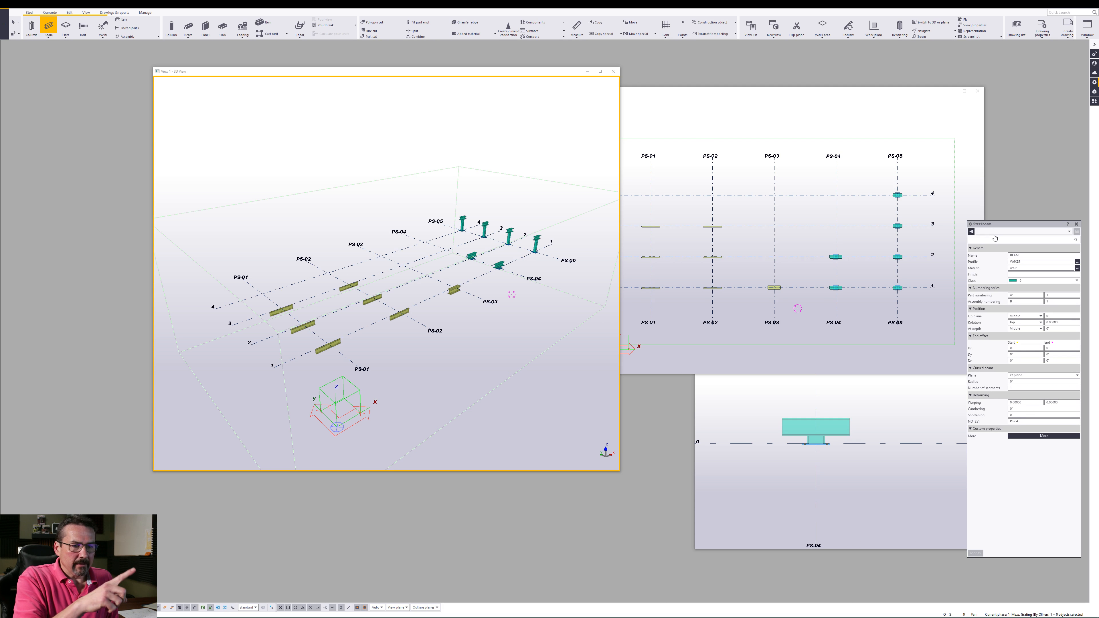
mouse_move(1020, 224)
left_mouse_down()
mouse_move(938, 223)
mouse_move(973, 236)
mouse_move(1088, 234)
mouse_move(1003, 223)
left_mouse_up()
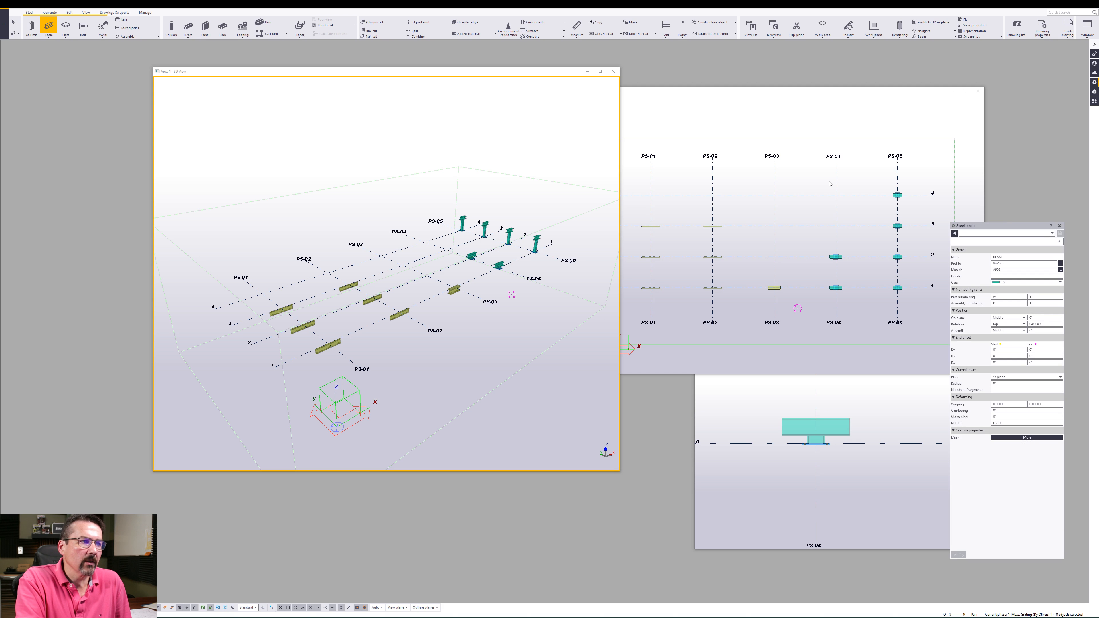
left_click_drag(996, 225, 993, 210)
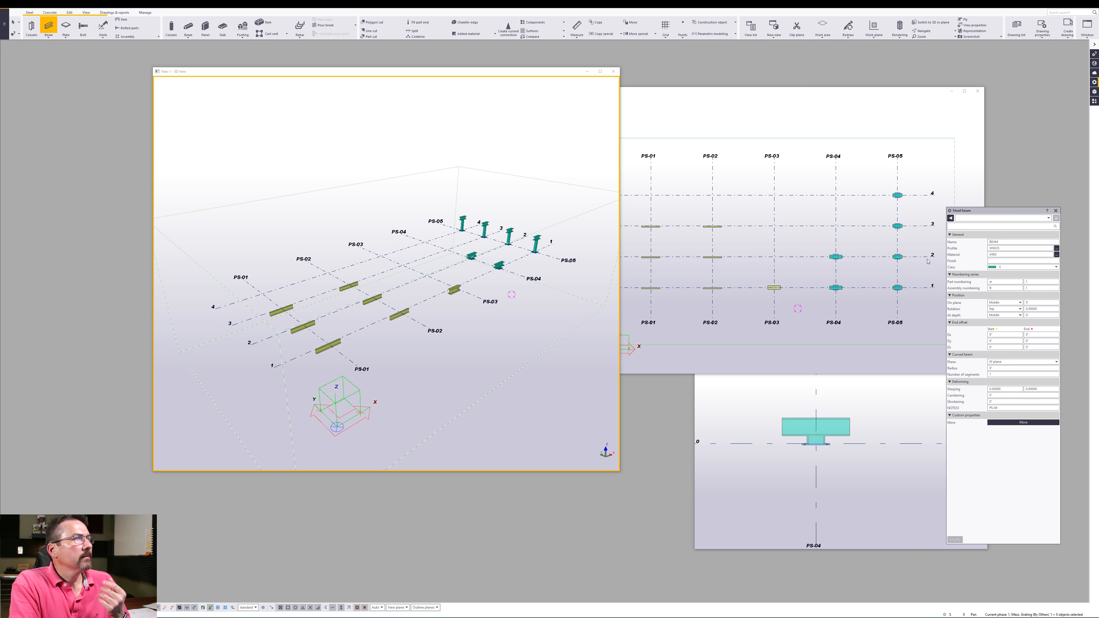
left_click(825, 424)
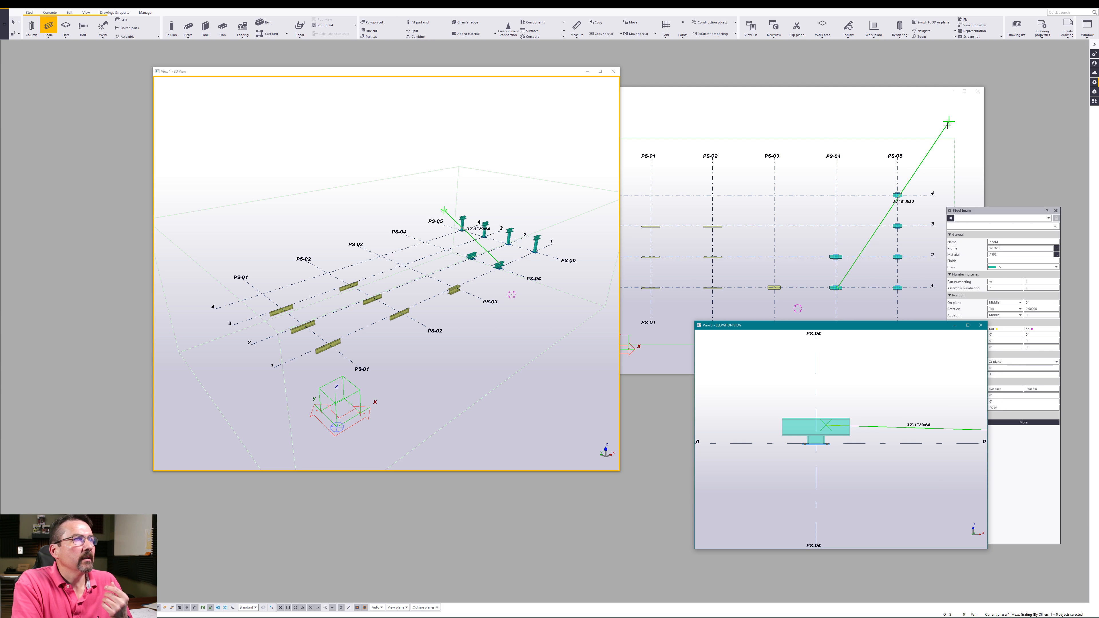
right_click(881, 225)
left_click(898, 228)
left_click(846, 425)
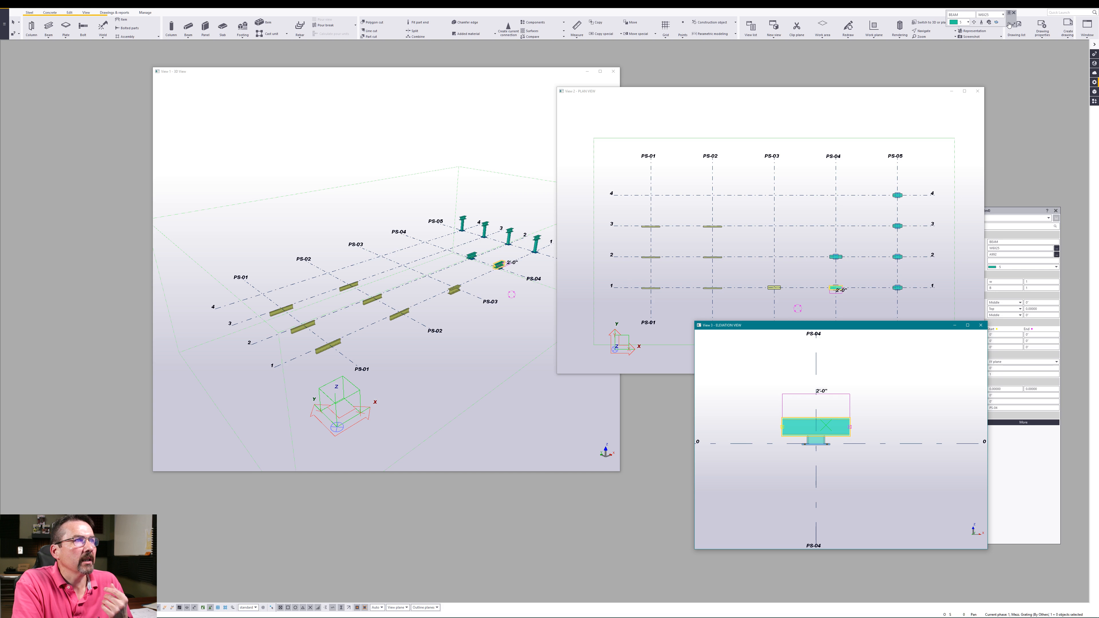
left_click_drag(1010, 13, 994, 58)
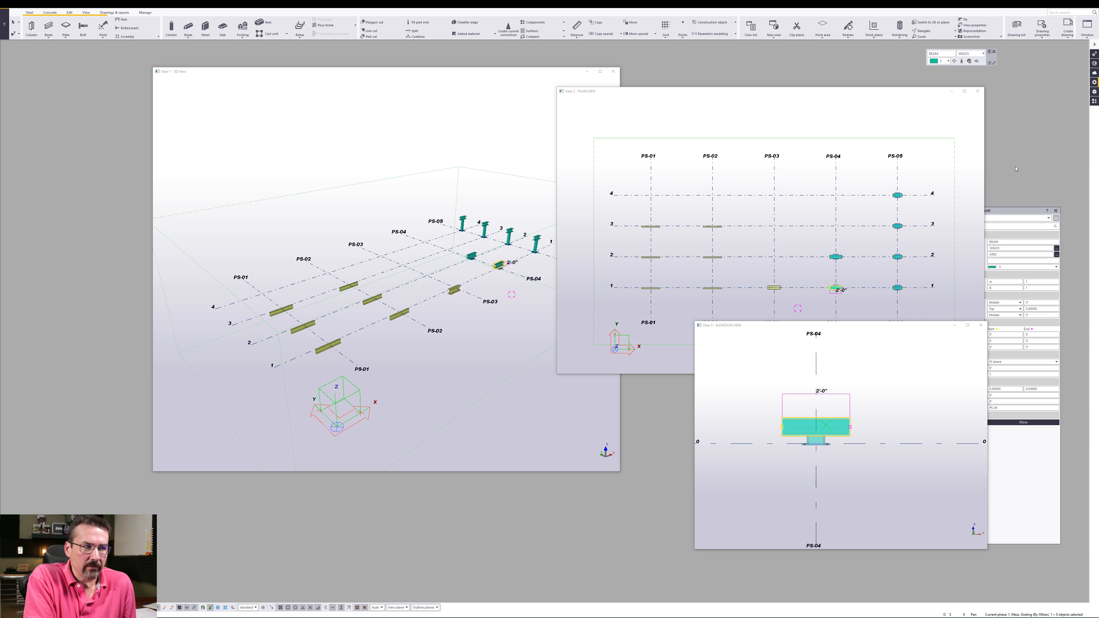
left_click(936, 353)
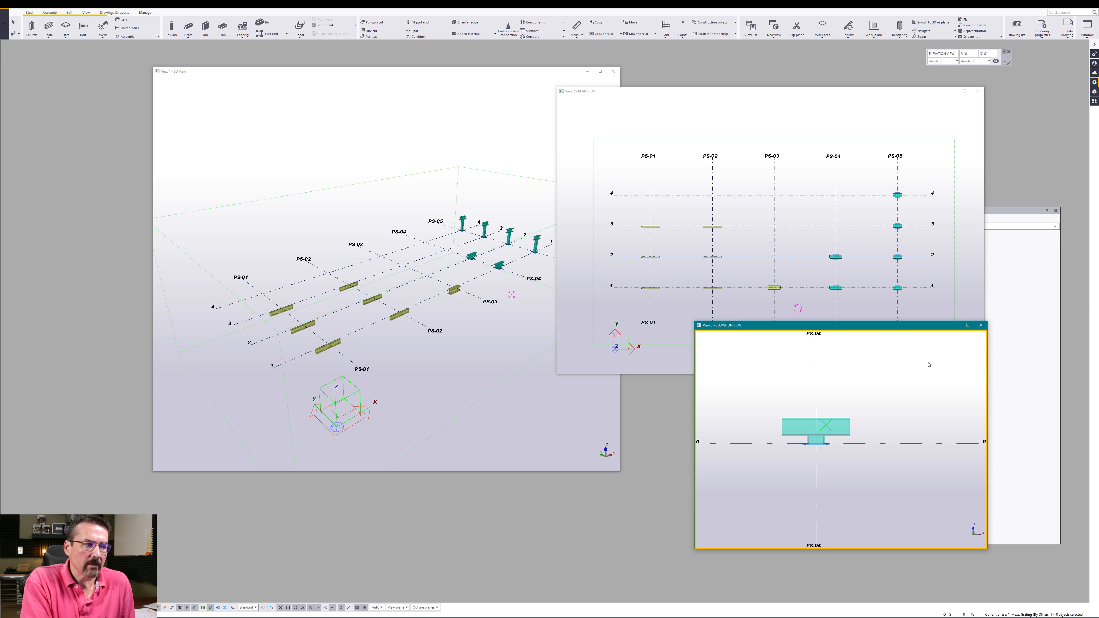
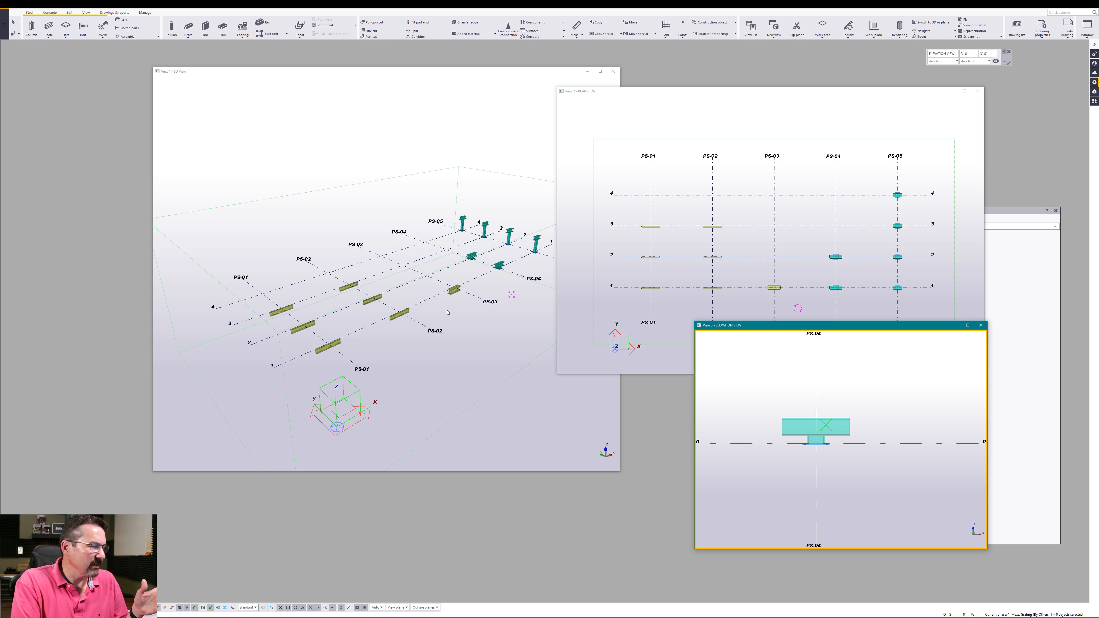
Move the plan view window beside the 3D view so they no longer overlap, and put the contextual toolbar back over the ribbon.
middle_click_drag(464, 303, 467, 319, "ctrl")
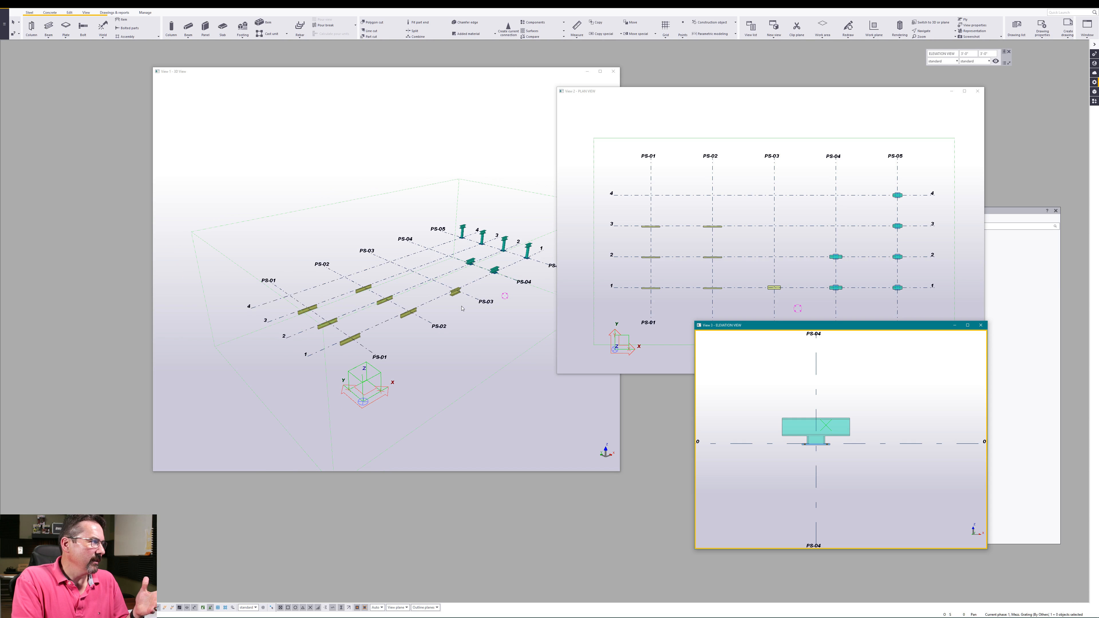
scroll(478, 323, "up", 5)
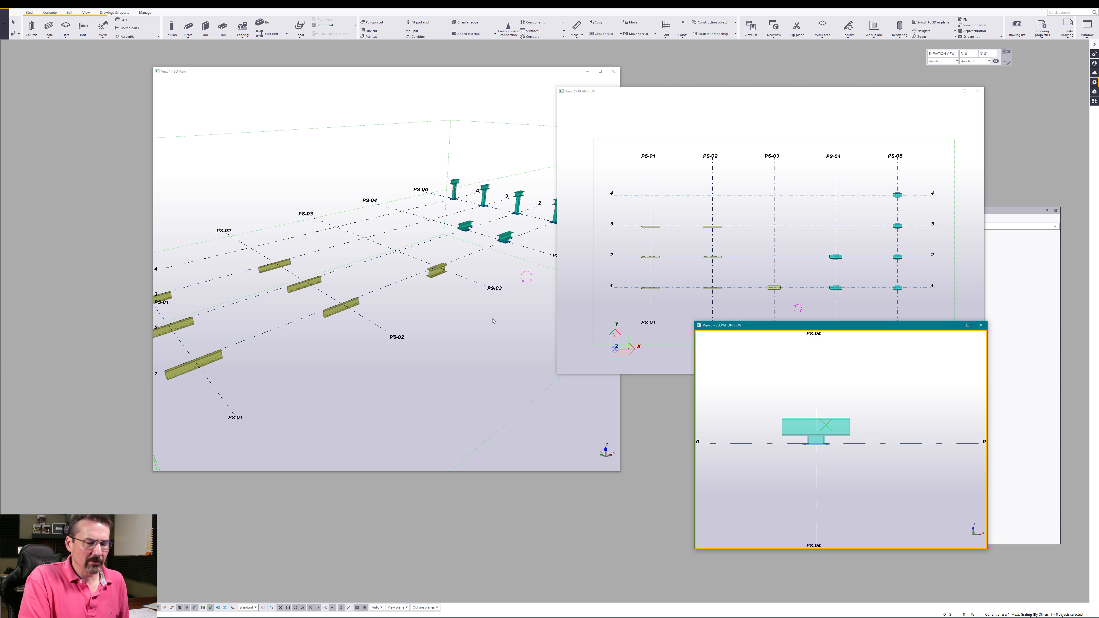
left_click_drag(879, 97, 943, 81)
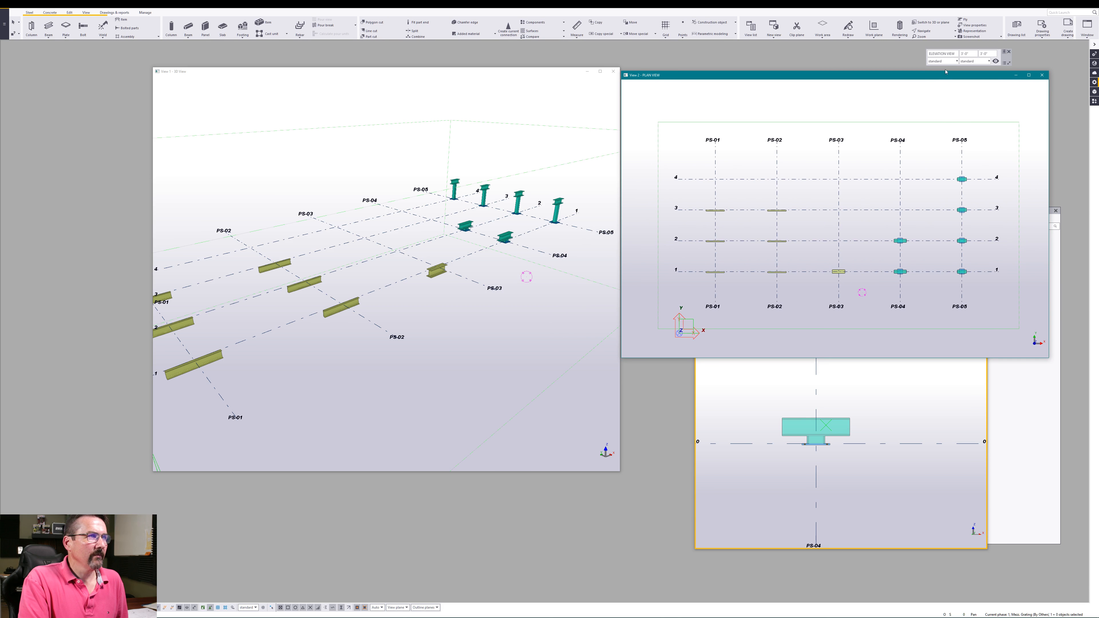
left_click_drag(1010, 65, 1037, 23)
left_click(889, 477)
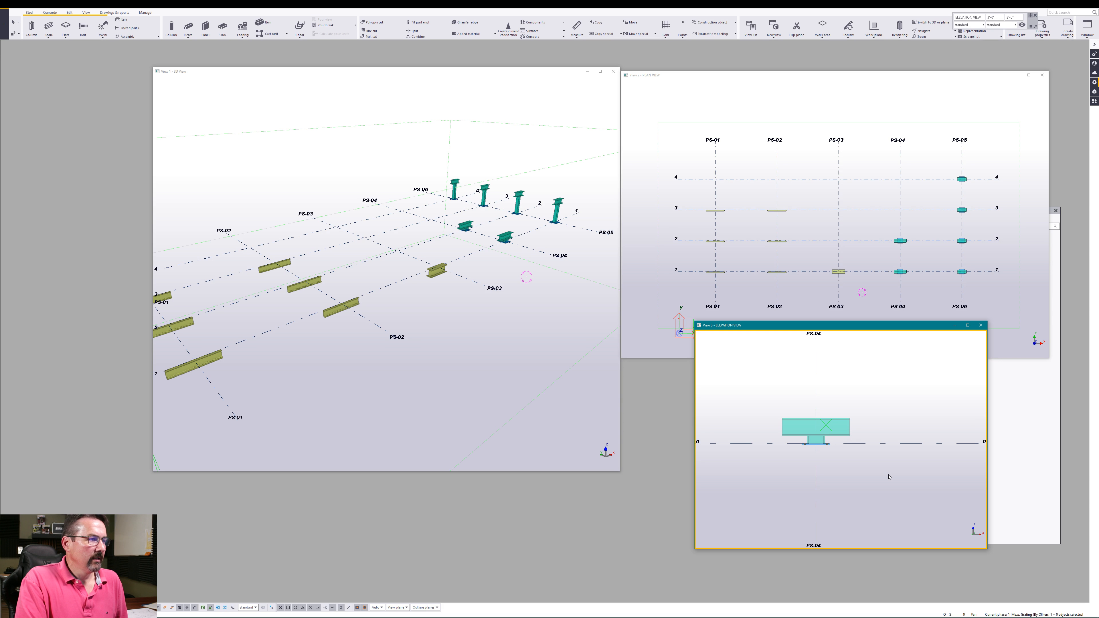
Close the properties pane and reposition the elevation view window below the plan view without overlap.
left_click_drag(798, 321, 721, 349)
left_click(968, 365)
left_click(1056, 211)
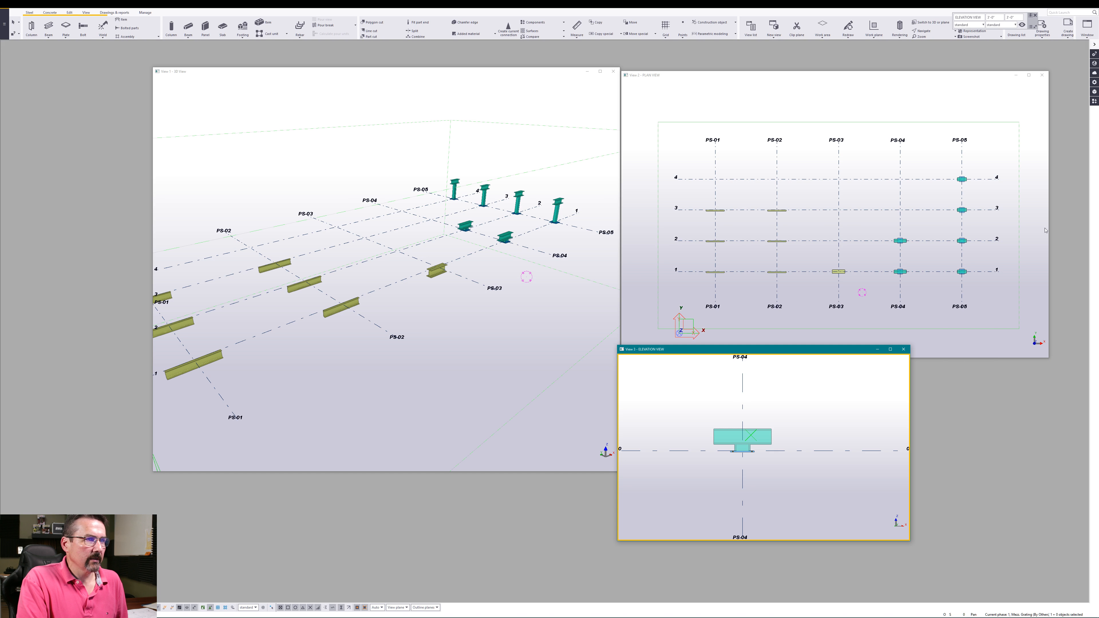
left_click_drag(769, 353, 826, 375)
middle_click_drag(564, 241, 527, 301)
scroll(504, 265, "up", 3)
scroll(527, 302, "up", 1)
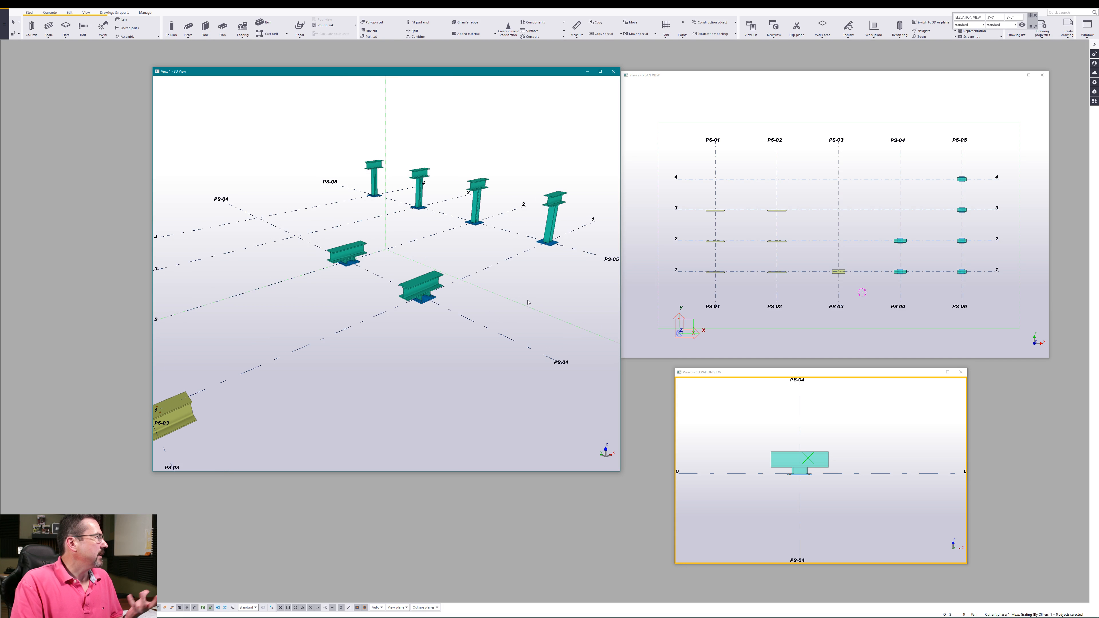